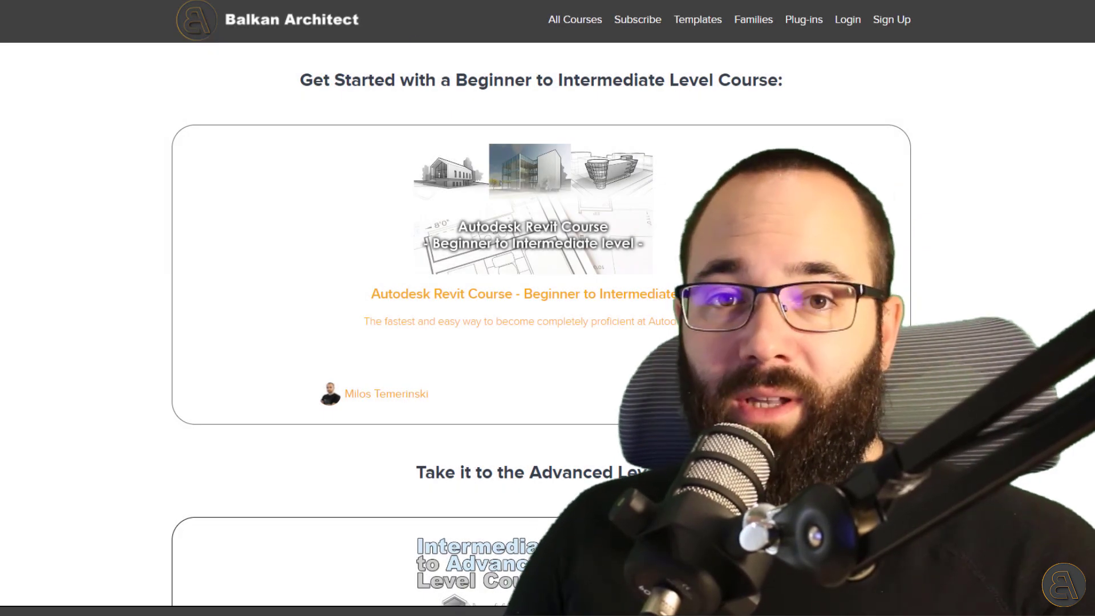
- Scroll down through the All Courses listing on the Balkan Architect site and back up
scroll(542, 325, down, 5)
scroll(542, 325, down, 6)
scroll(541, 325, down, 7)
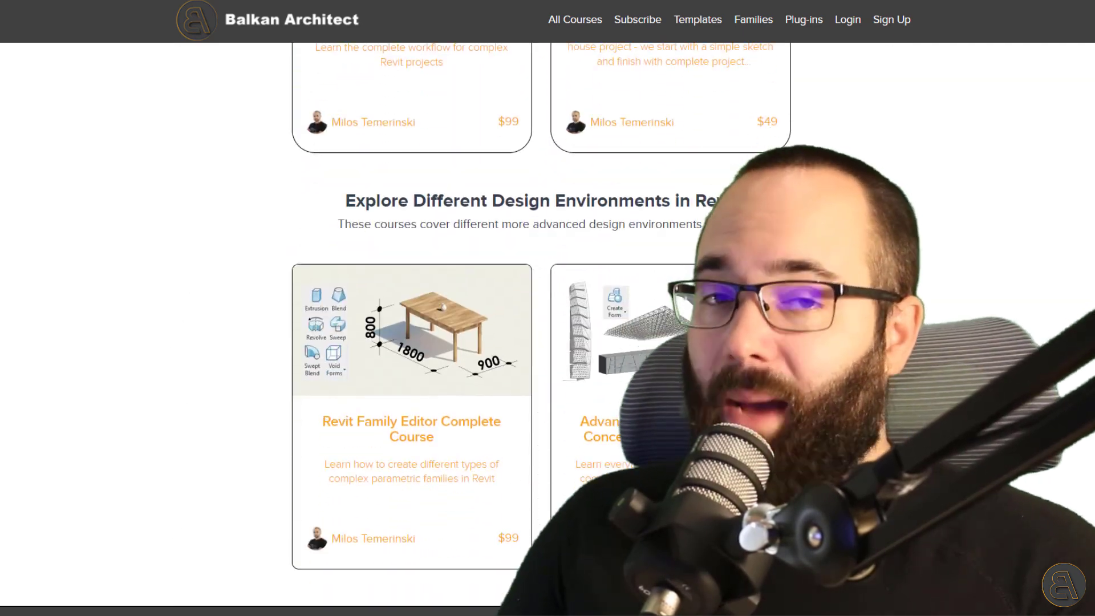
scroll(542, 325, down, 7)
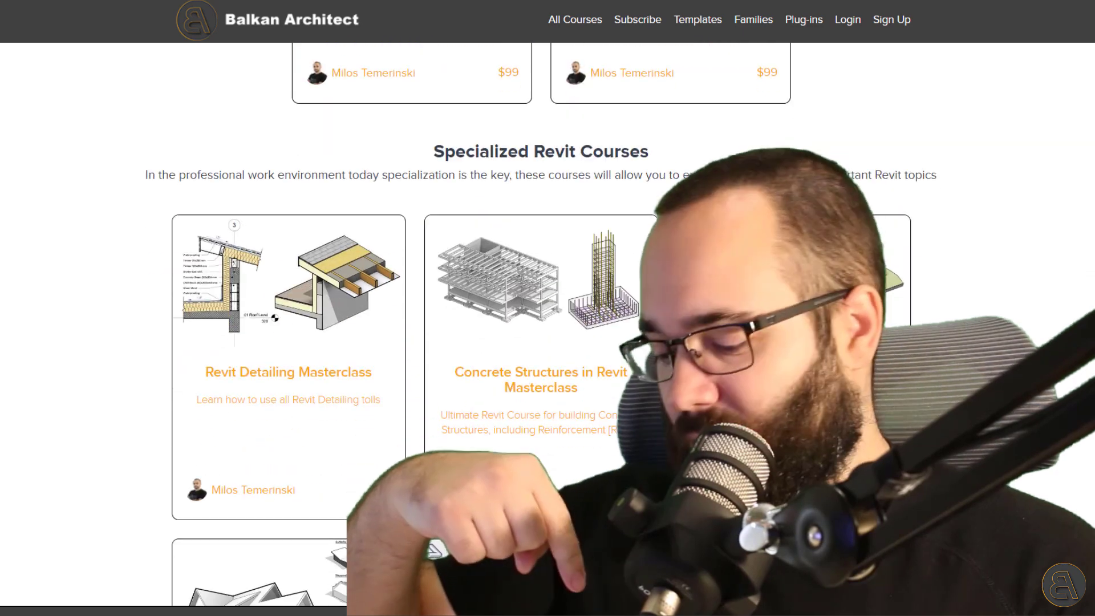
scroll(541, 325, down, 5)
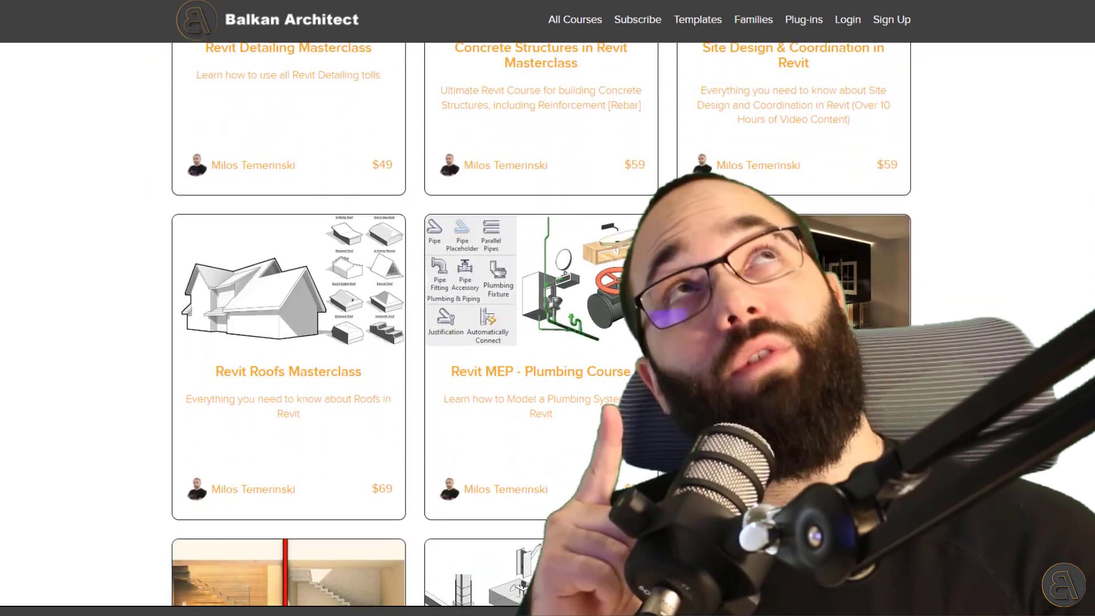
scroll(542, 325, down, 5)
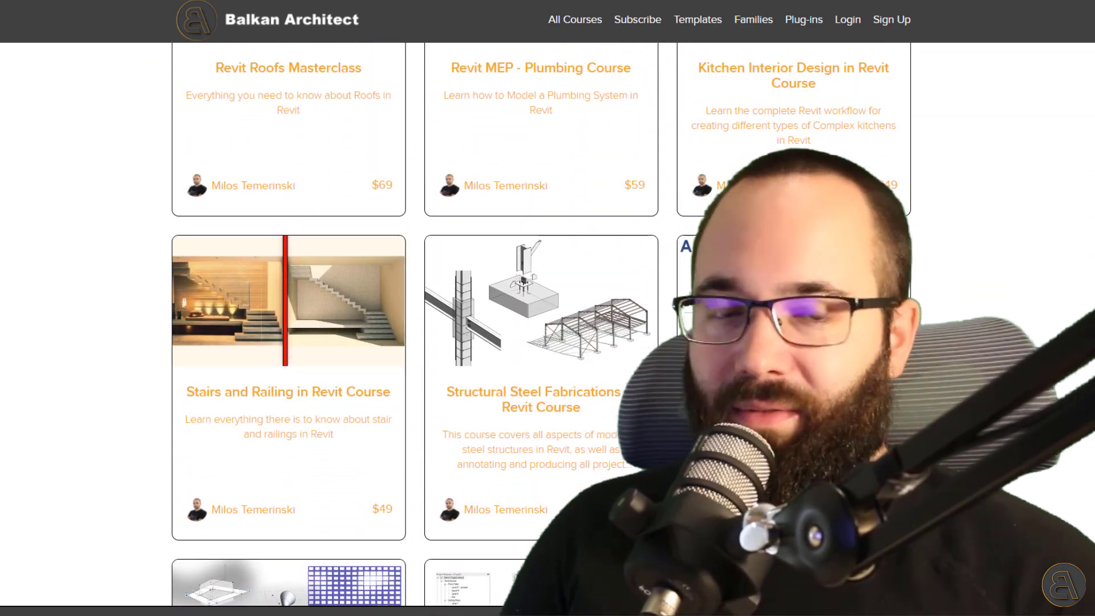
scroll(541, 325, down, 7)
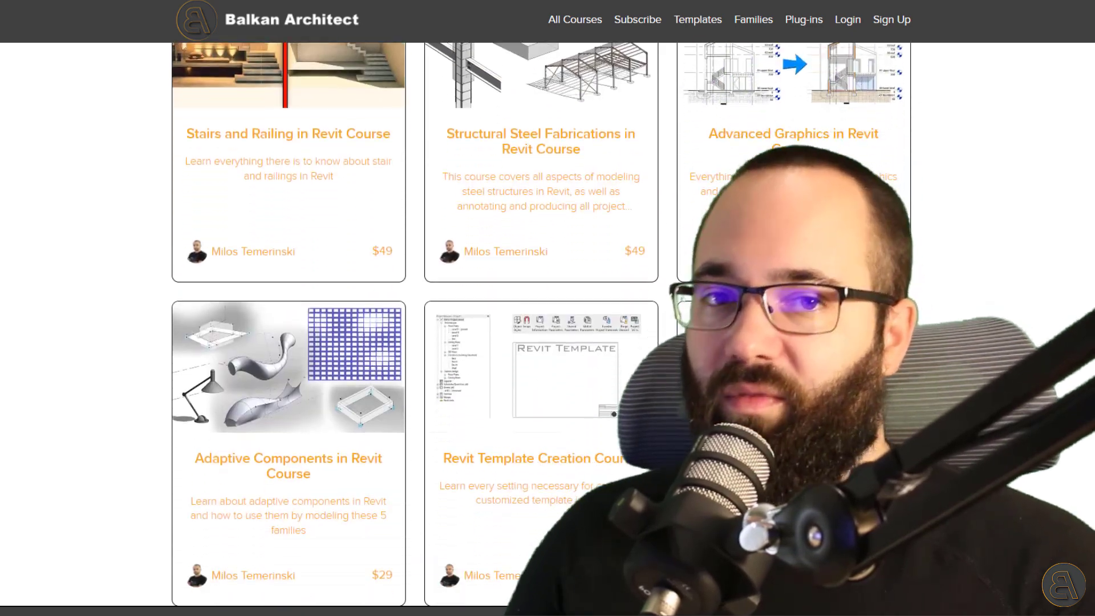
scroll(542, 325, down, 4)
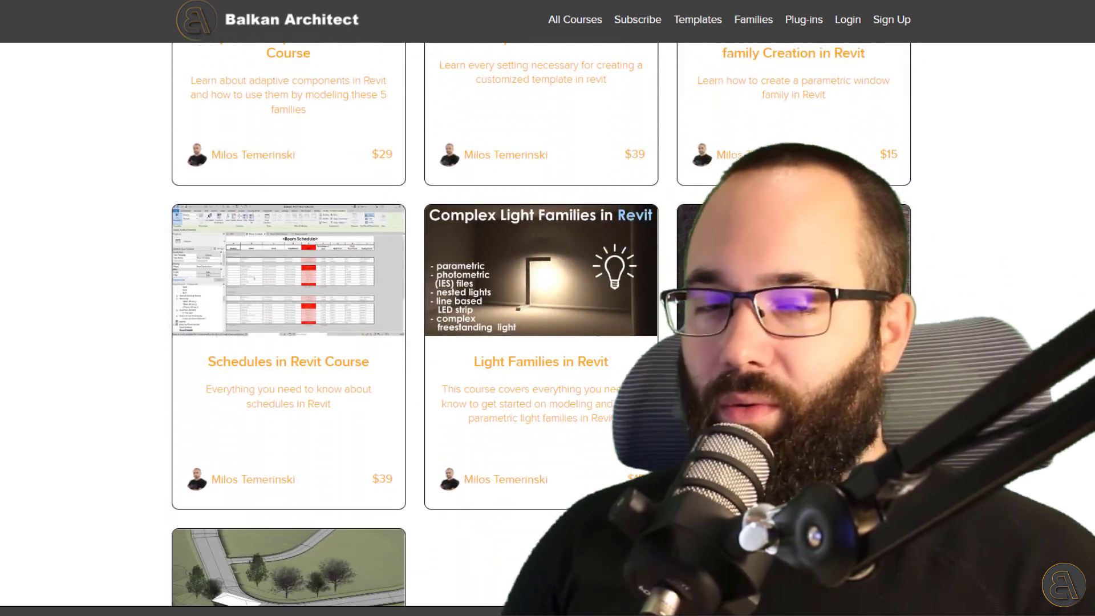
scroll(542, 325, up, 16)
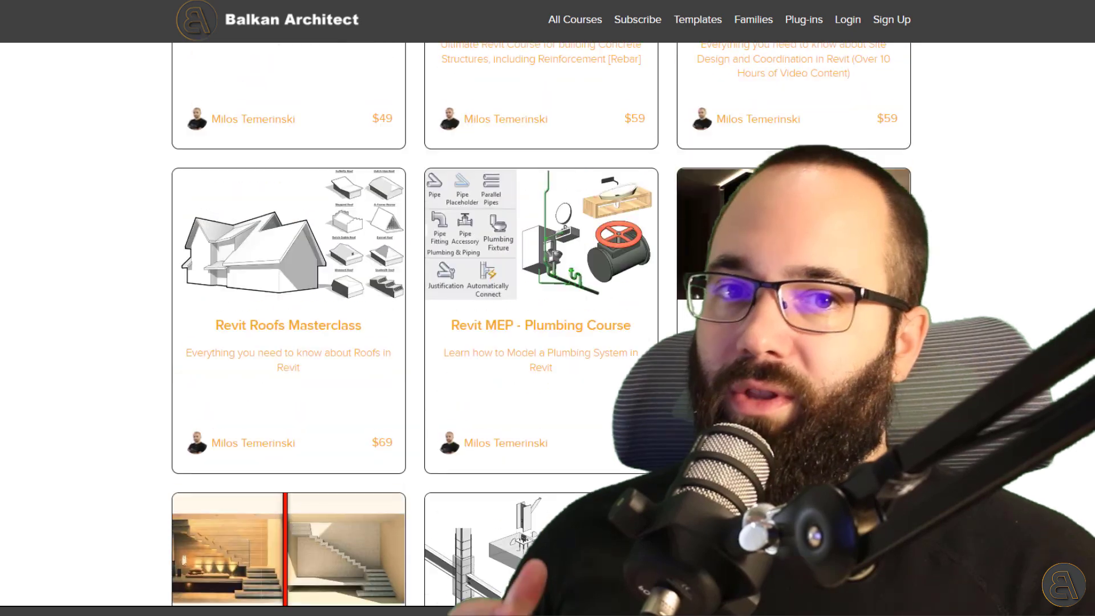
scroll(542, 325, up, 11)
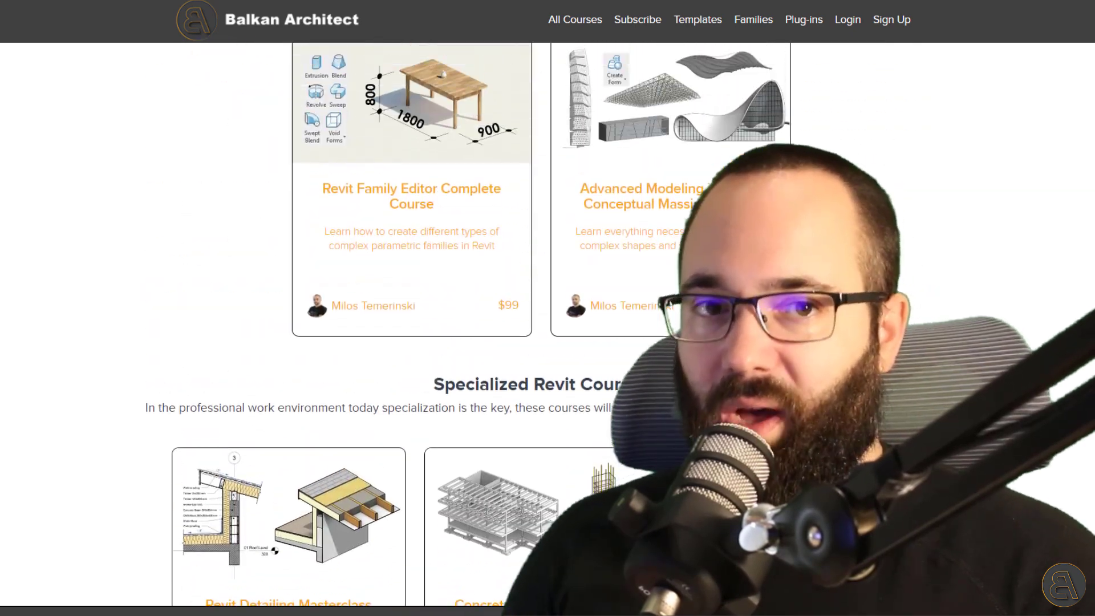
scroll(542, 325, up, 5)
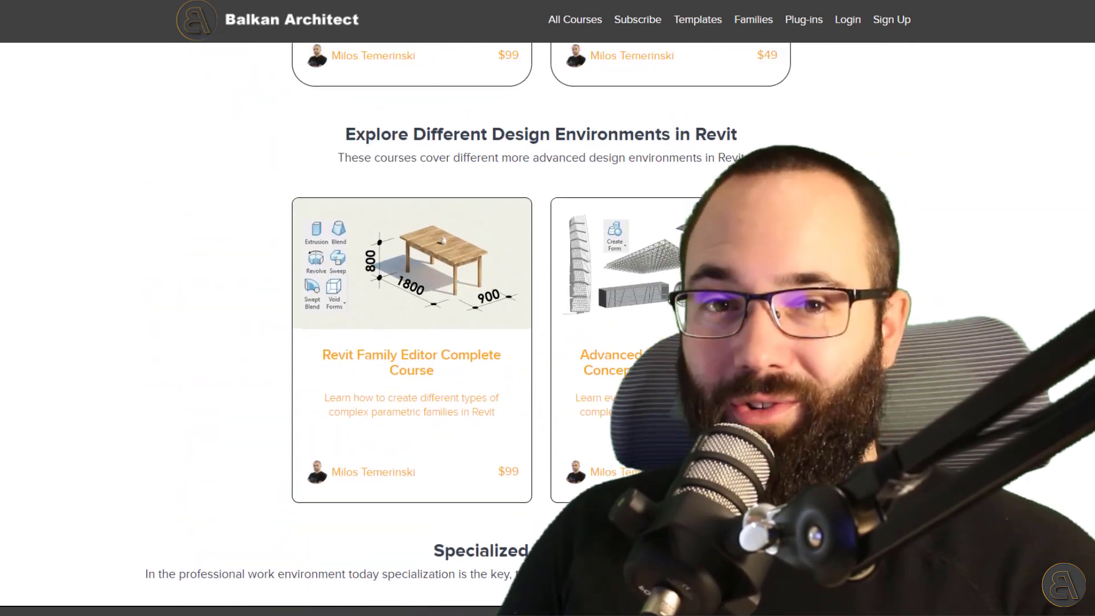
scroll(541, 325, up, 3)
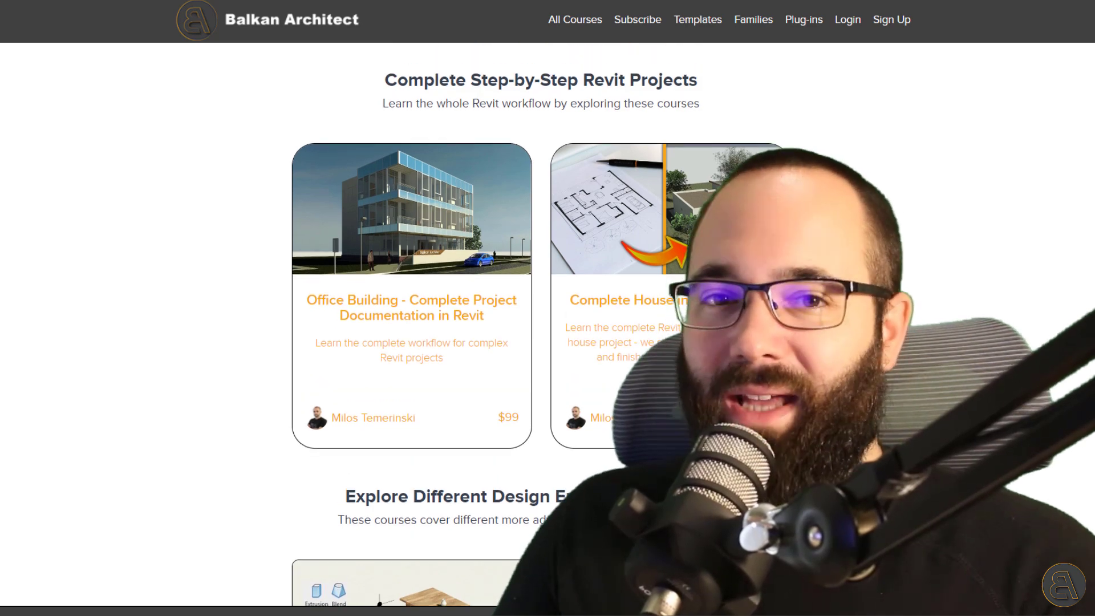
scroll(541, 325, up, 13)
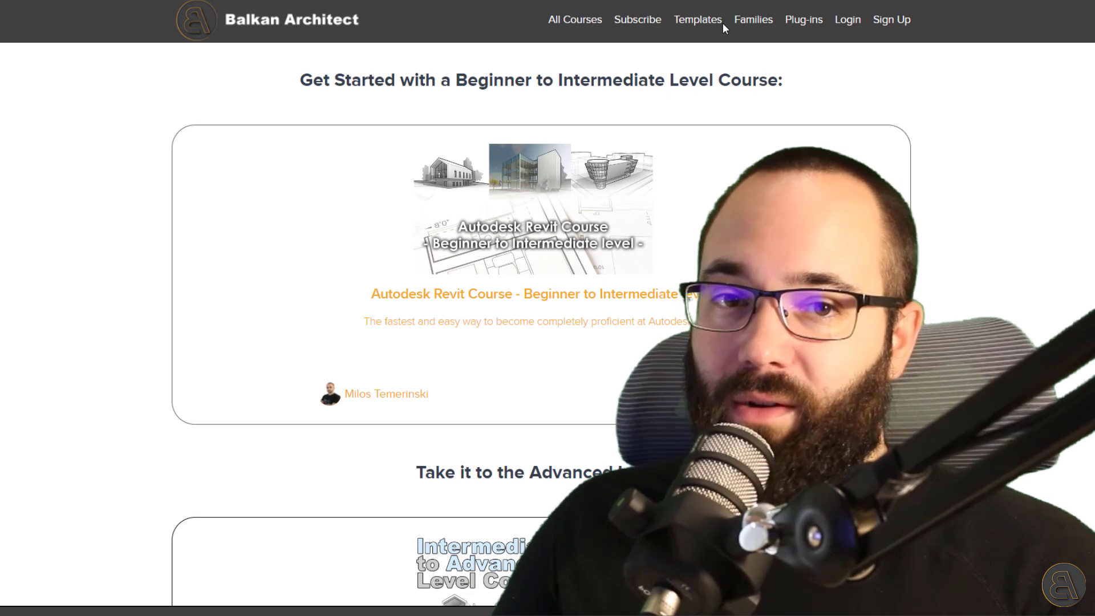
- Visit the Templates and Families pages, ending on the Plug-ins page
click(722, 23)
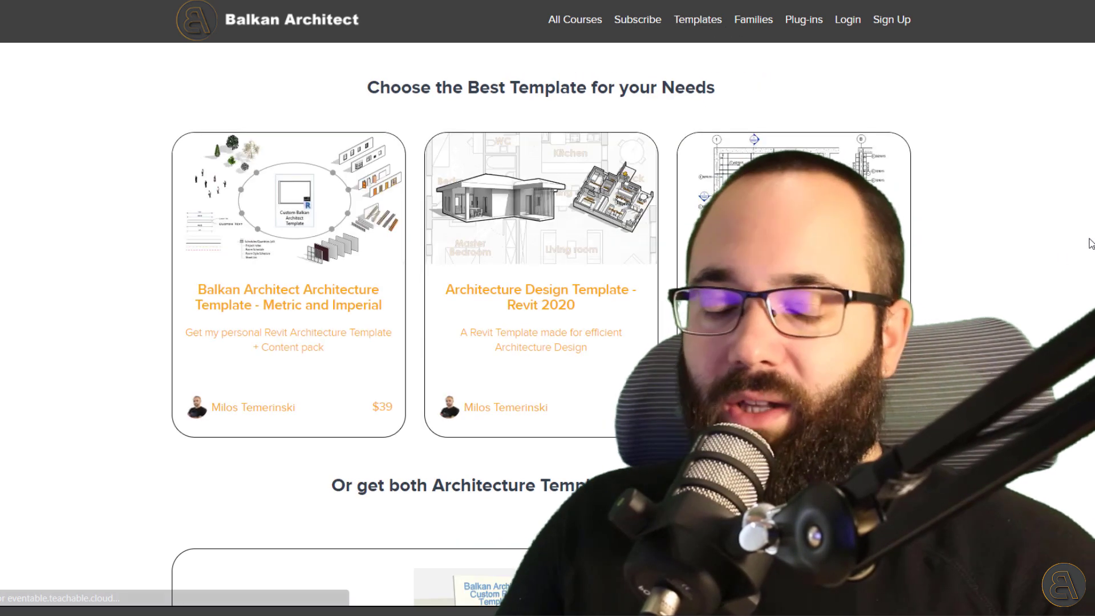
click(753, 21)
scroll(540, 319, down, 10)
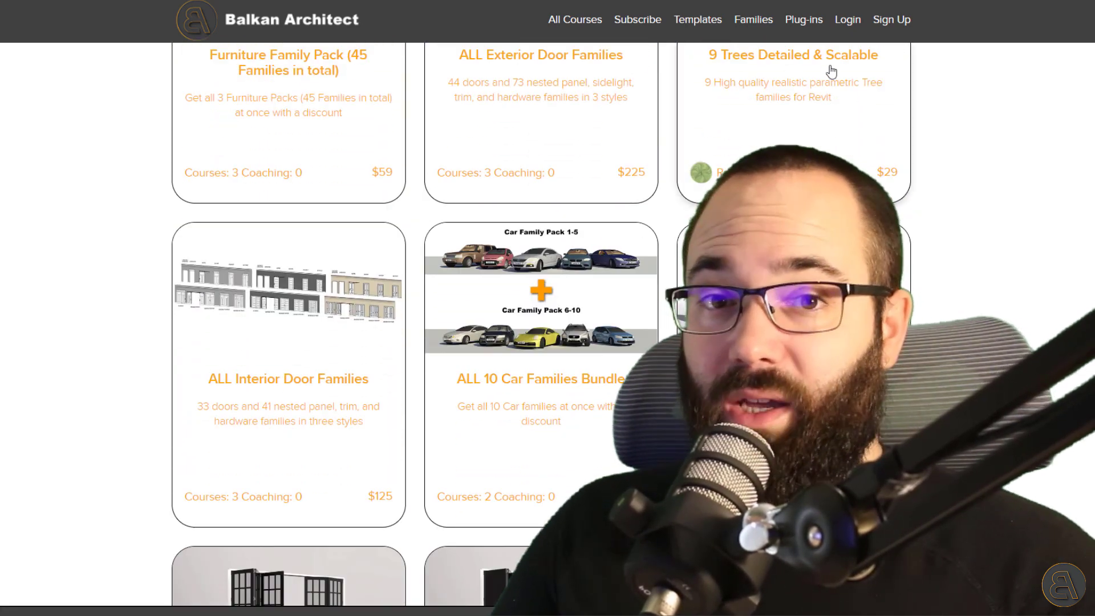
click(810, 23)
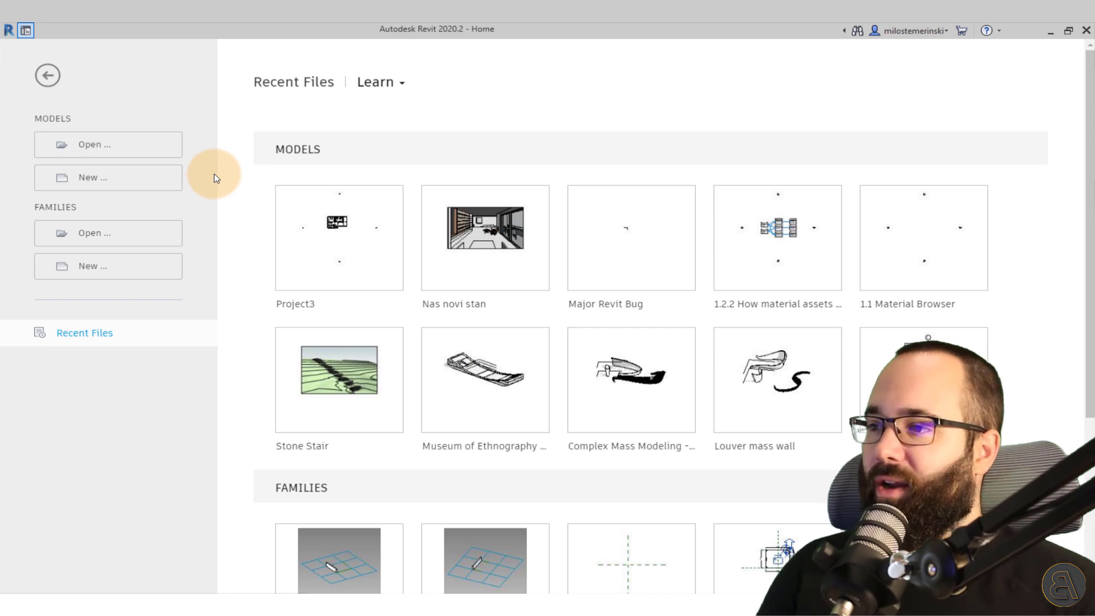
- Create a new project from the DefaultMetric template file
click(104, 190)
click(317, 208)
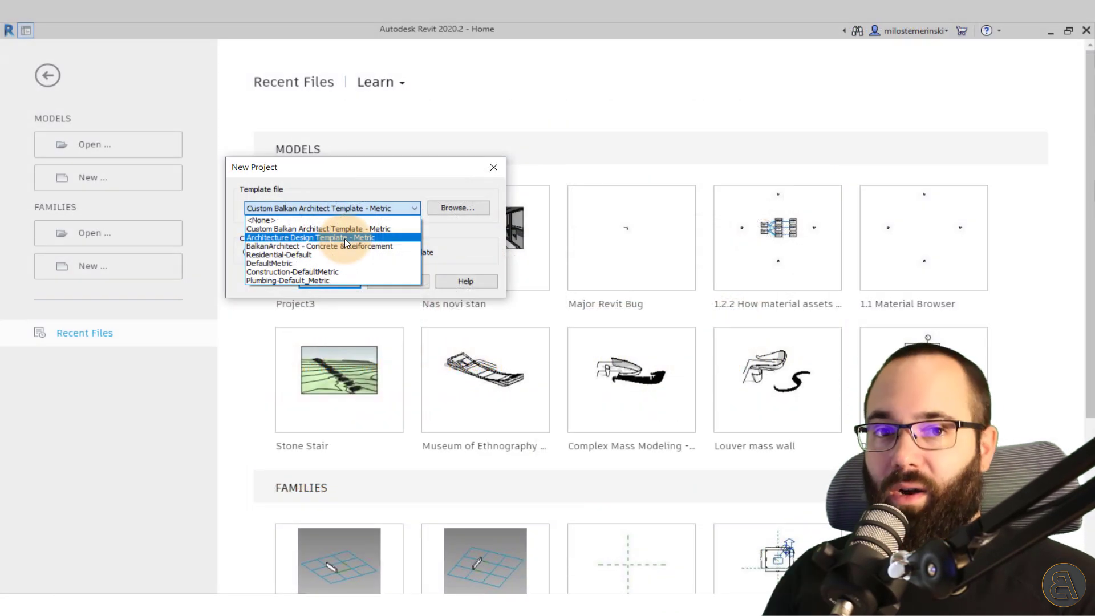
click(296, 263)
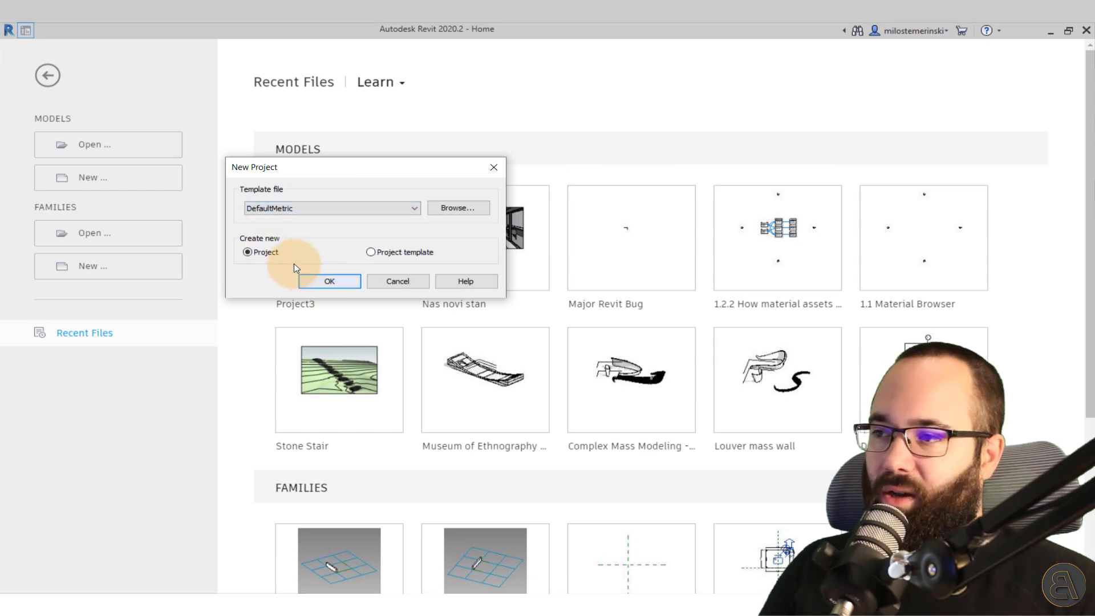
click(316, 282)
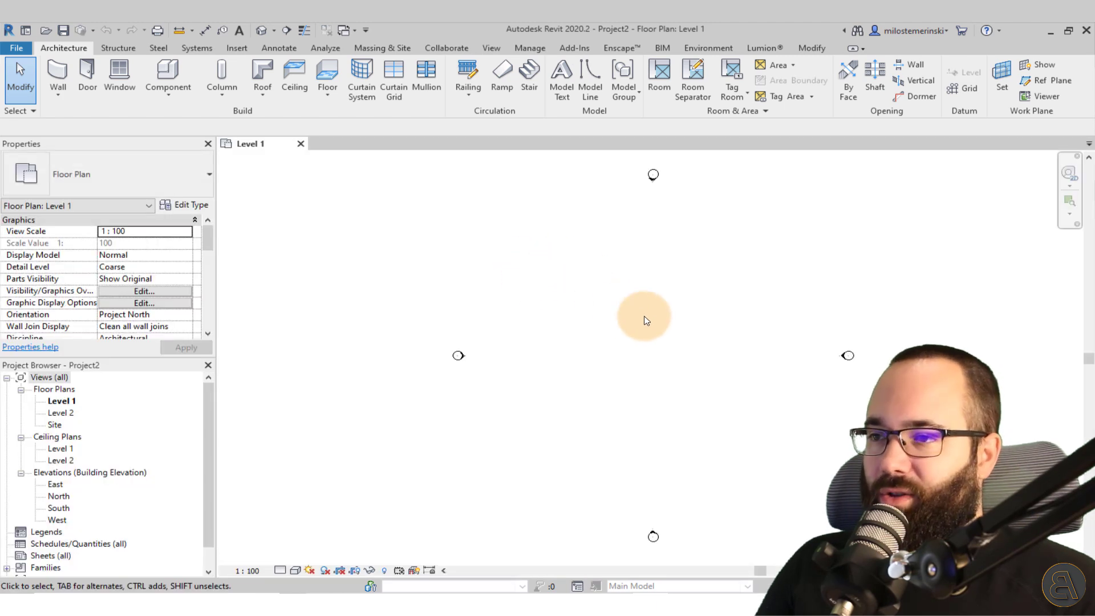
- Draw a 5000 mm straight wall on the Level 1 plan
middle_drag(642, 320, 505, 323)
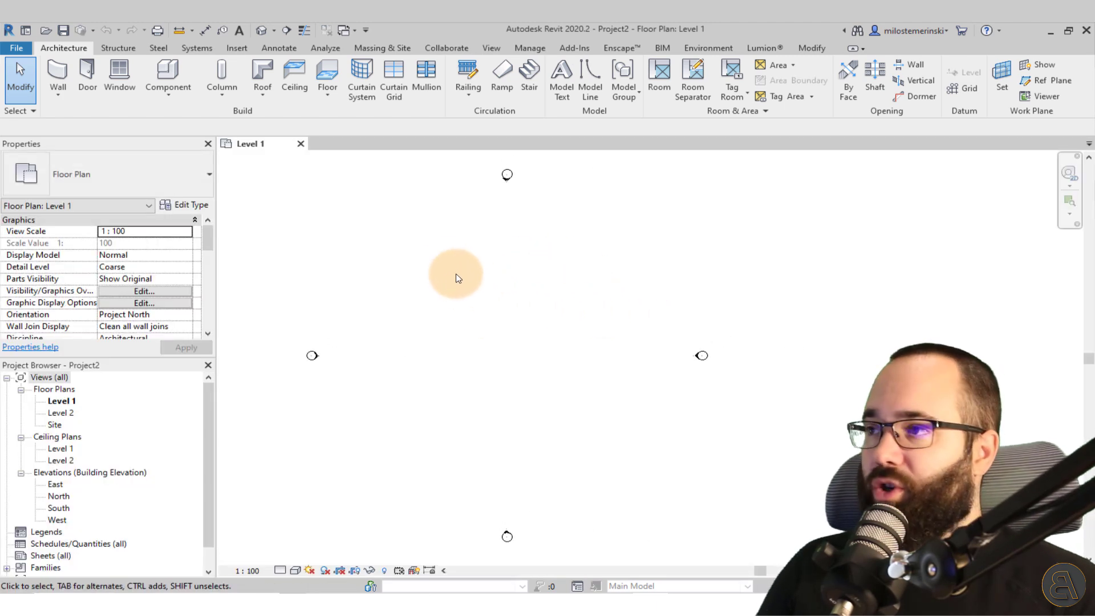
click(54, 66)
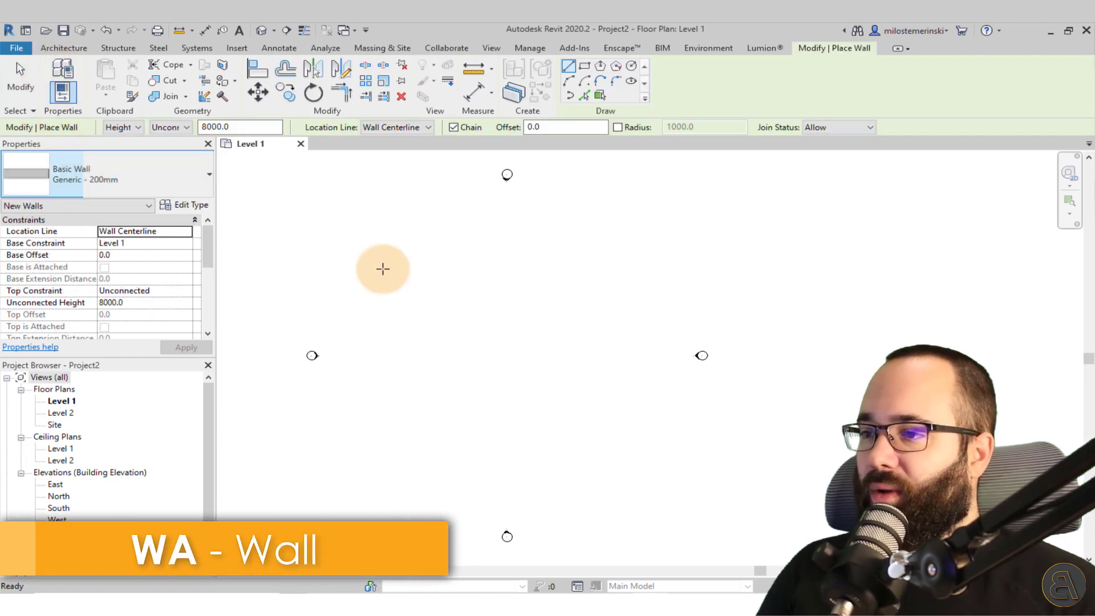
click(462, 355)
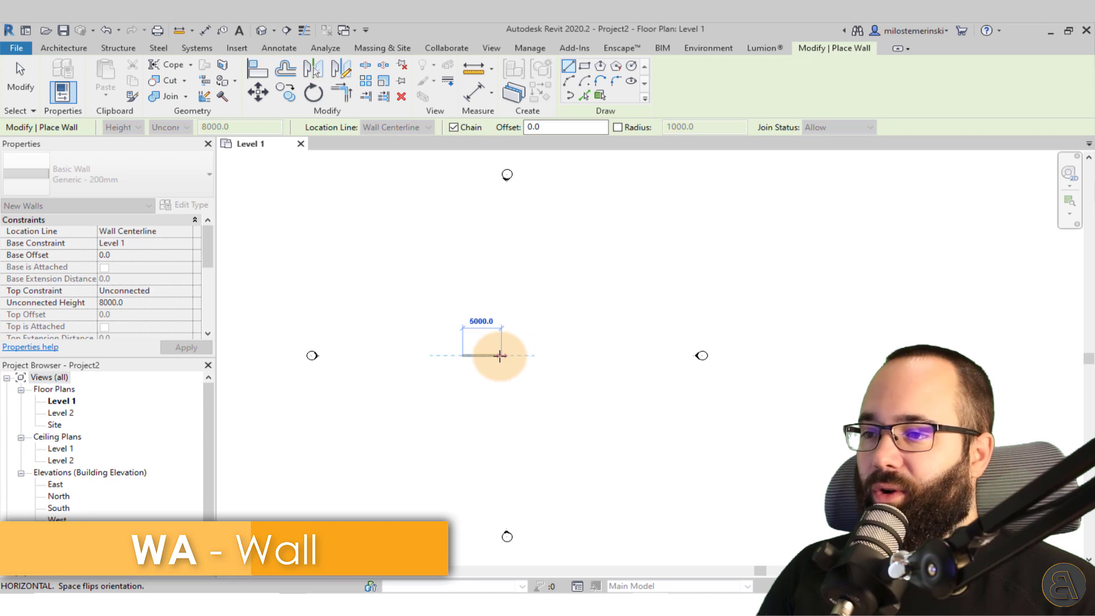
click(498, 355)
key(Escape)
key(Escape)
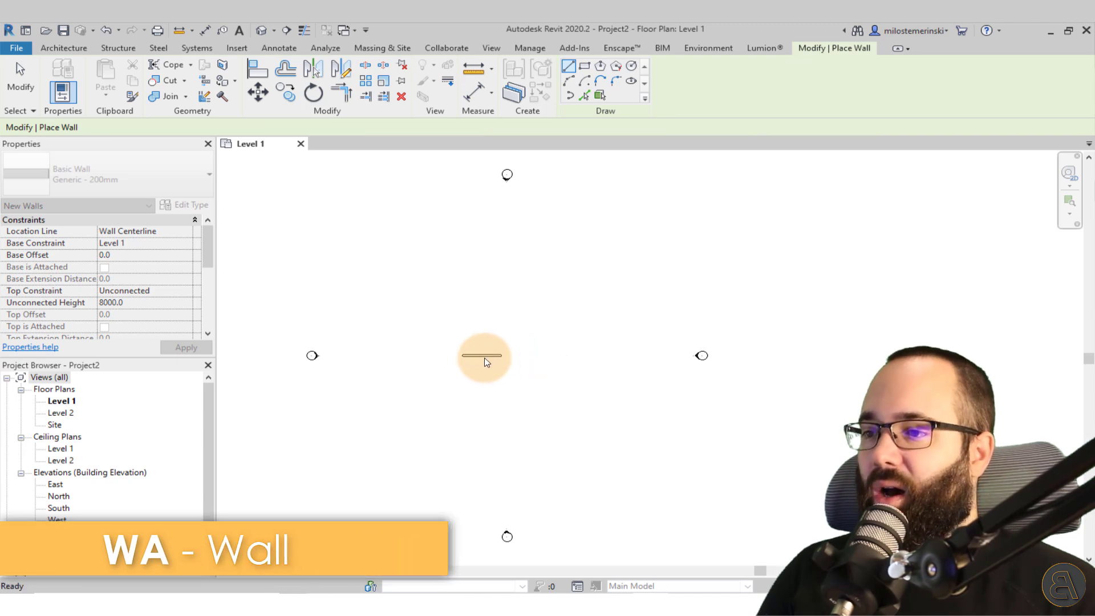
- Change the wall's Unconnected Height from 8000 to 2600 and apply it
click(505, 360)
scroll(503, 373, up, 4)
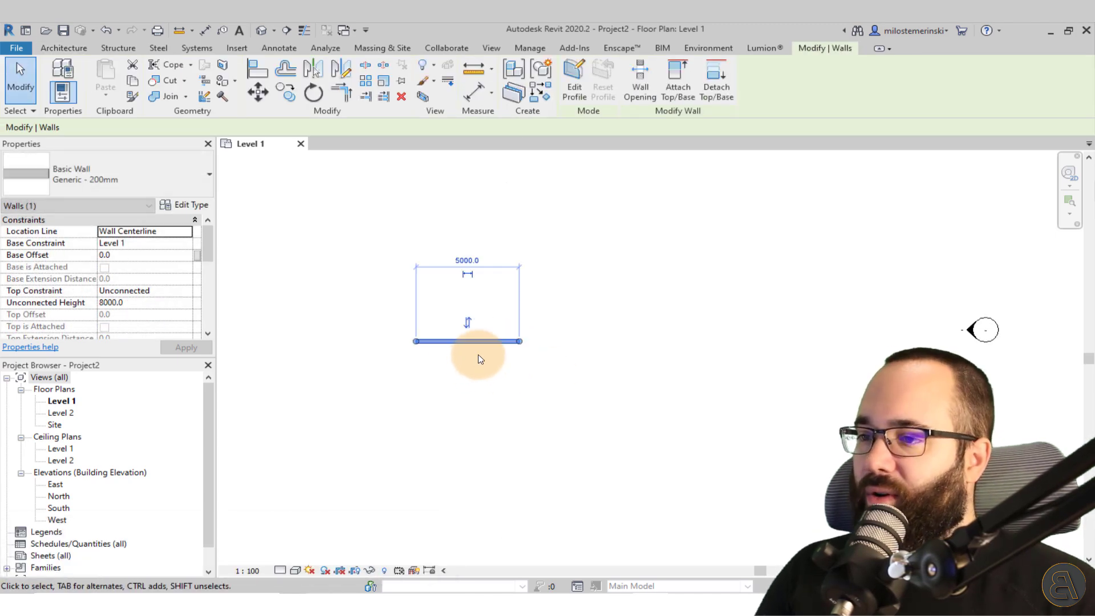
middle_drag(501, 347, 533, 337)
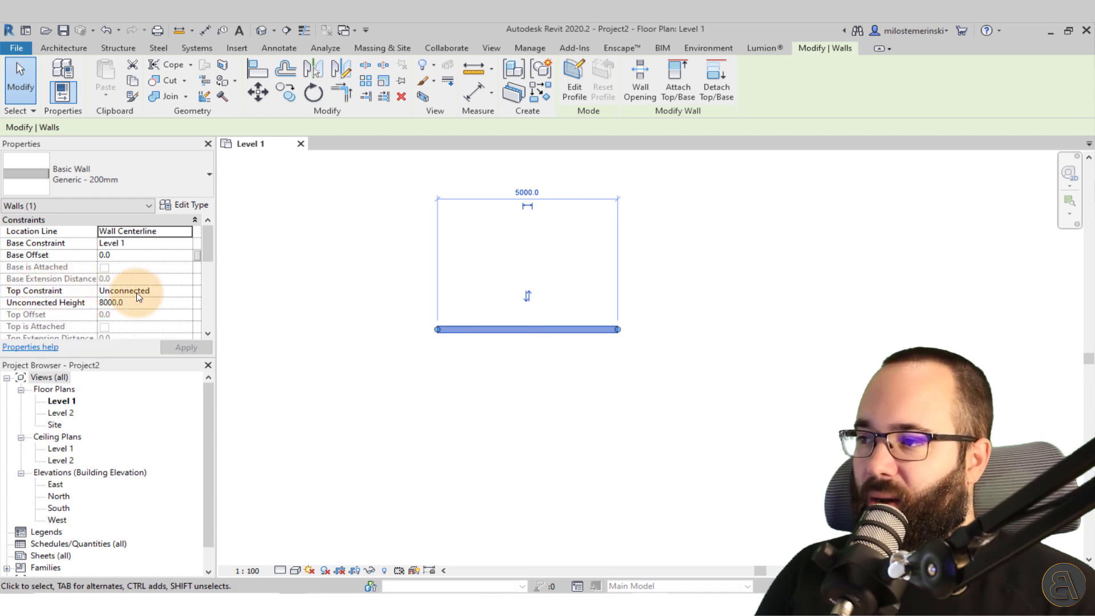
click(106, 305)
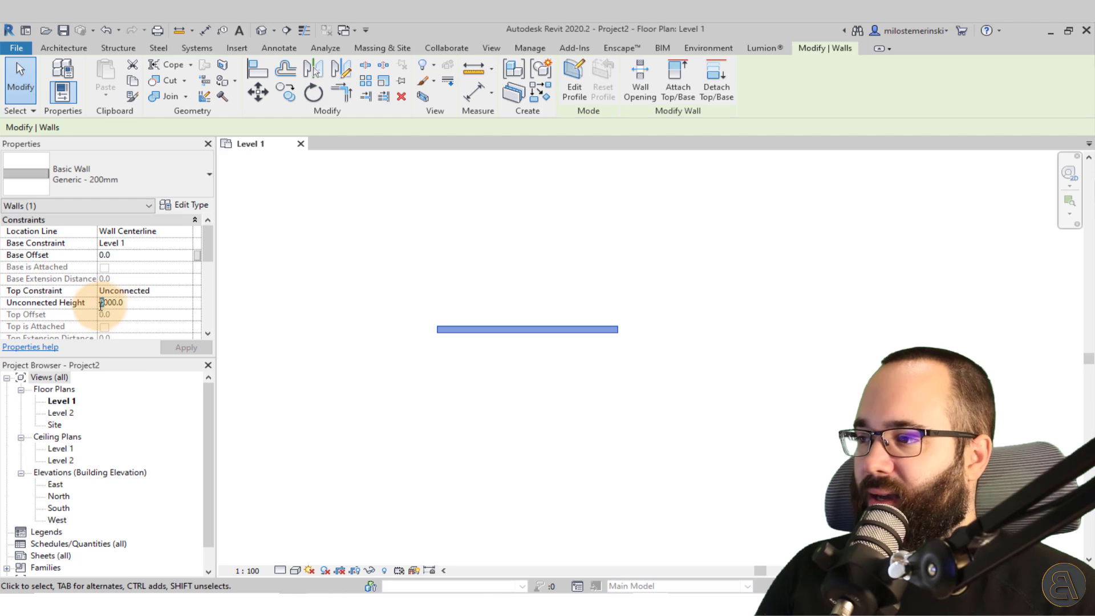
click(97, 307)
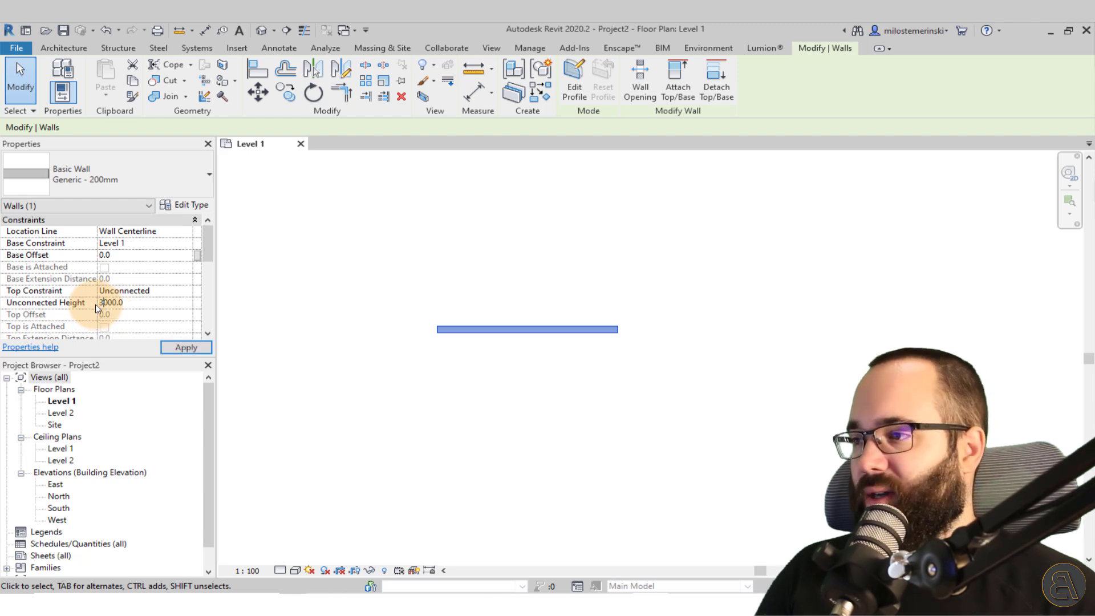
drag(108, 305, 92, 304)
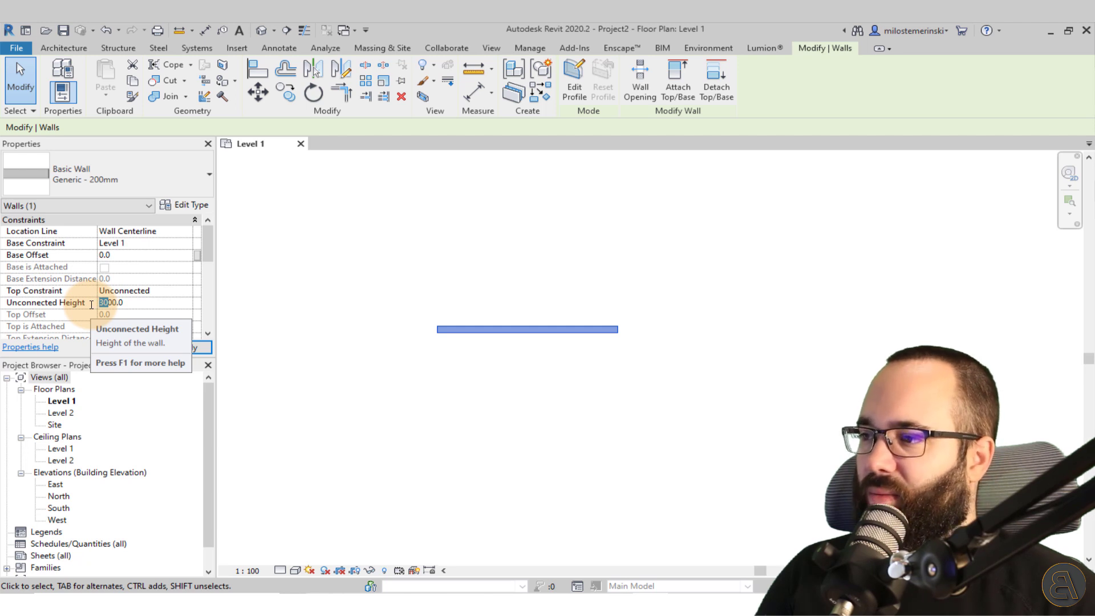
text(26)
click(200, 347)
click(391, 228)
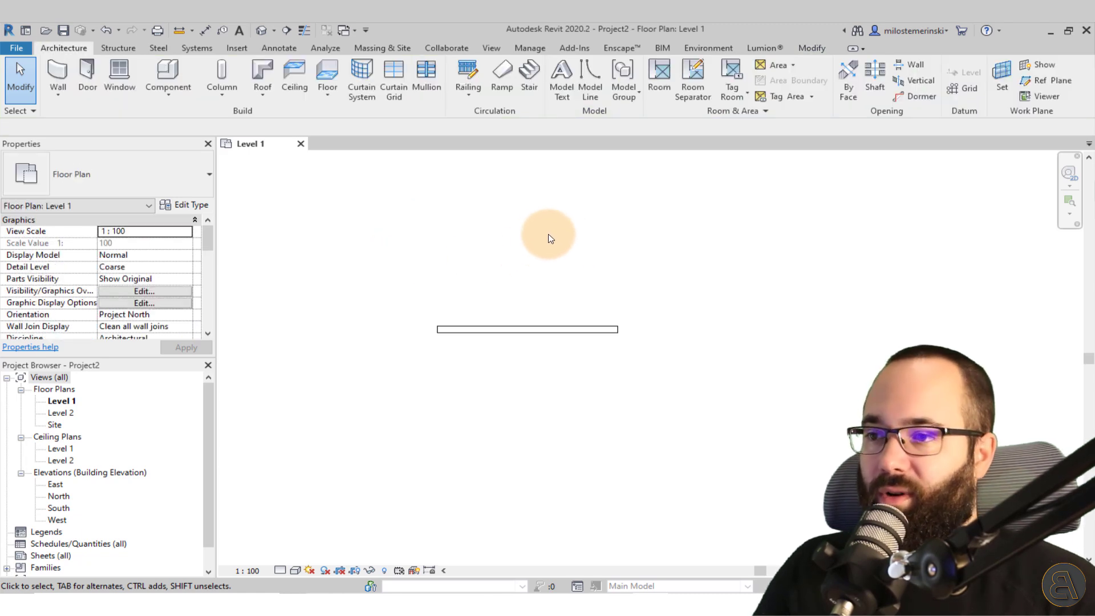
- In the default 3D view, start a wall with the Curtain Wall: Storefront type
click(261, 31)
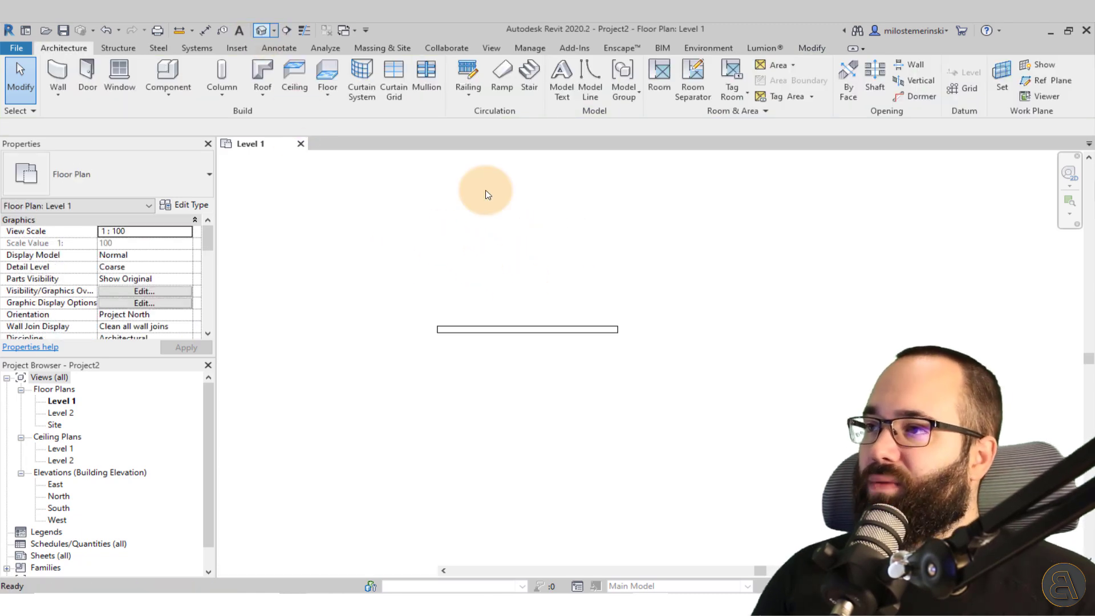
scroll(691, 366, up, 10)
middle_drag(582, 382, 520, 345)
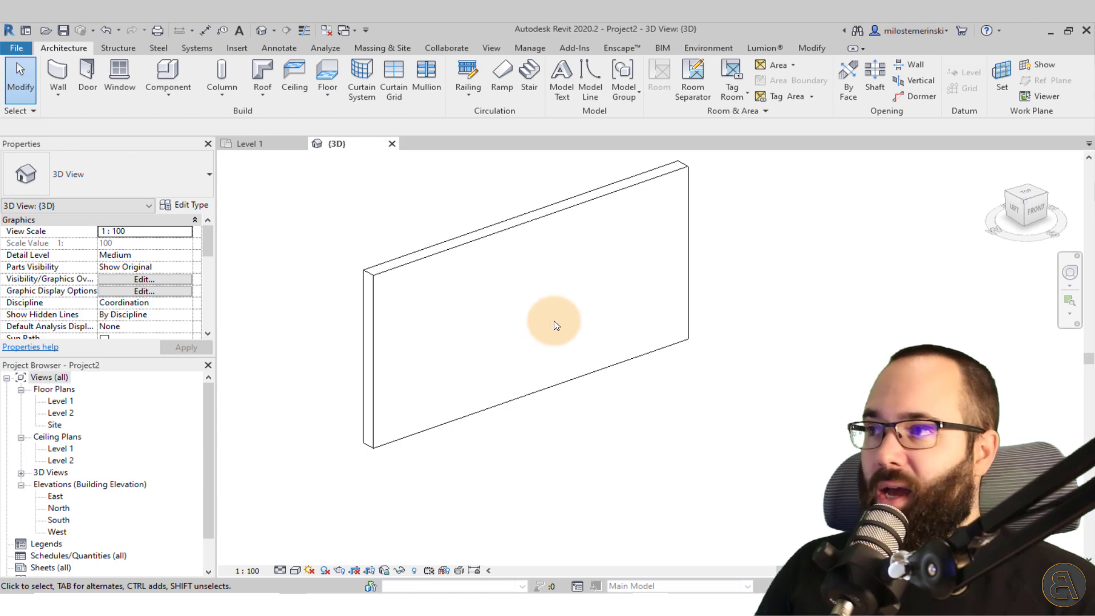
click(62, 80)
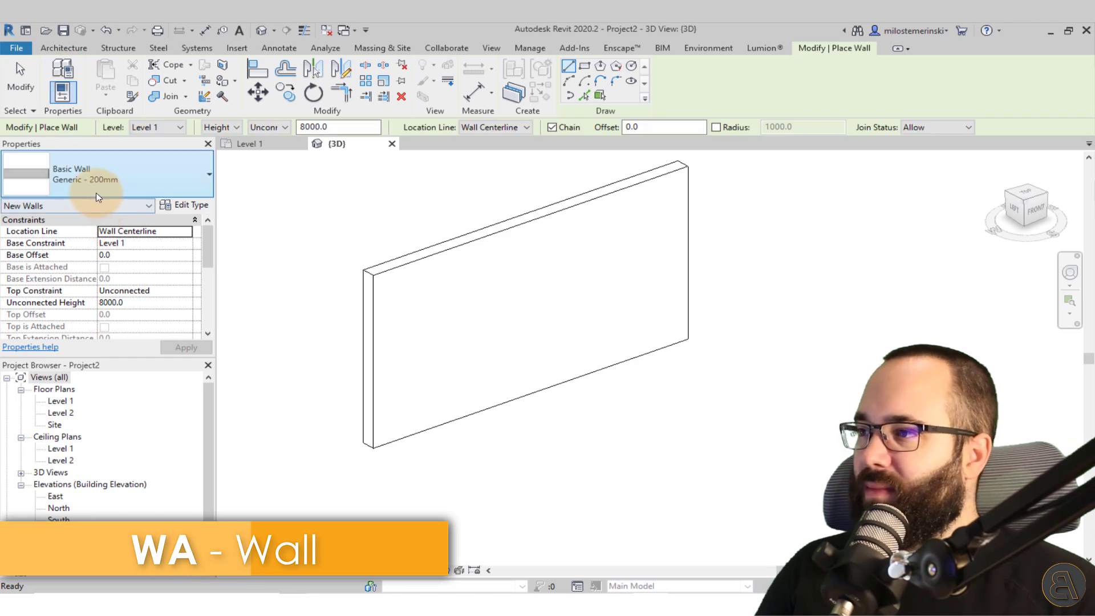
click(86, 195)
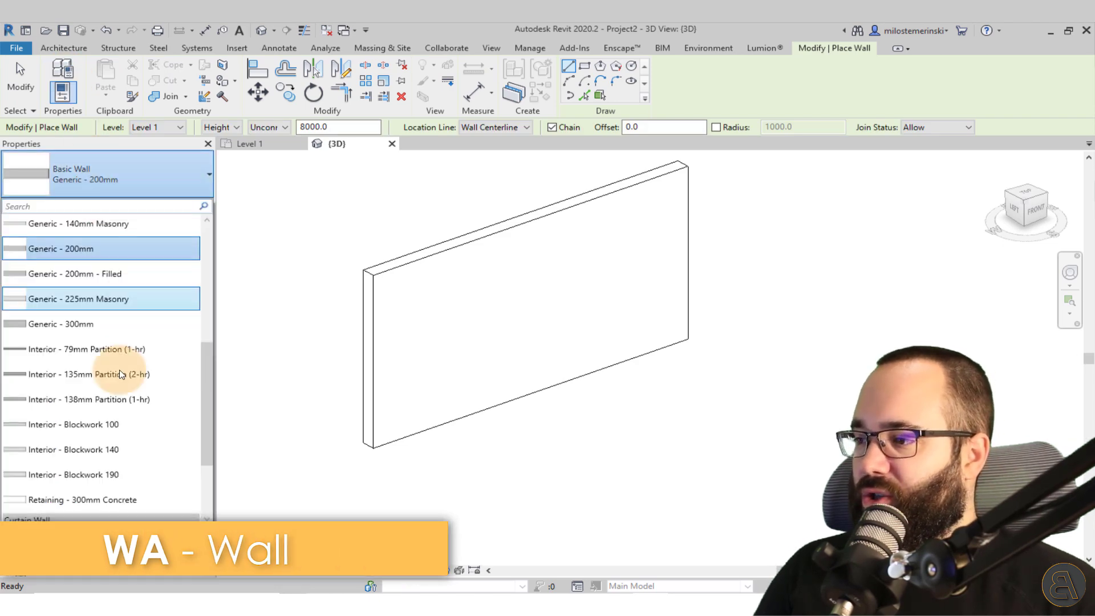
scroll(114, 380, down, 2)
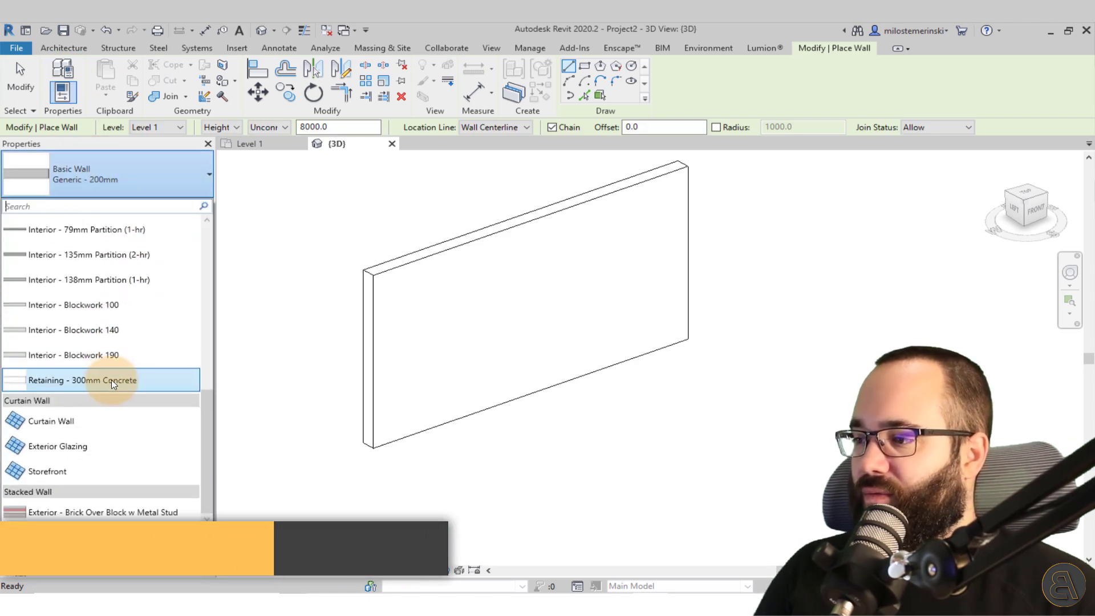
click(65, 474)
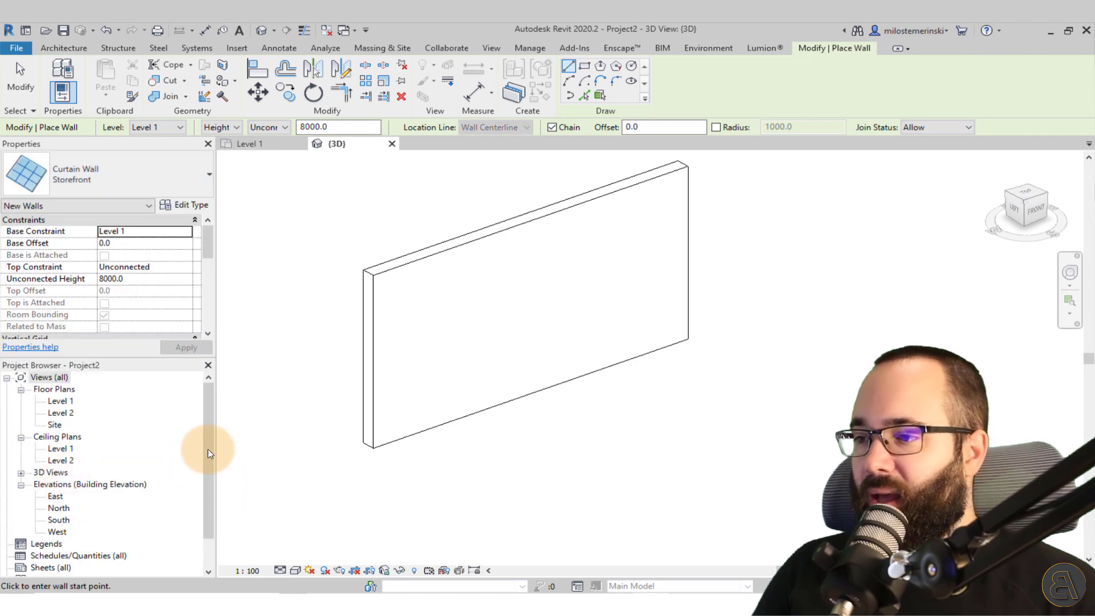
- Draw the 5000 mm Storefront curtain wall between the basic wall's ends, then select it
click(370, 447)
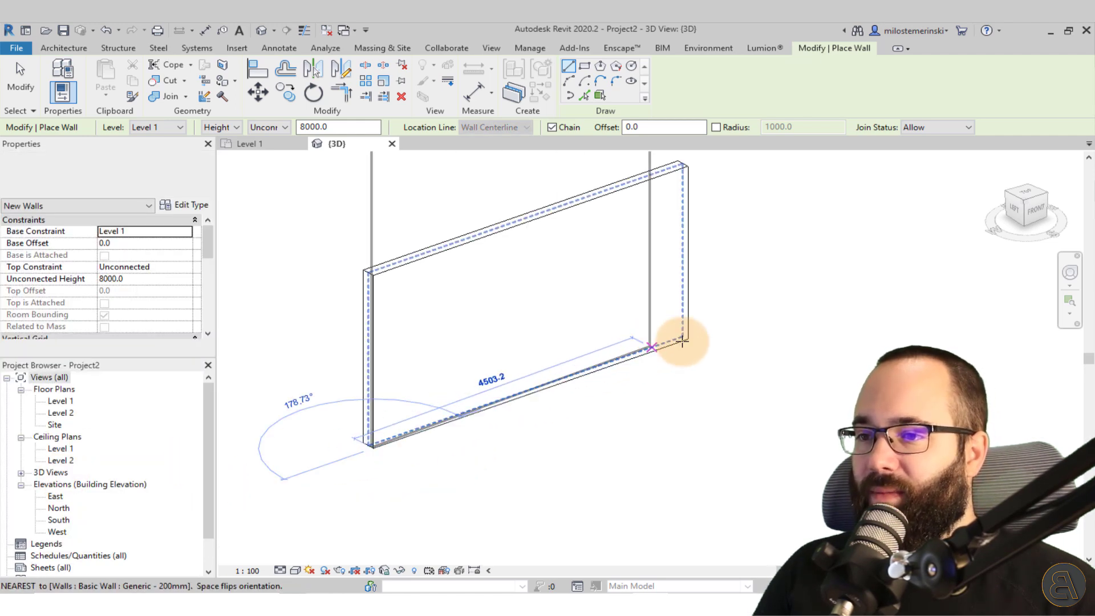
scroll(367, 456, up, 3)
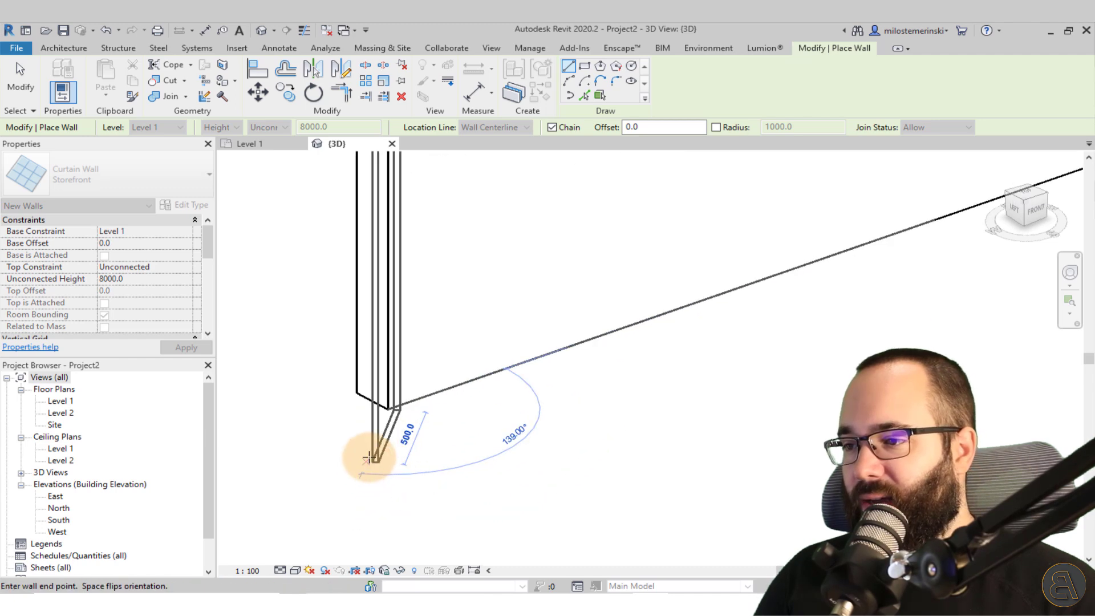
scroll(635, 335, down, 2)
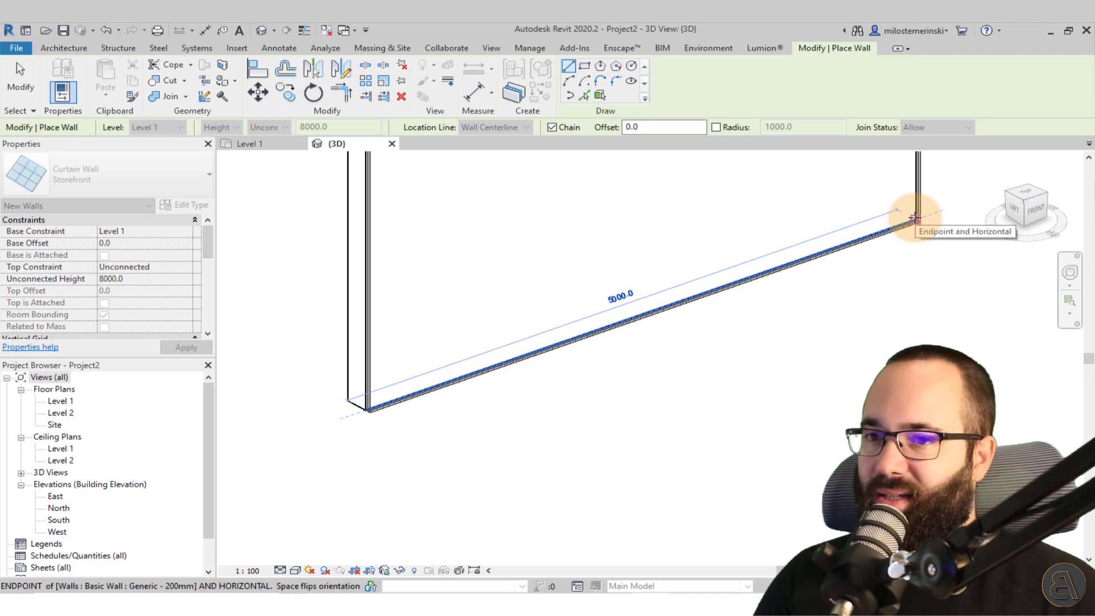
click(914, 218)
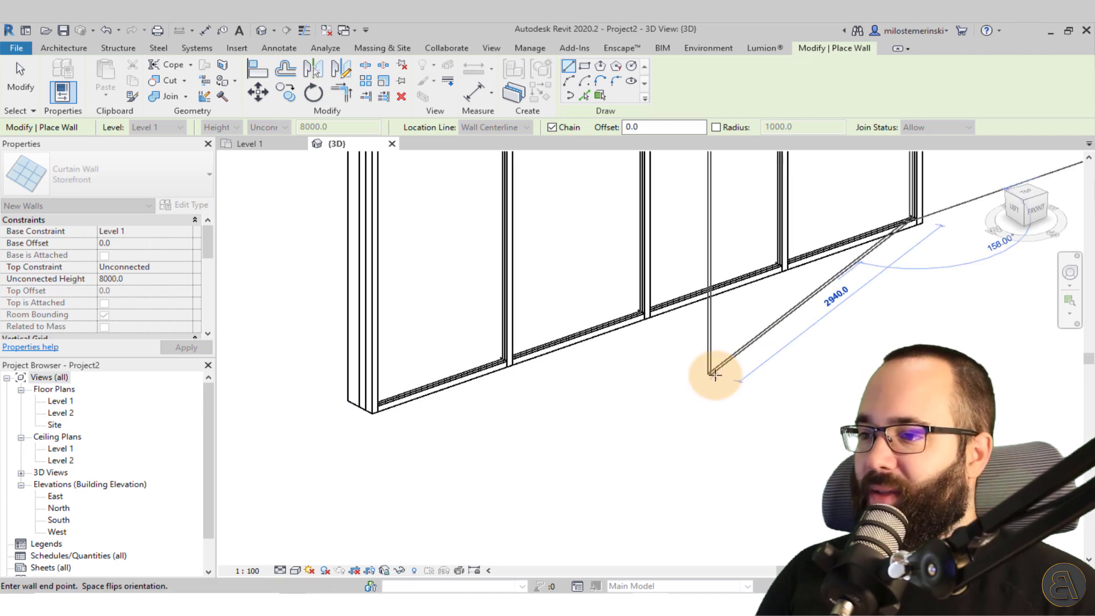
key(Escape)
scroll(713, 374, up, 2)
scroll(660, 383, down, 1)
key(Escape)
middle_drag(660, 383, 505, 468)
click(504, 467)
- Set the Storefront curtain wall's Unconnected Height to 2600.0 and apply
scroll(630, 477, down, 2)
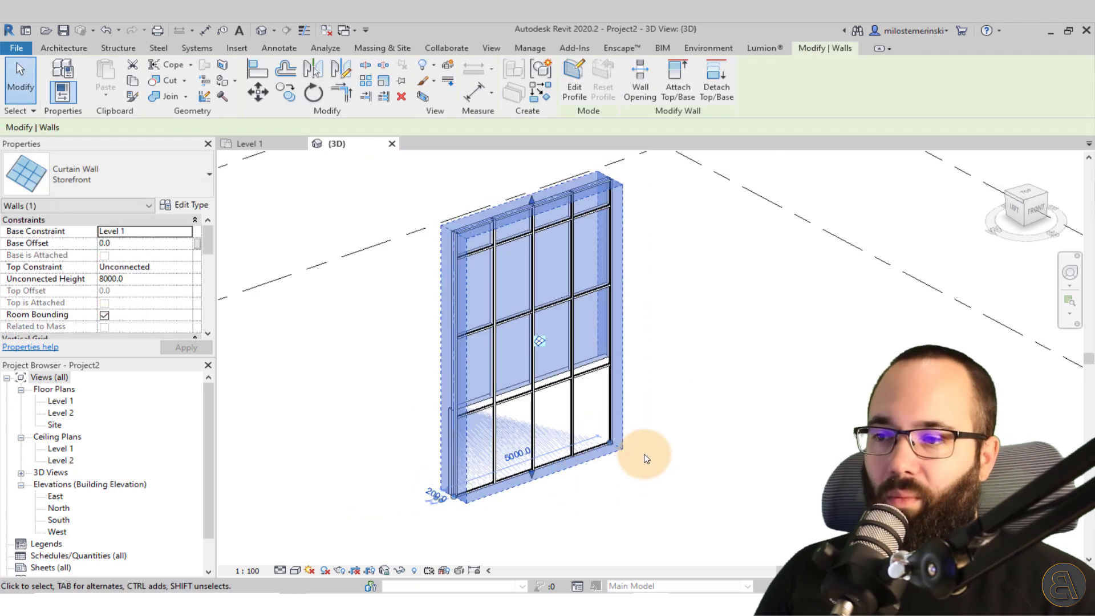
click(113, 278)
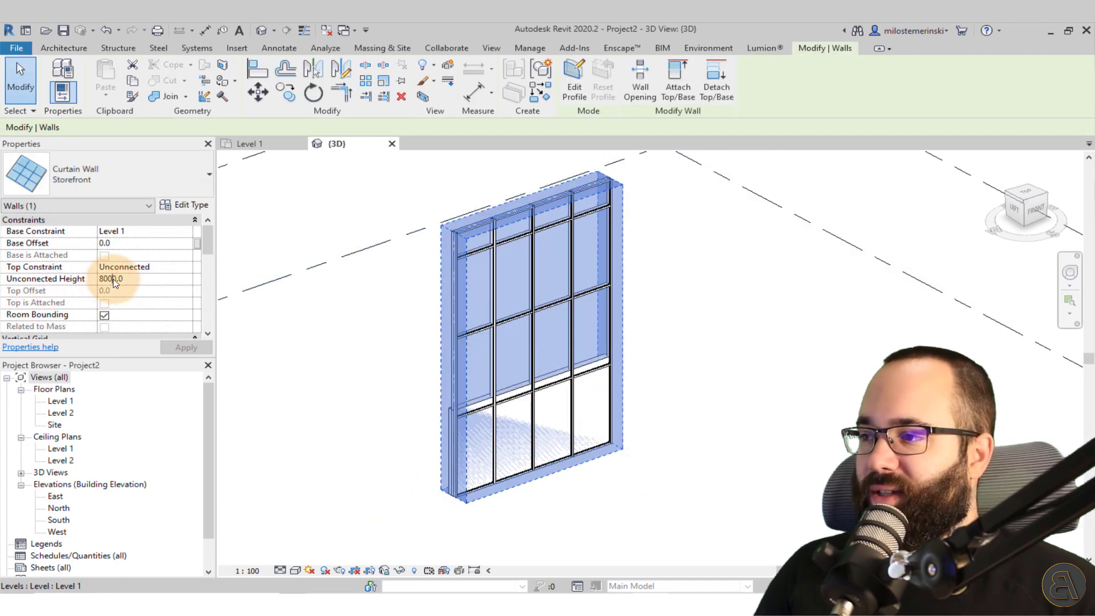
drag(108, 279, 83, 283)
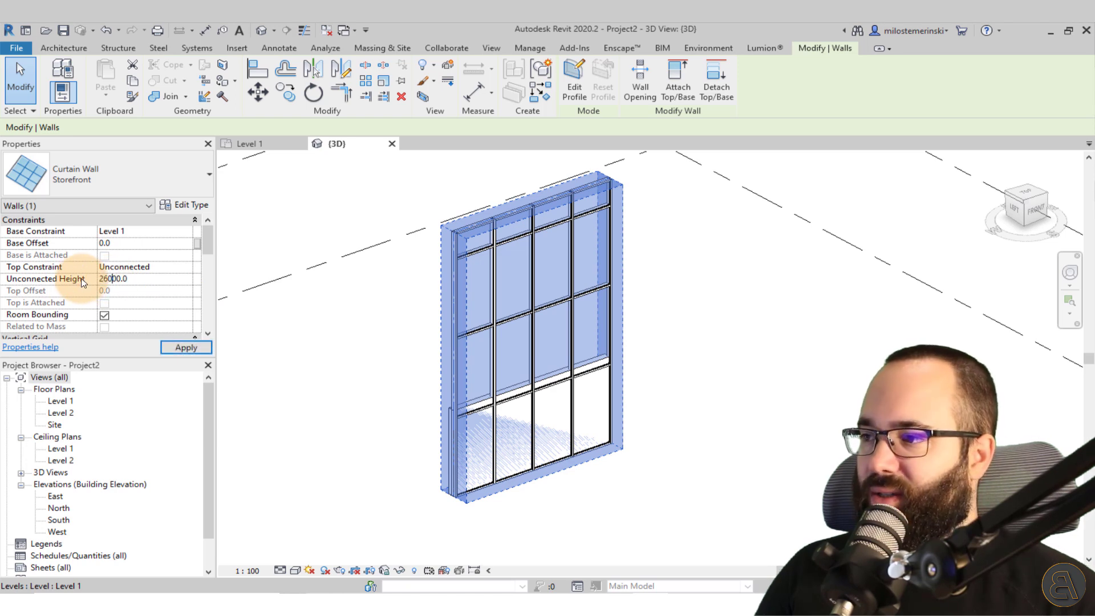
text(26)
click(186, 347)
middle_drag(702, 508, 559, 420)
scroll(447, 372, up, 4)
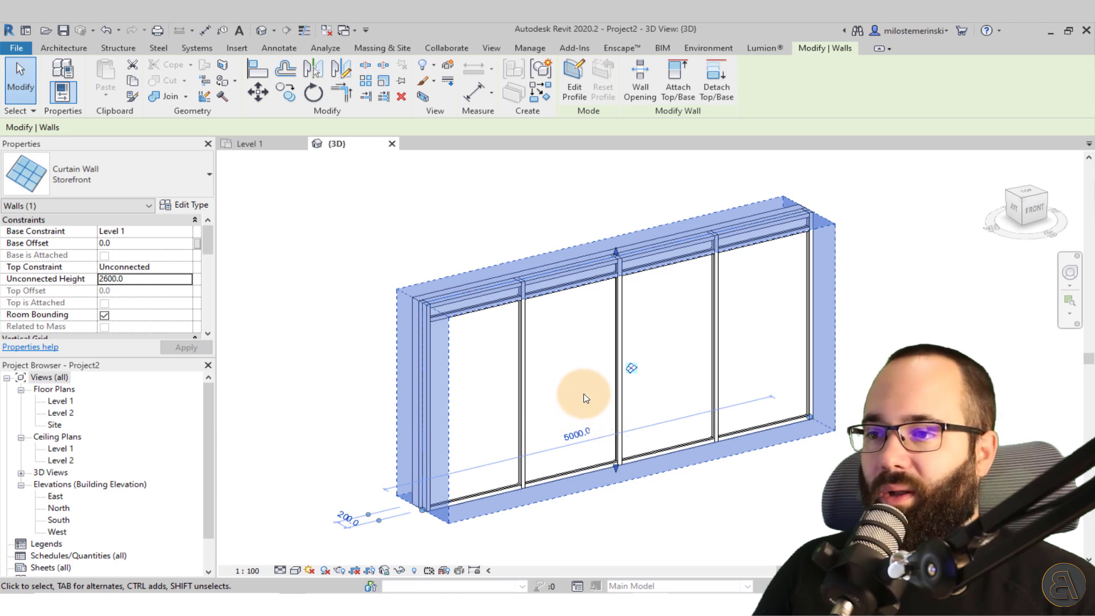
- Duplicate the Storefront type as a new type named 'Wall Slats'
click(193, 204)
drag(415, 117, 335, 103)
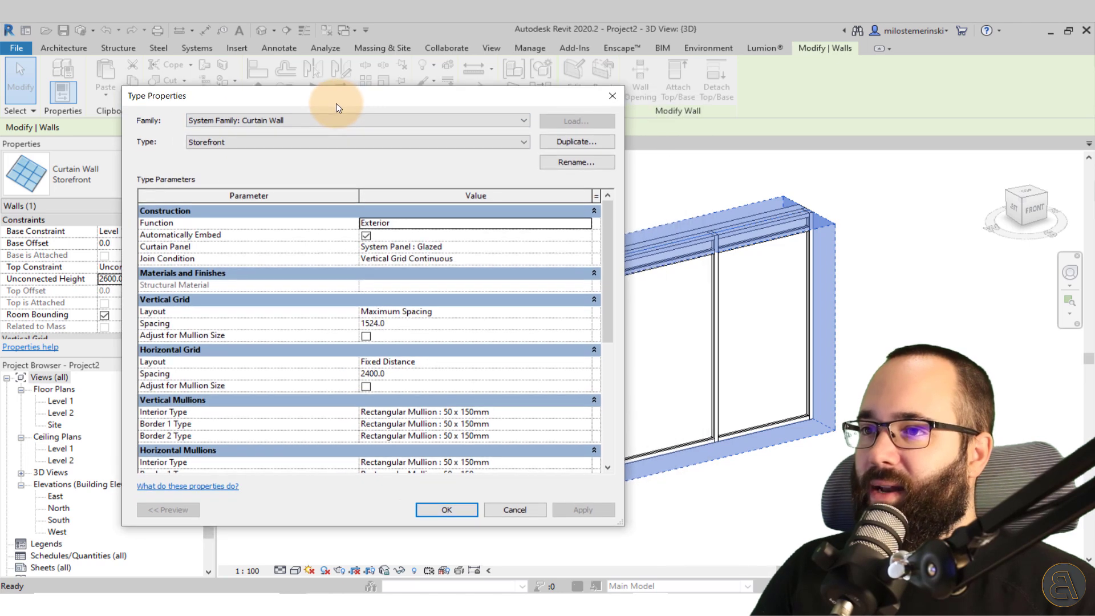
click(588, 146)
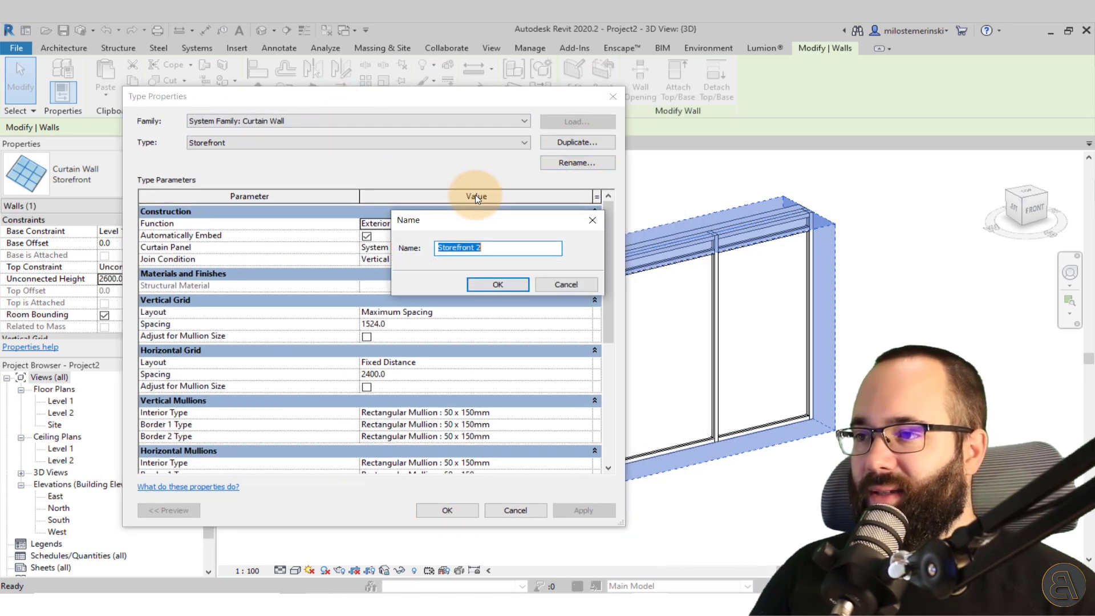
text(Wall)
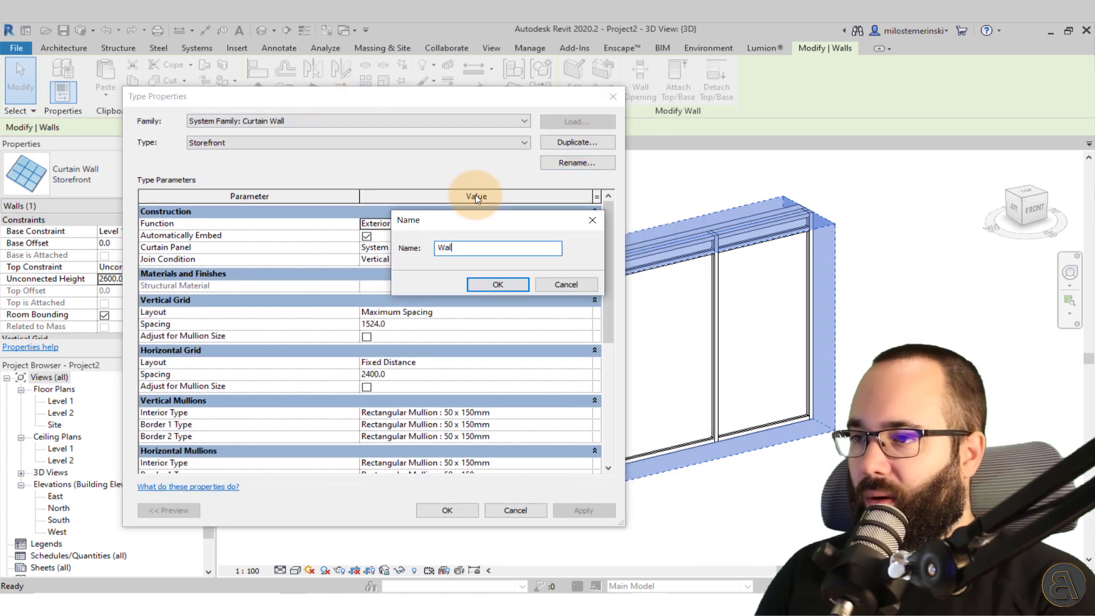
text( Slats)
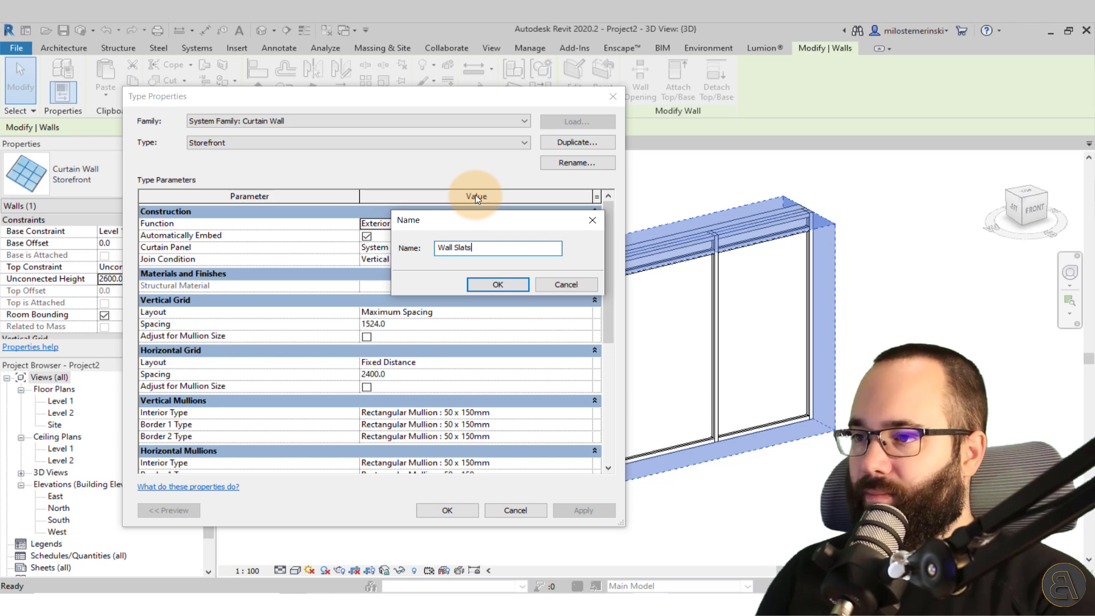
click(488, 283)
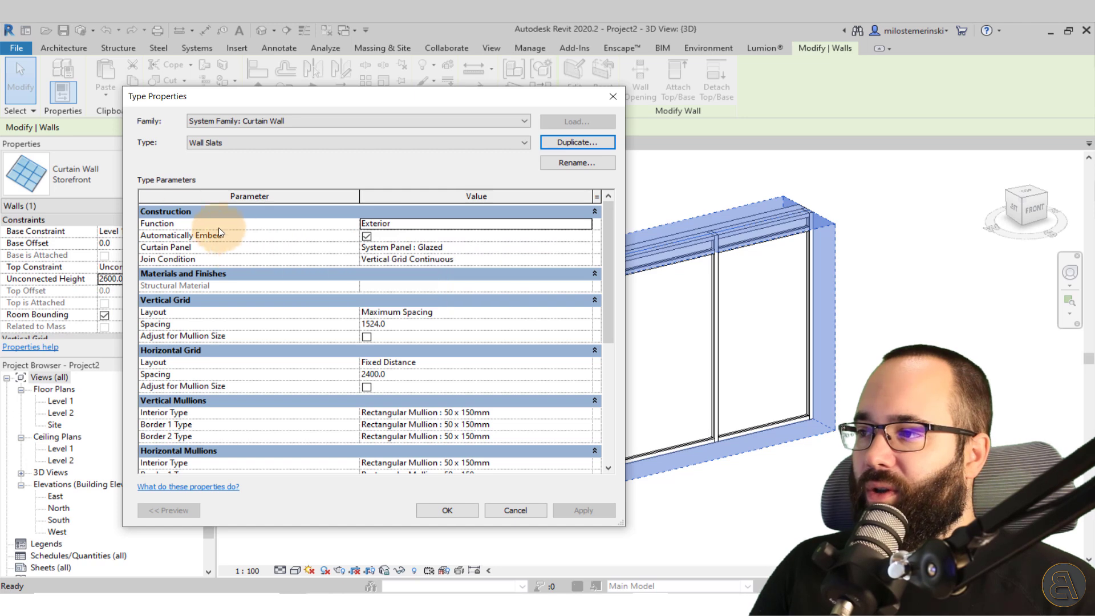
- Set Function to Interior and Curtain Panel to Empty System Panel : Empty
click(586, 224)
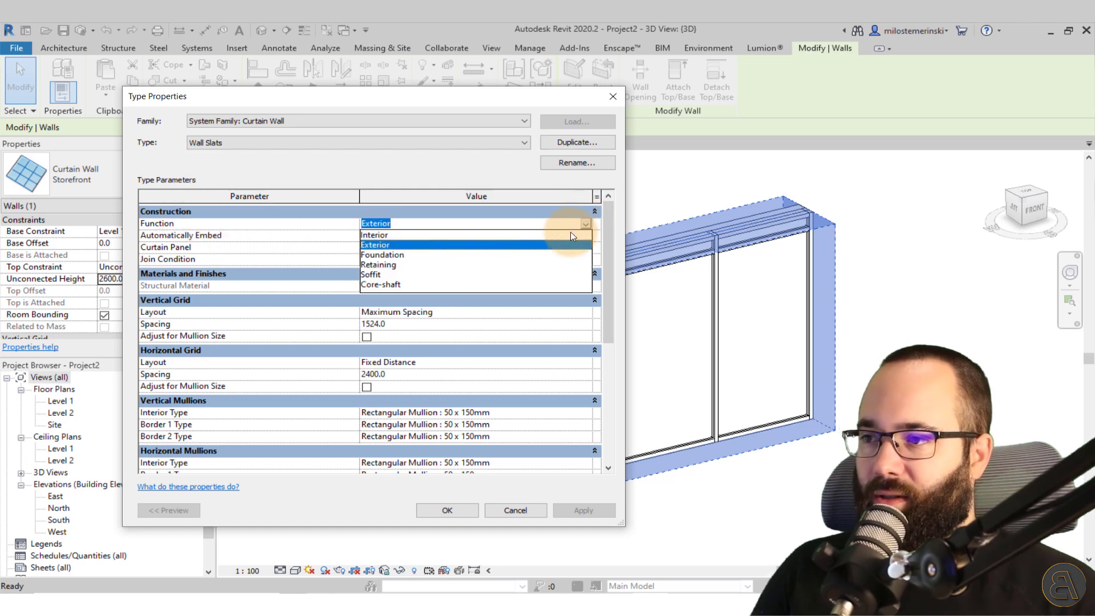
click(571, 233)
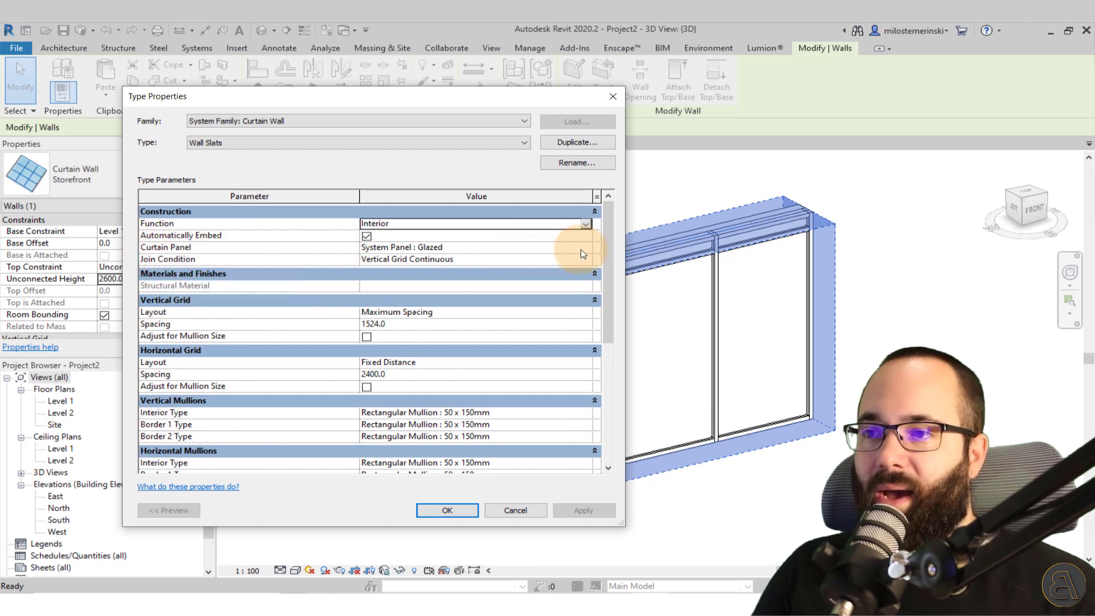
click(586, 250)
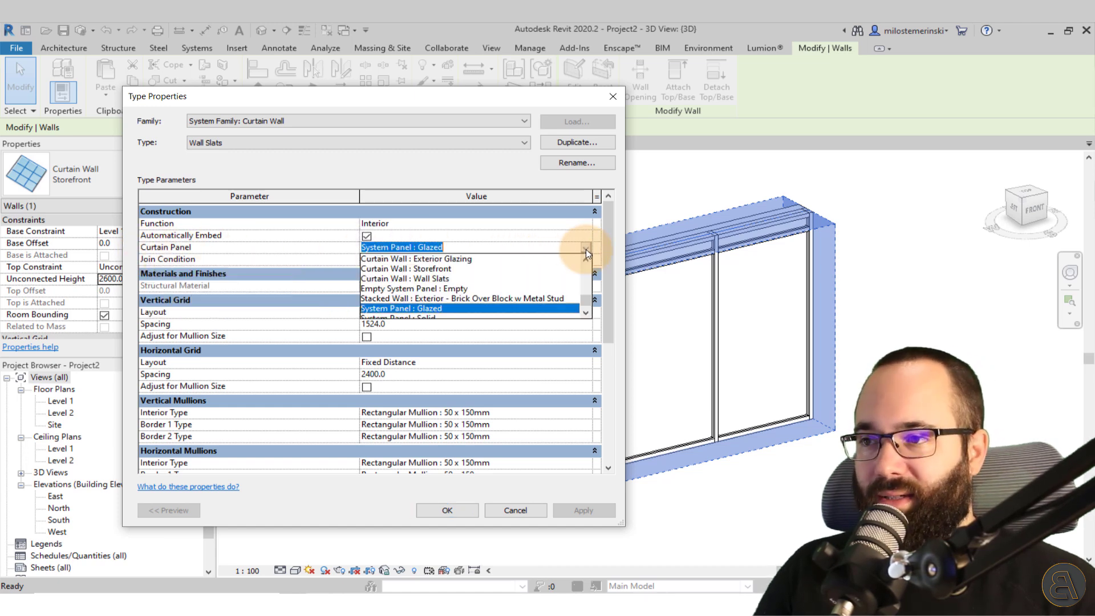
scroll(531, 272, down, 1)
scroll(516, 283, up, 2)
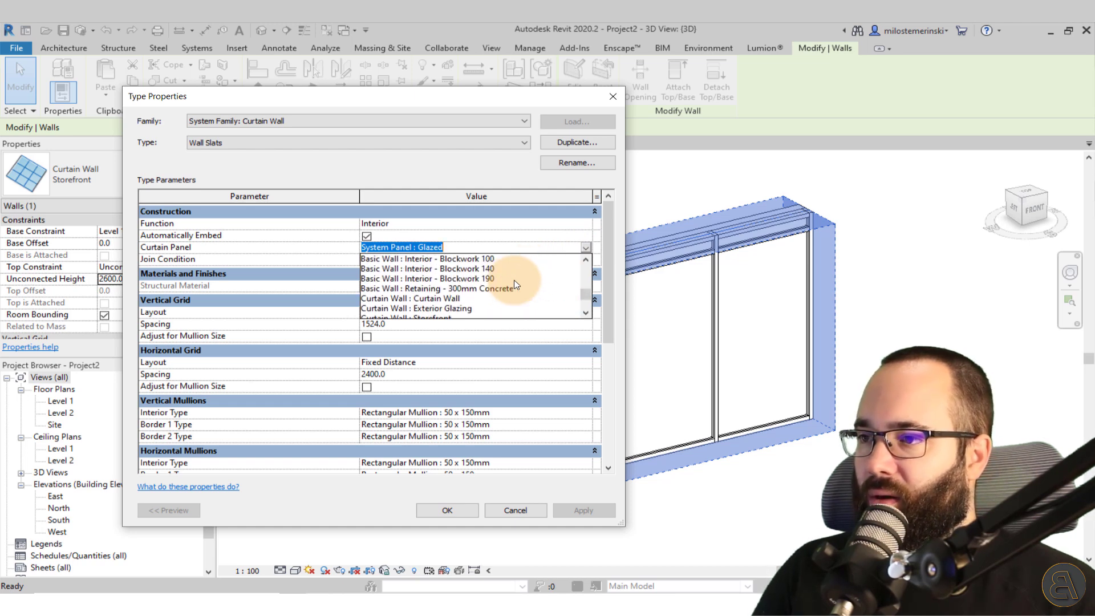
scroll(513, 283, up, 2)
scroll(510, 282, down, 4)
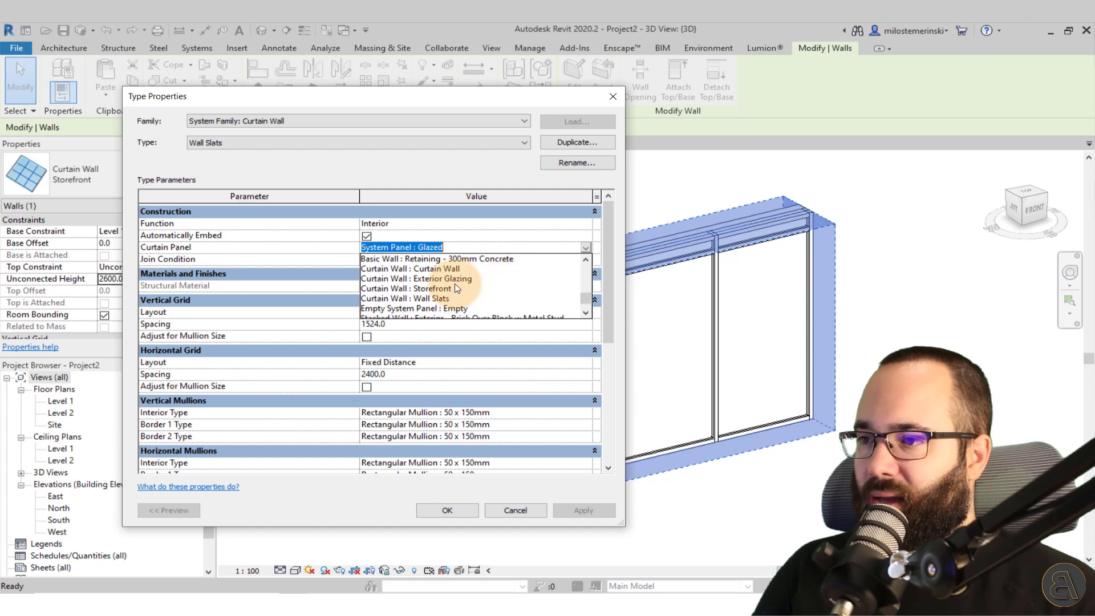
scroll(458, 288, down, 2)
click(456, 278)
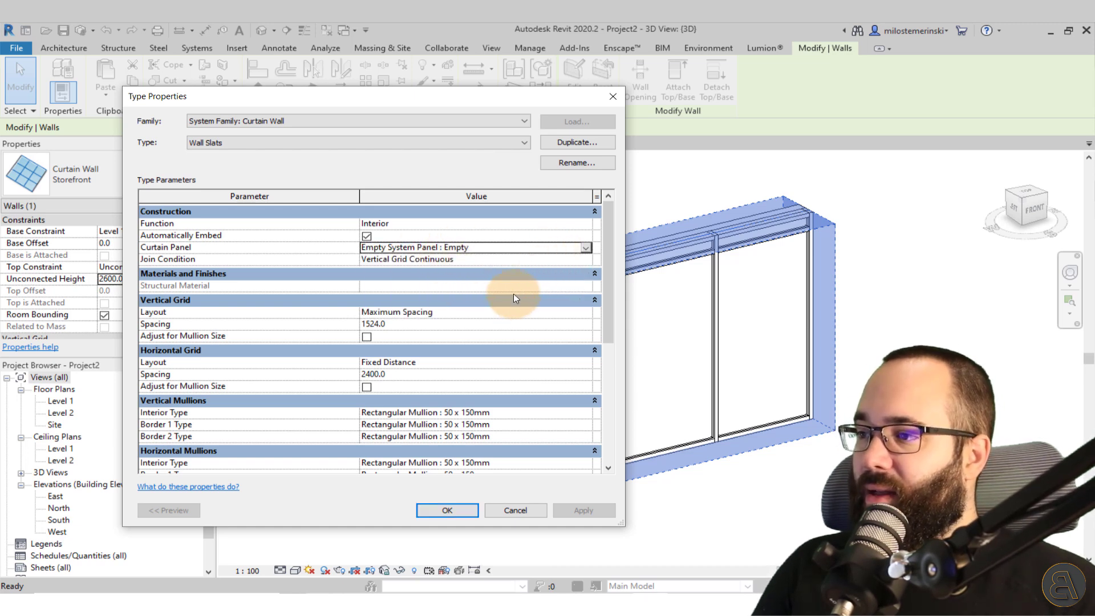
- Set Horizontal Grid Layout to None and Vertical Grid to Fixed Distance with 60 spacing
scroll(513, 288, down, 2)
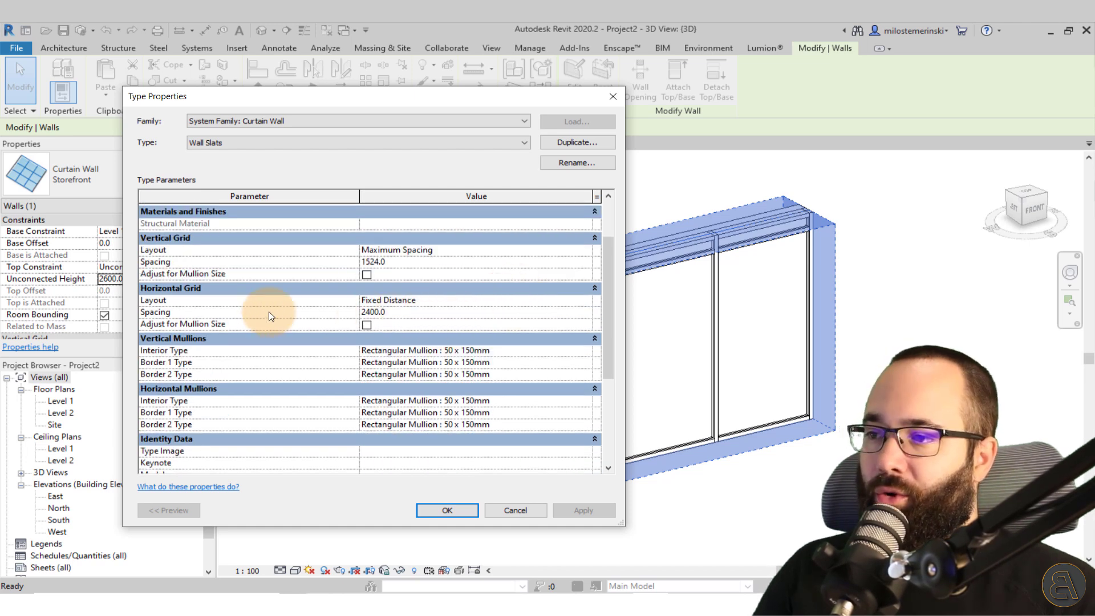
click(564, 300)
click(586, 300)
click(513, 311)
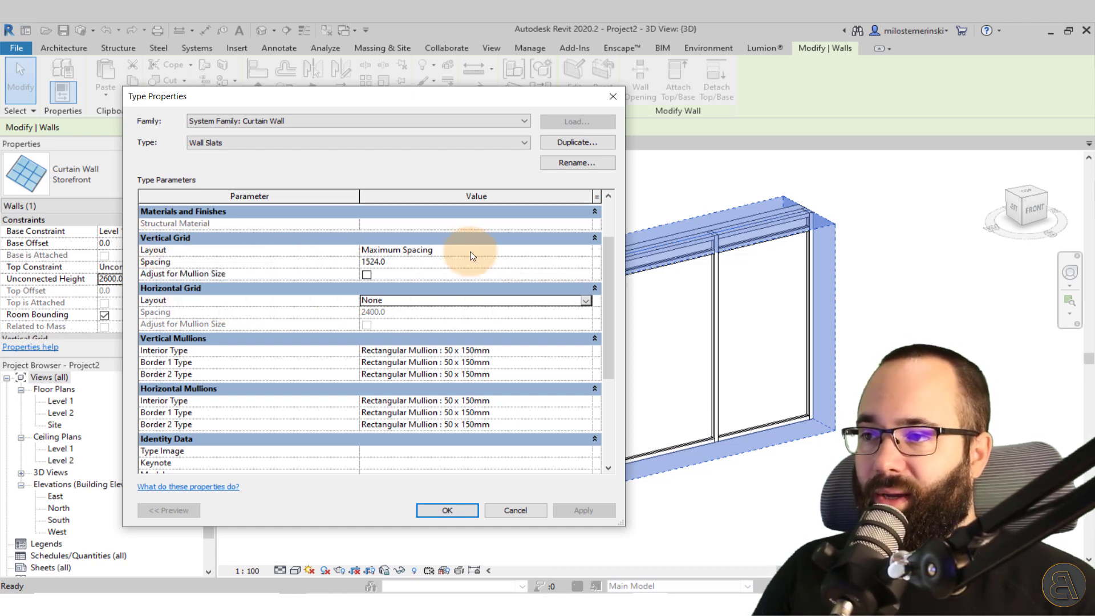
click(591, 251)
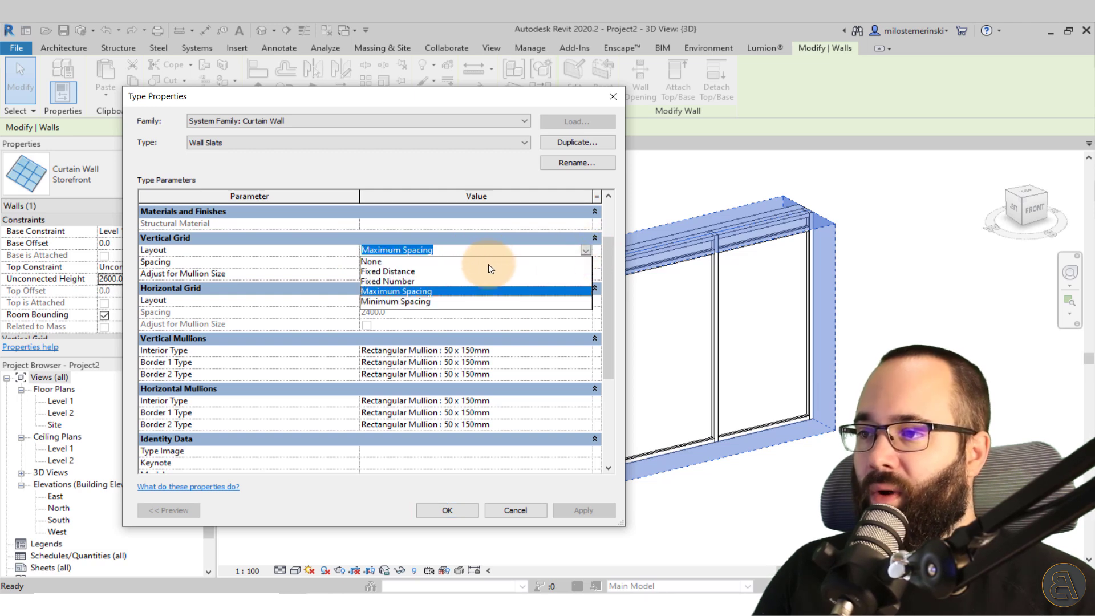
click(434, 266)
click(435, 265)
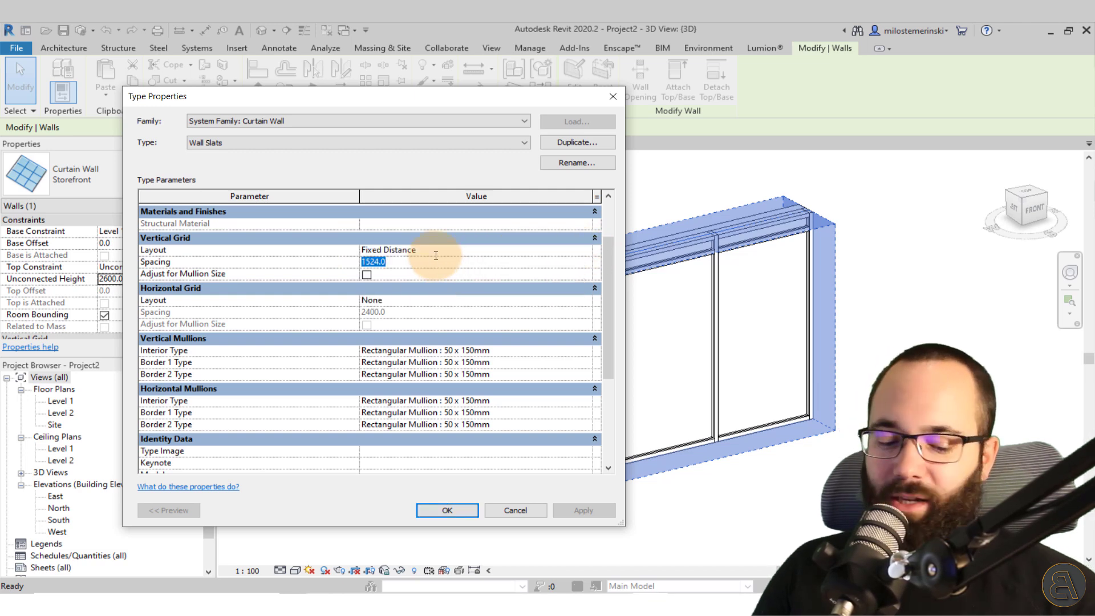
click(433, 297)
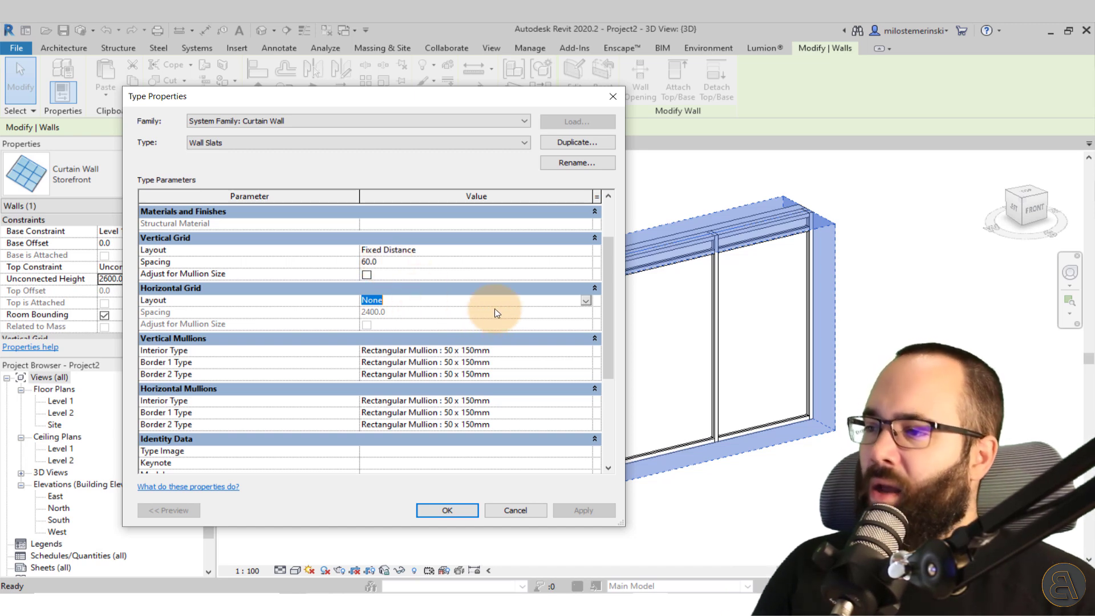
- Set vertical Interior, Border 1 and Border 2 mullions to Rectangular Mullion : 30mm Square
scroll(445, 274, down, 2)
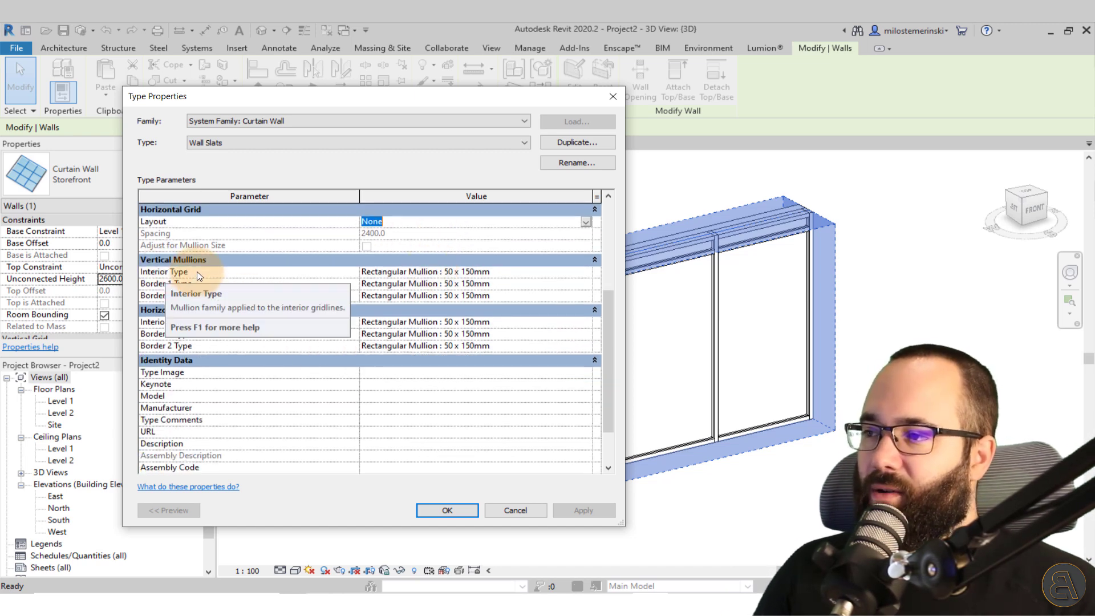
click(585, 272)
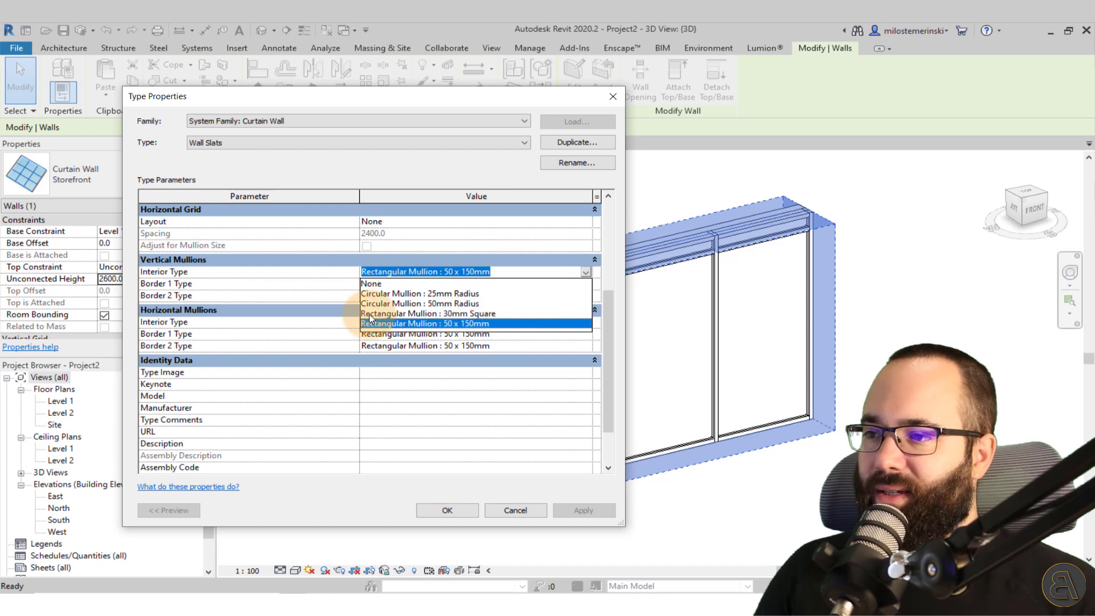
click(447, 314)
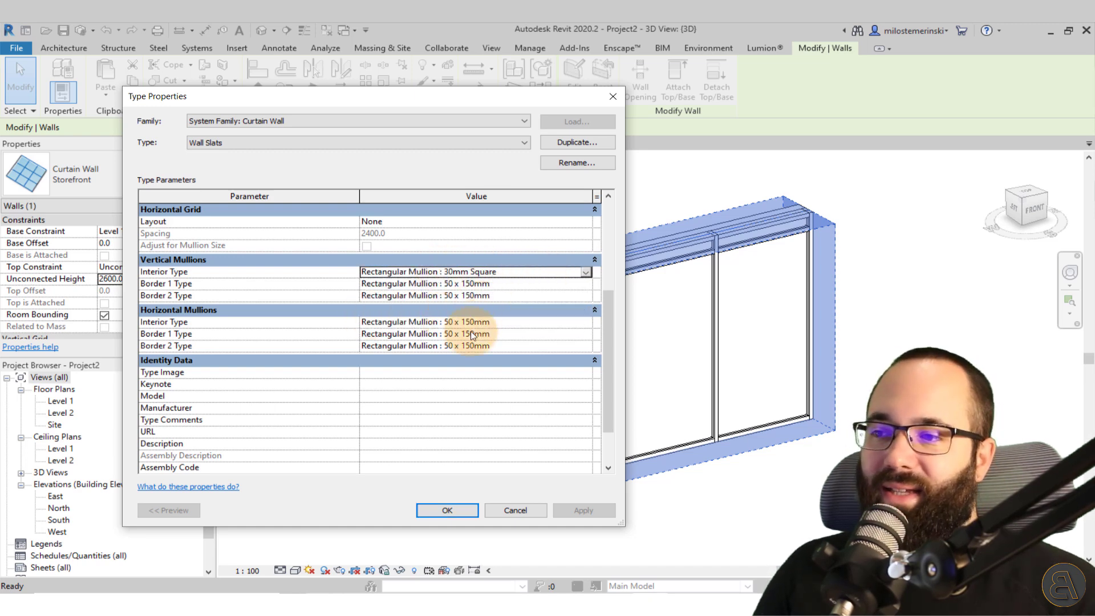
click(508, 275)
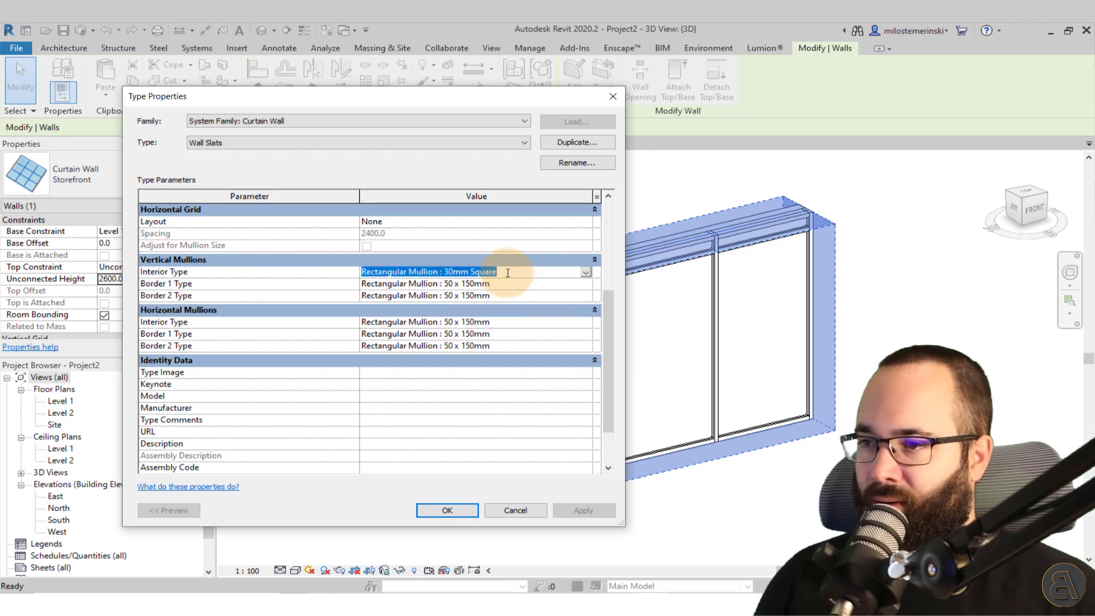
click(502, 285)
click(498, 272)
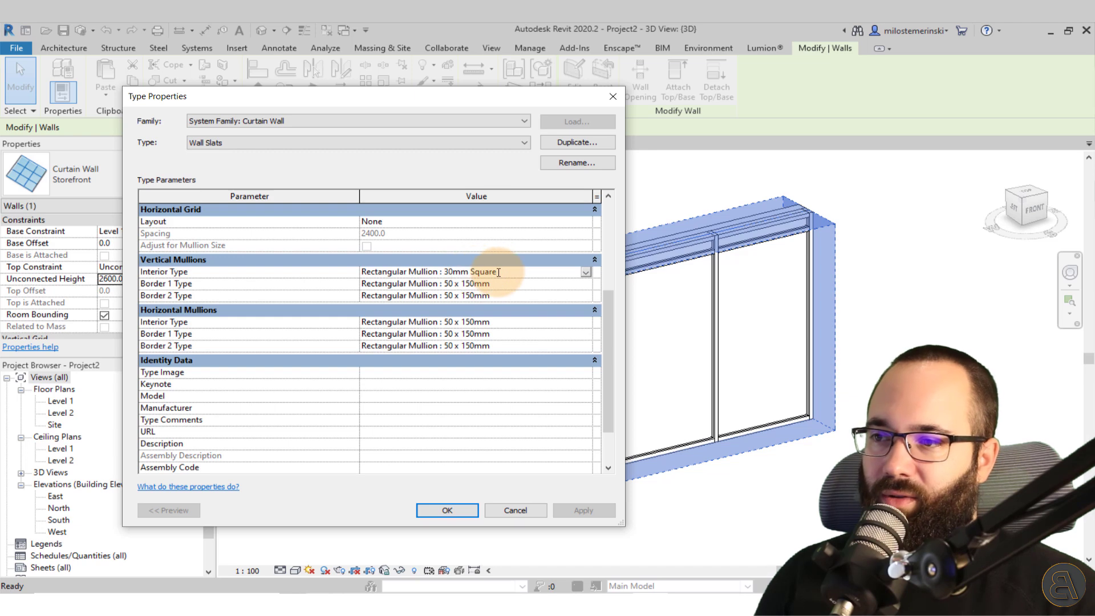
click(331, 269)
key(ctrl+c)
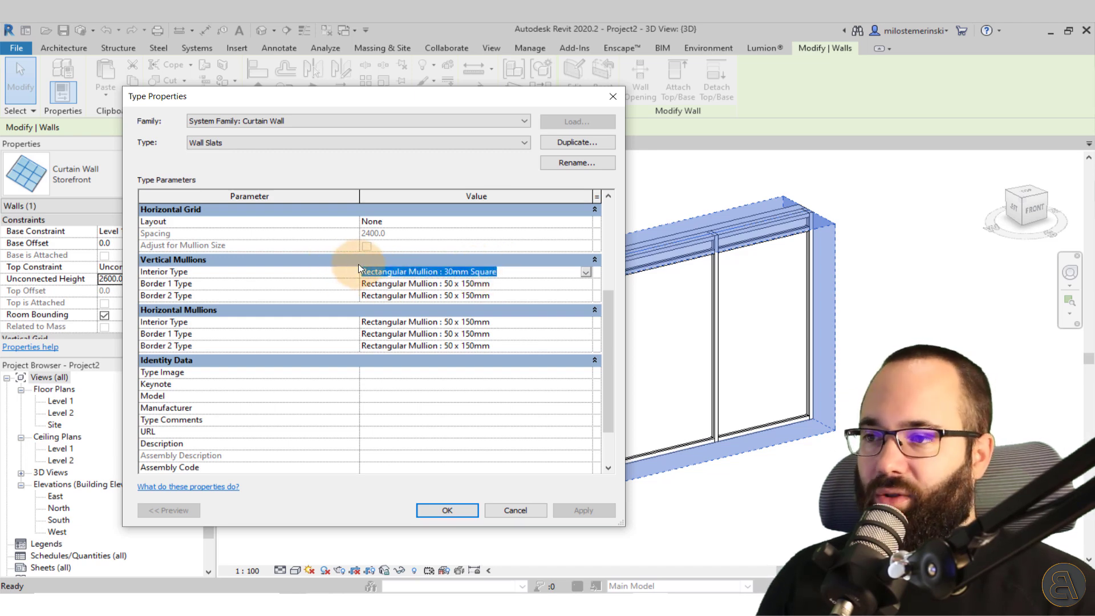
click(495, 285)
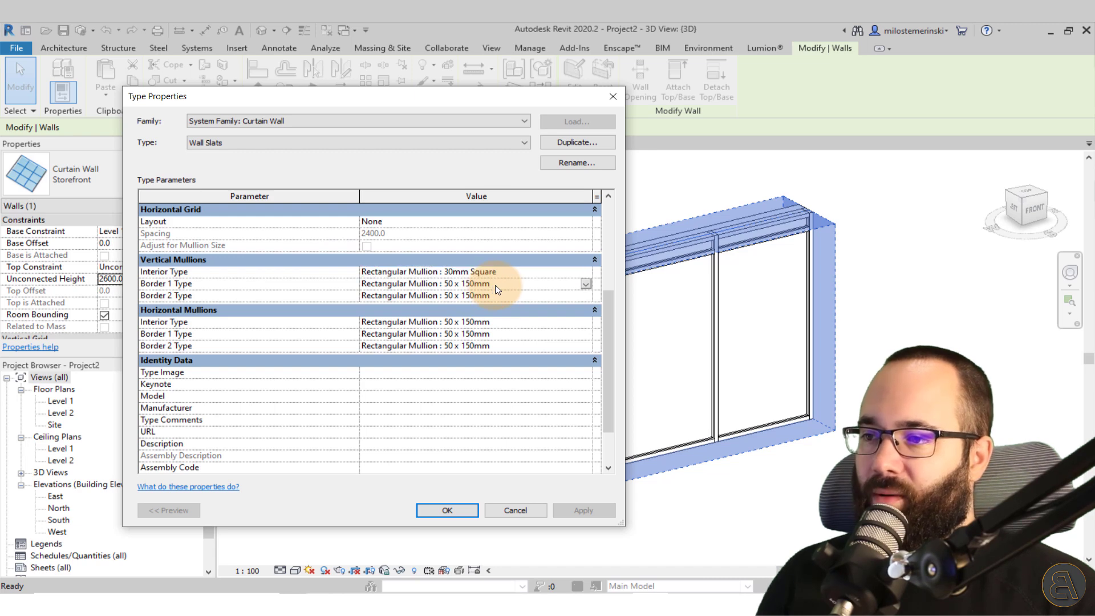
drag(498, 290, 210, 285)
key(ctrl+v)
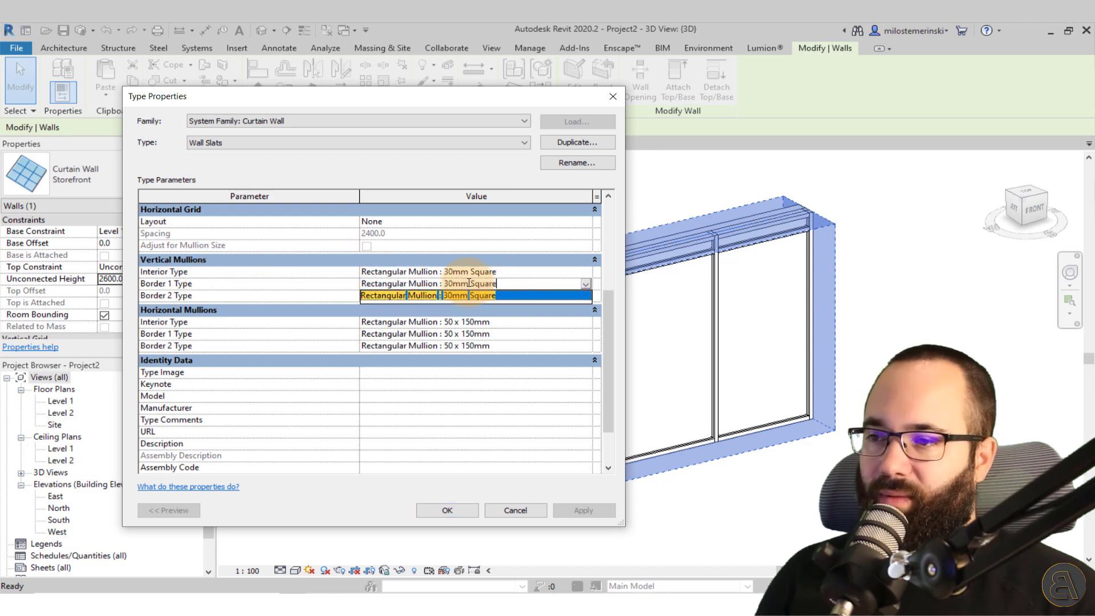
click(503, 299)
key(ctrl+v)
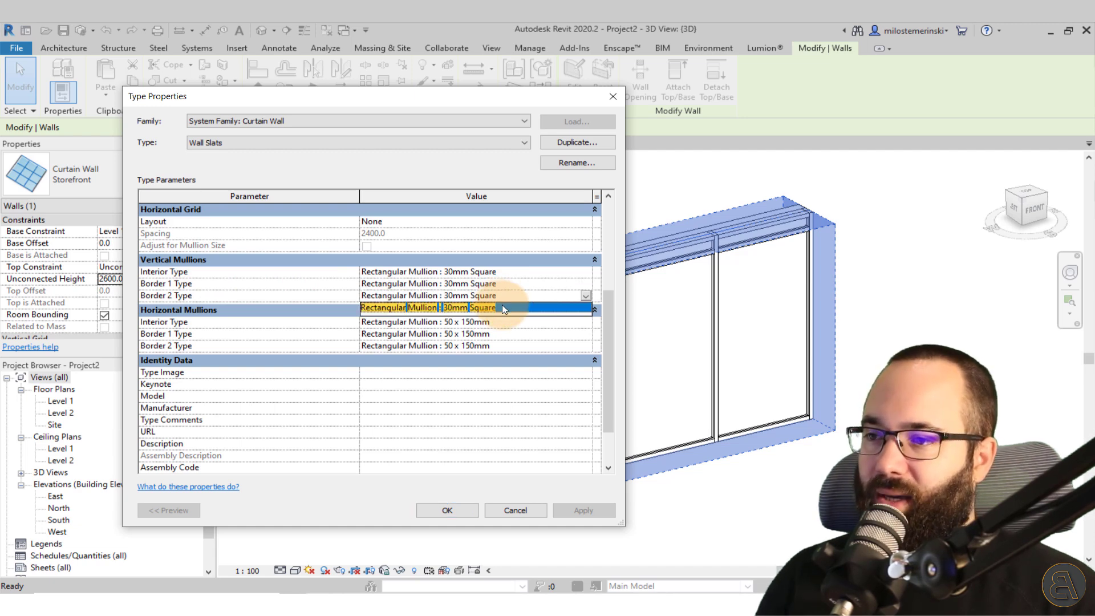
click(501, 307)
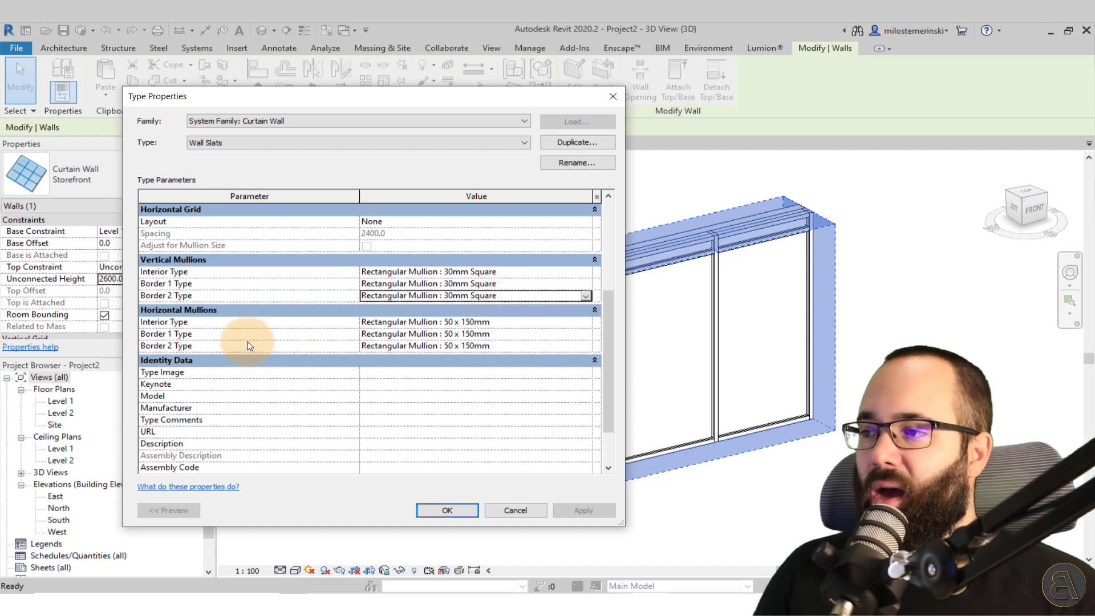
- Set horizontal Interior, Border 1 and Border 2 mullions to None
click(586, 323)
click(399, 334)
click(581, 335)
click(533, 346)
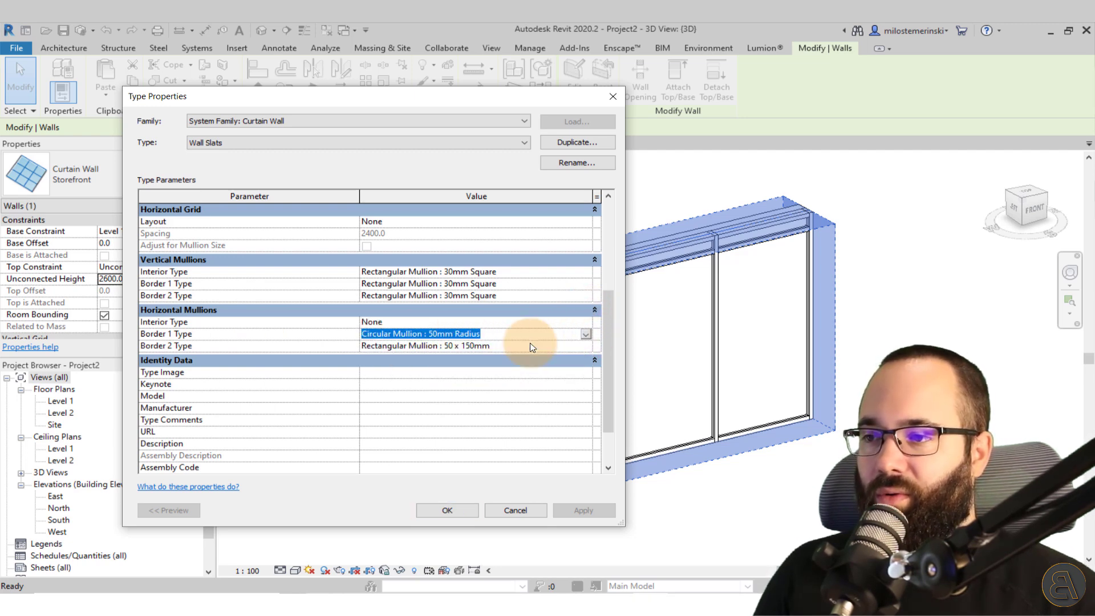
click(586, 334)
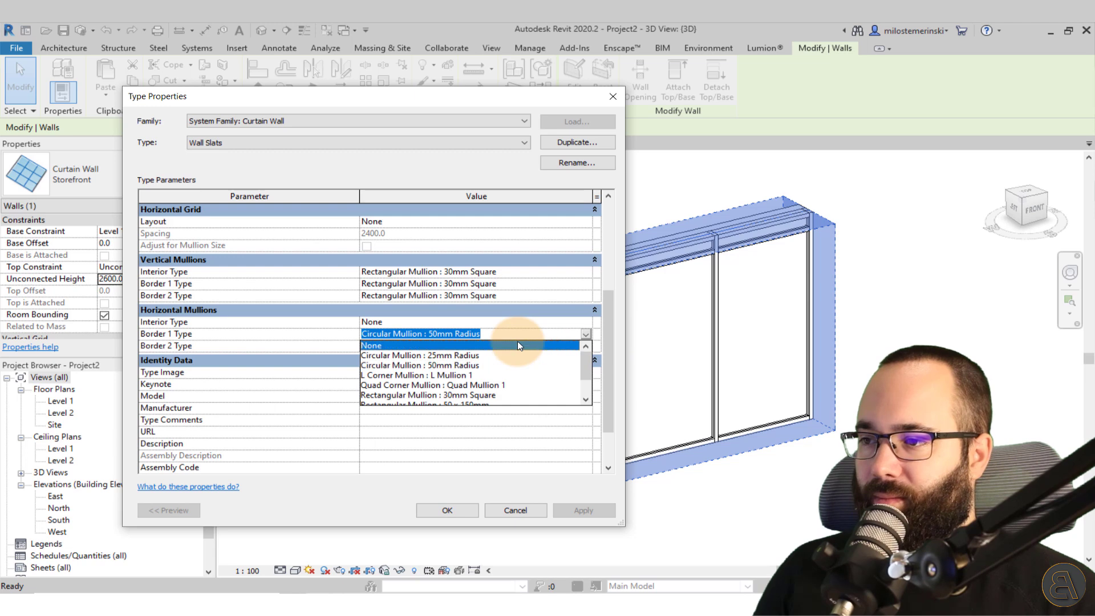
click(517, 343)
click(581, 347)
click(584, 347)
scroll(496, 370, up, 1)
click(491, 358)
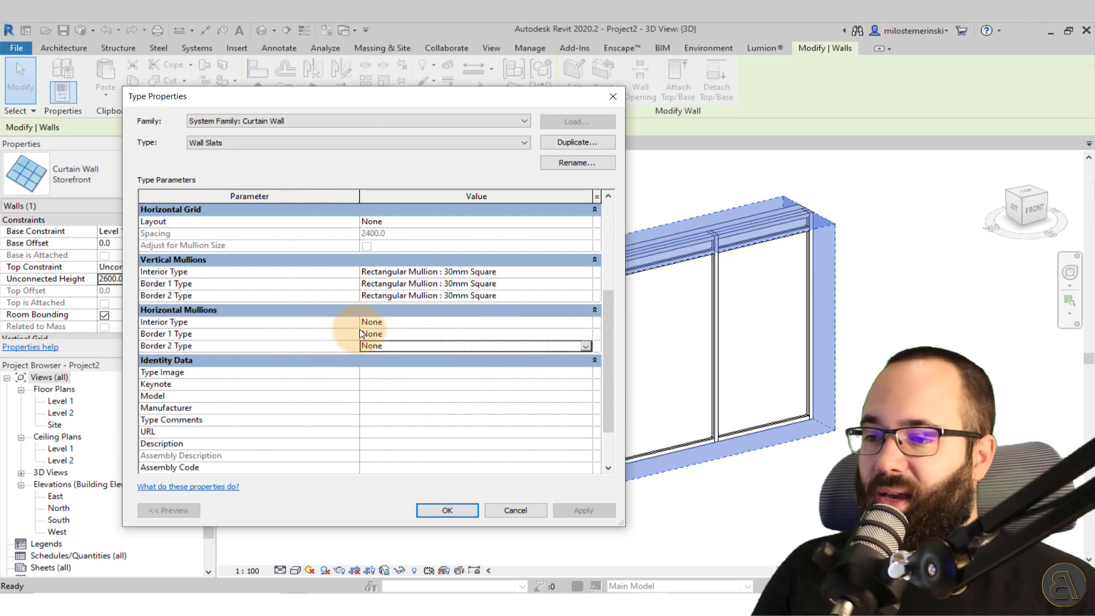
- Confirm the Wall Slats type changes and delete the mullions that cannot be created
click(447, 510)
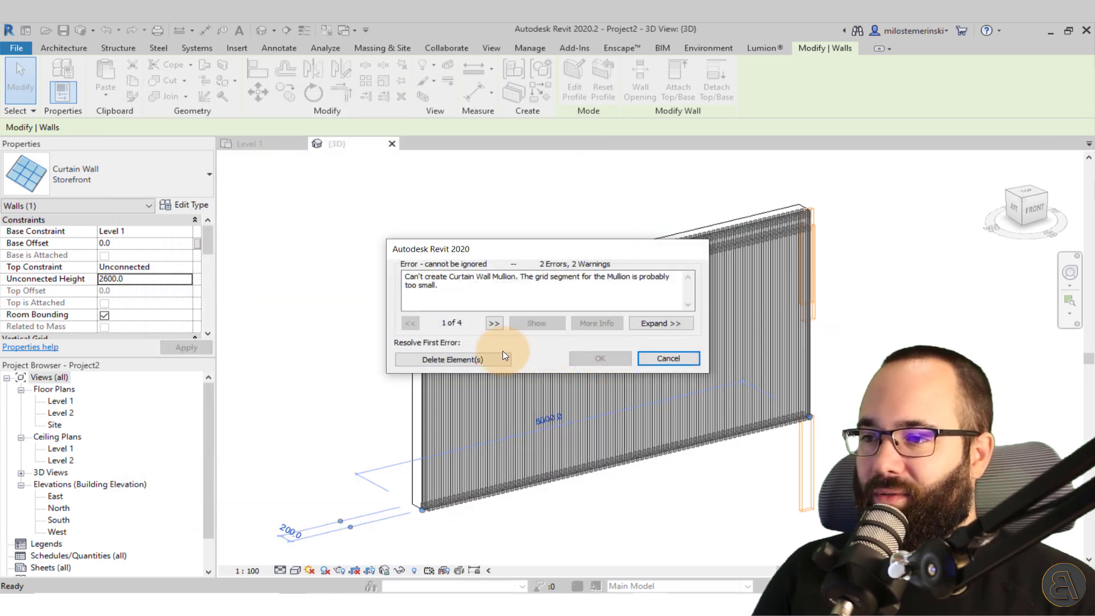
click(490, 358)
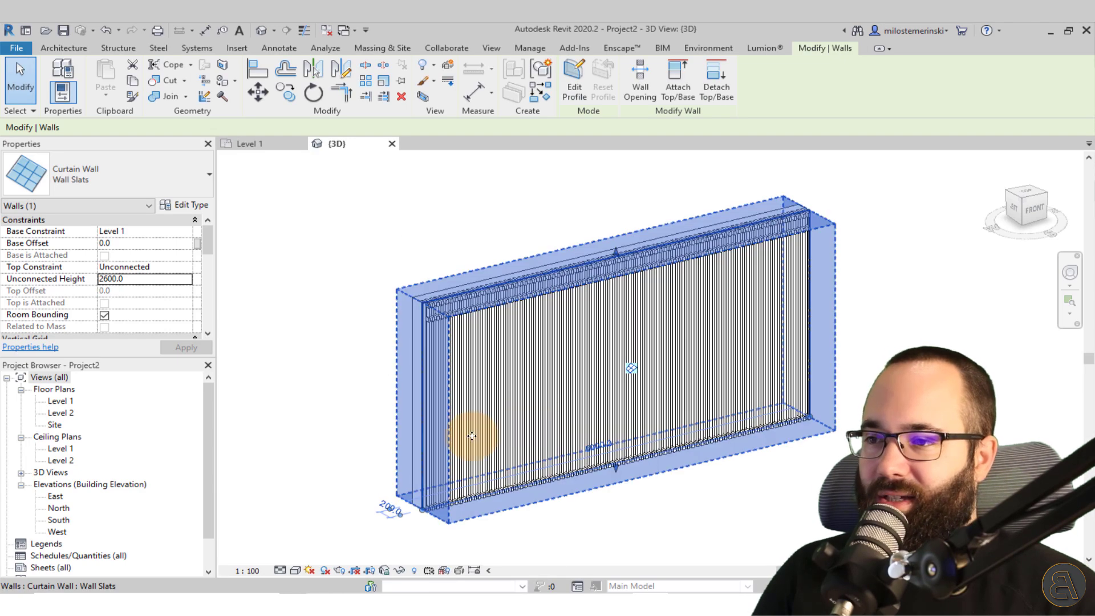
click(342, 383)
- Zoom and orbit to inspect individual slats, then select the slat curtain wall
scroll(407, 299, up, 4)
scroll(406, 300, up, 3)
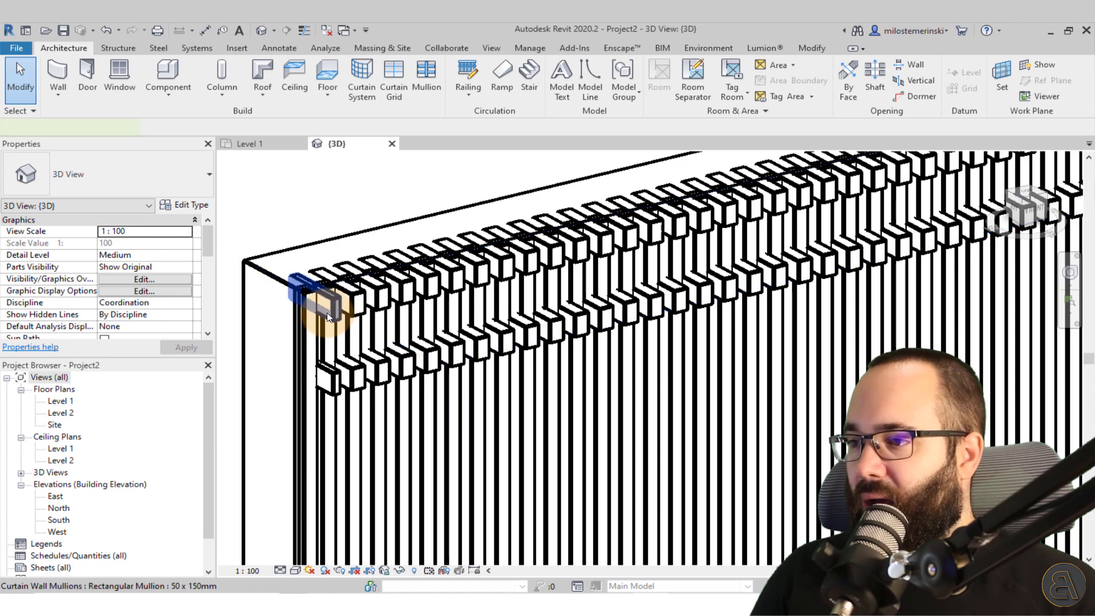
click(330, 317)
shift+middle_drag(329, 317, 354, 331)
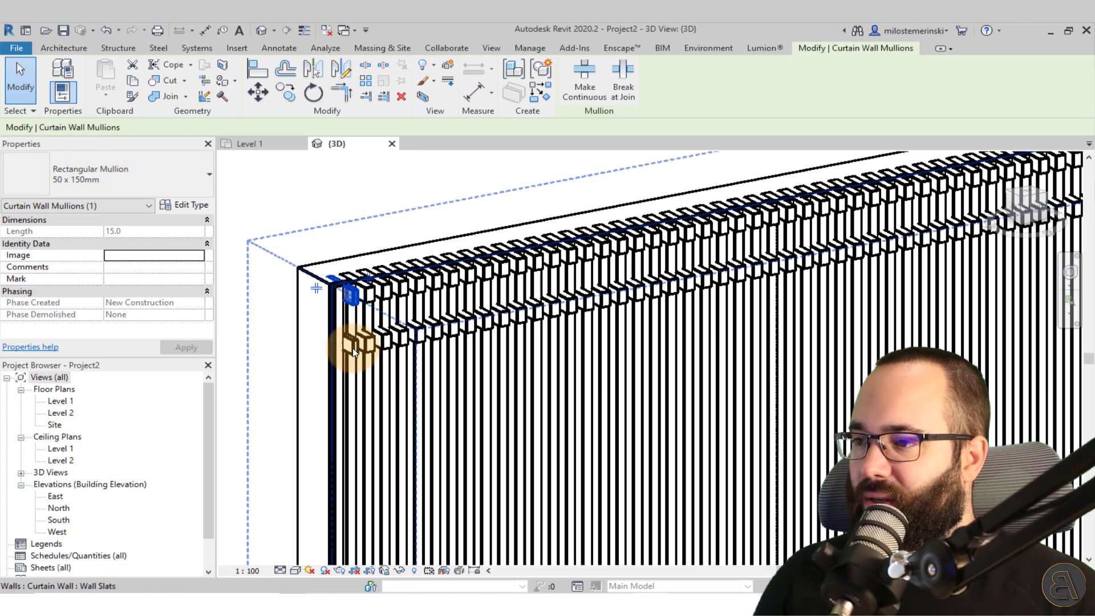
click(353, 342)
scroll(391, 268, down, 3)
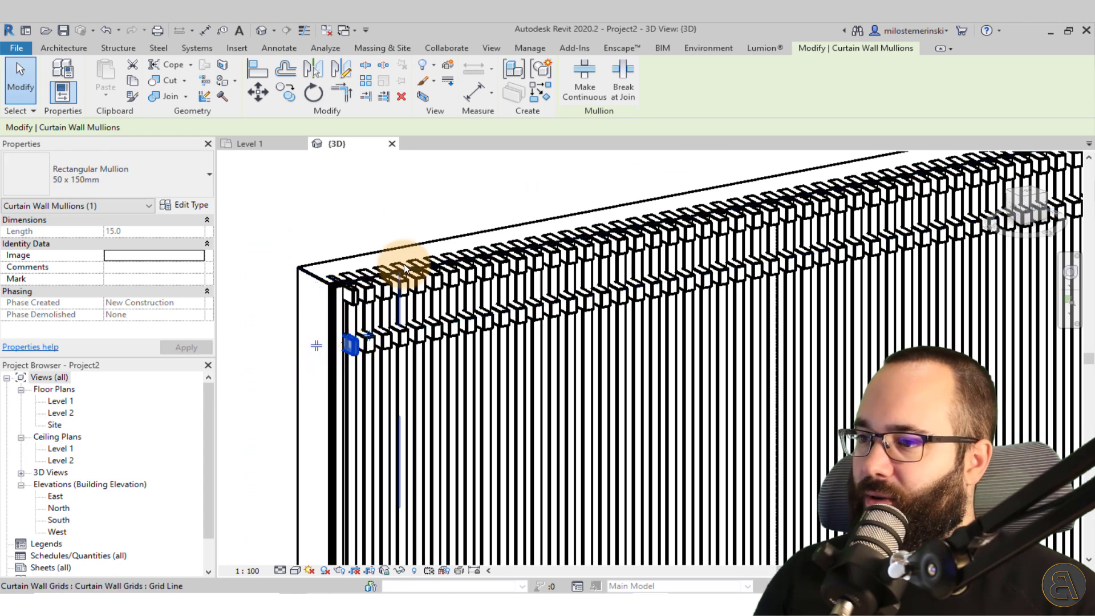
shift+middle_drag(391, 269, 319, 290)
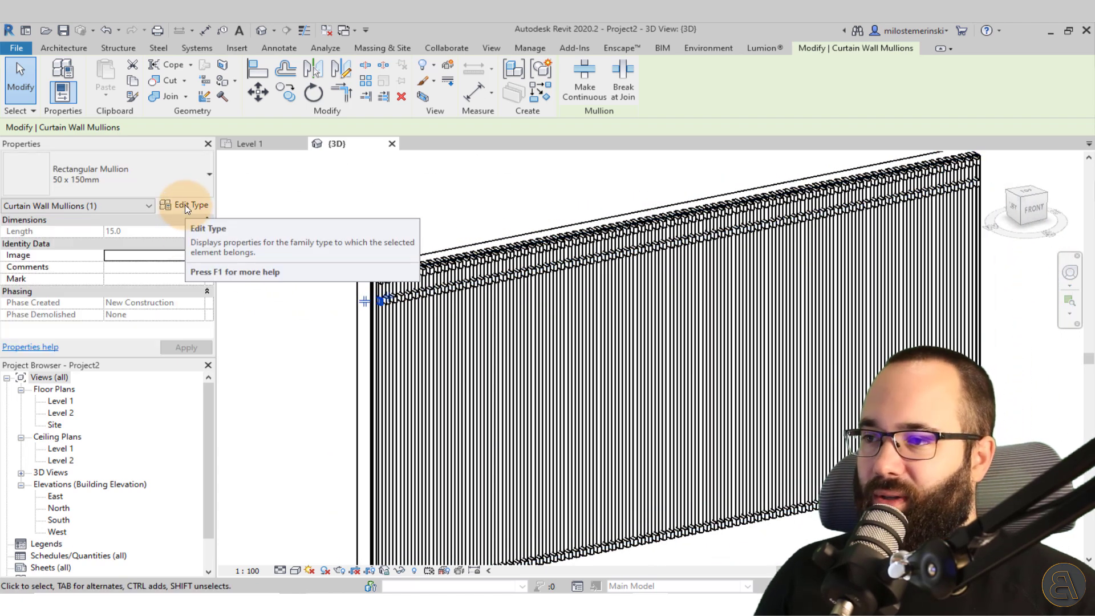
key(Escape)
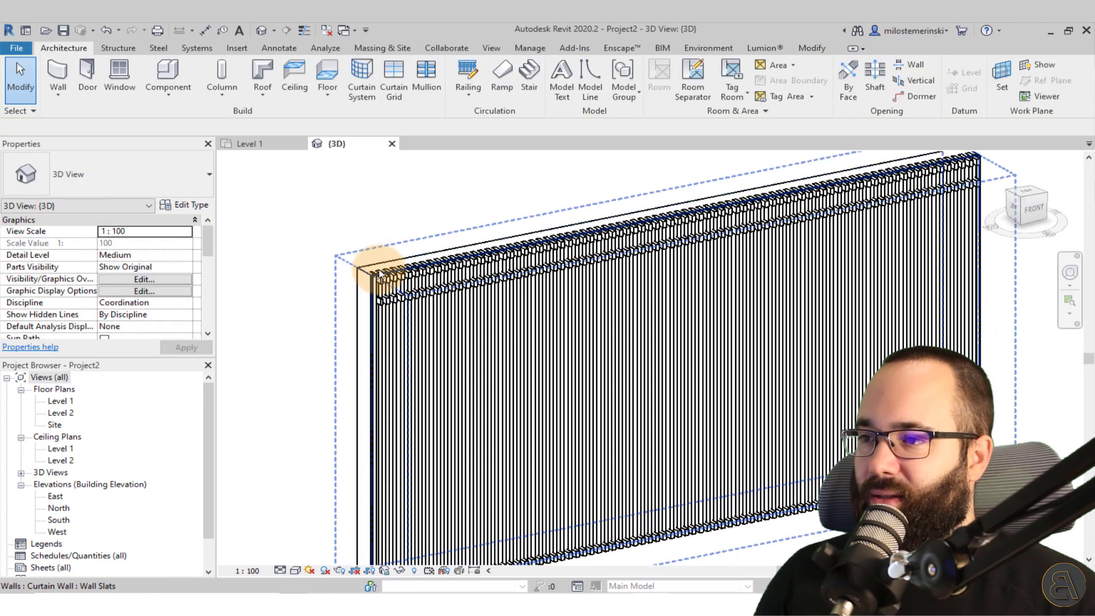
click(379, 274)
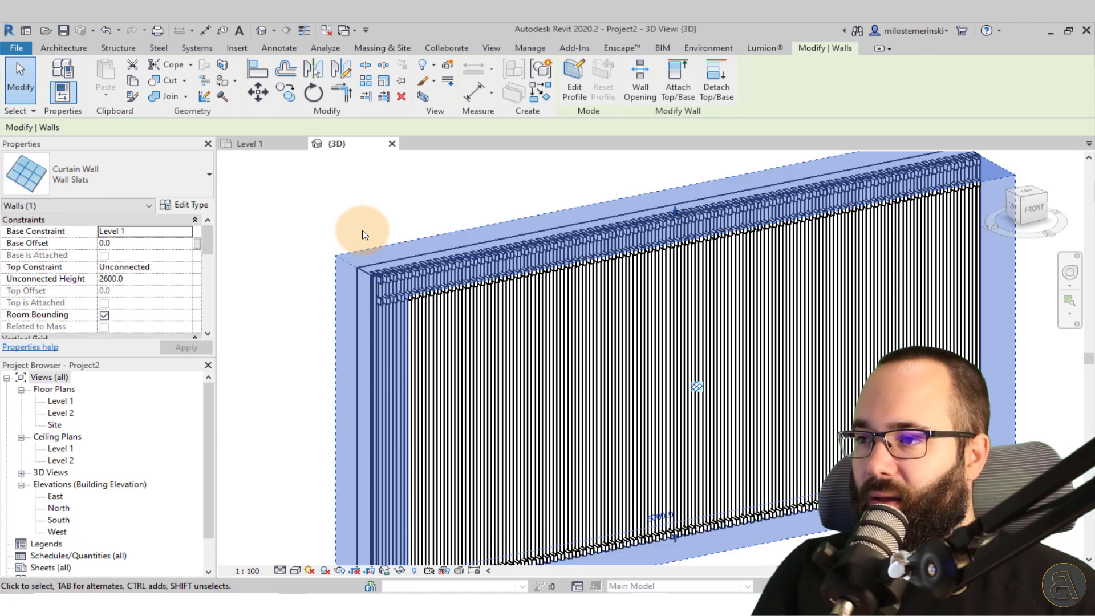
- In the Wall Slats type properties, preview 30mm Square horizontal interior mullions
click(192, 205)
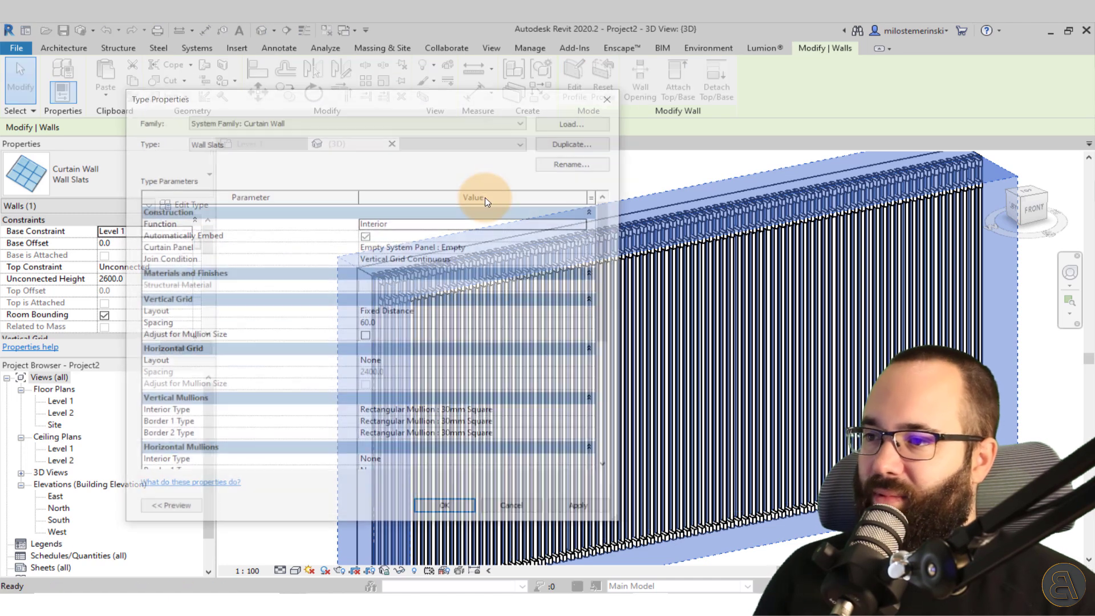
scroll(537, 255, down, 3)
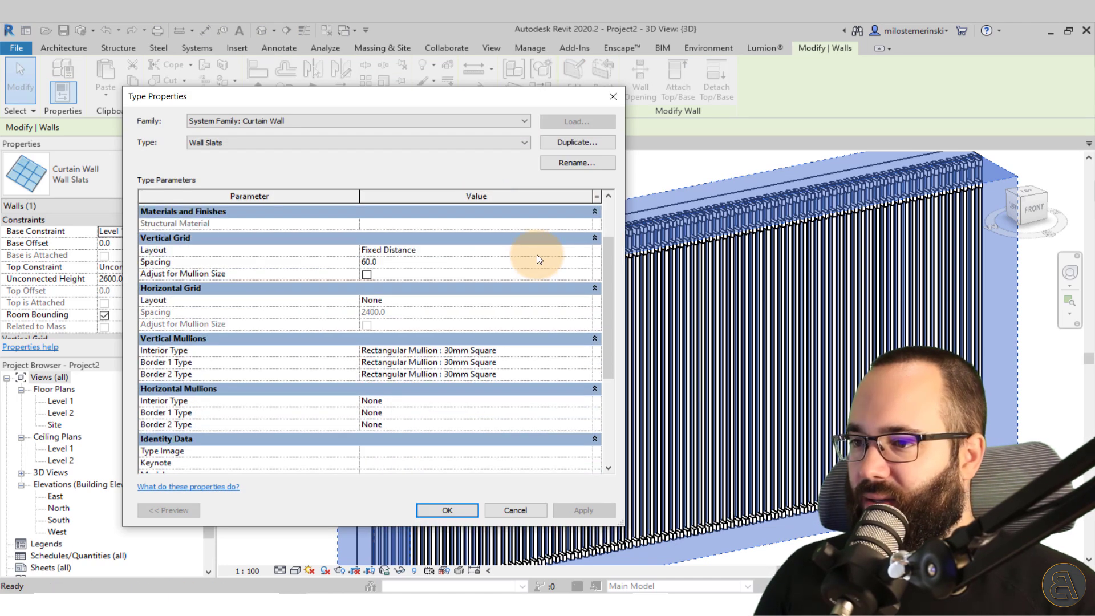
scroll(533, 296, up, 3)
scroll(533, 296, down, 2)
click(482, 248)
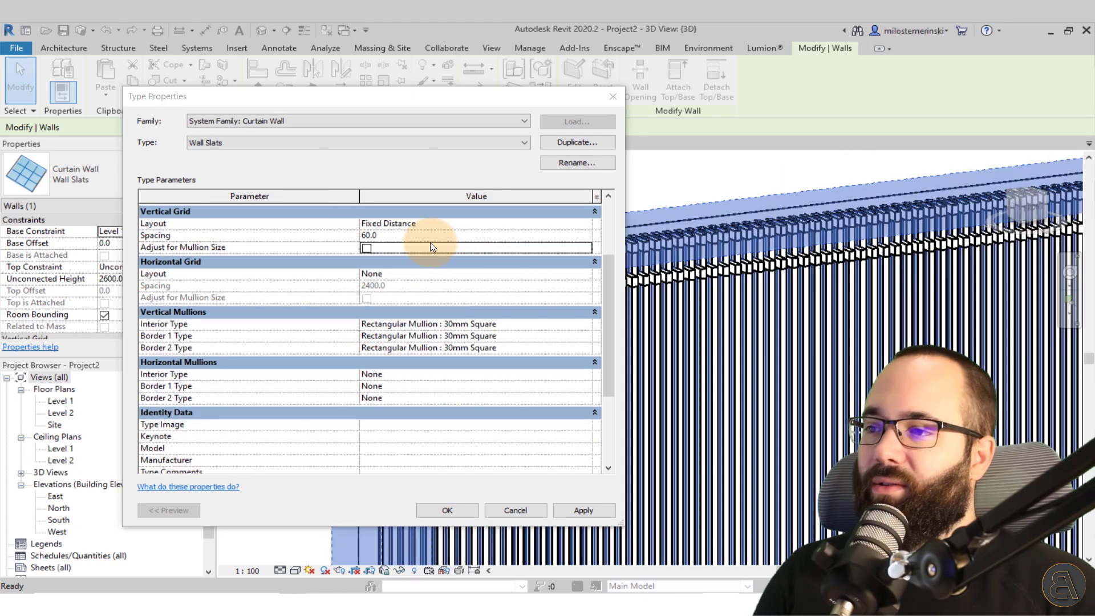
scroll(590, 329, down, 2)
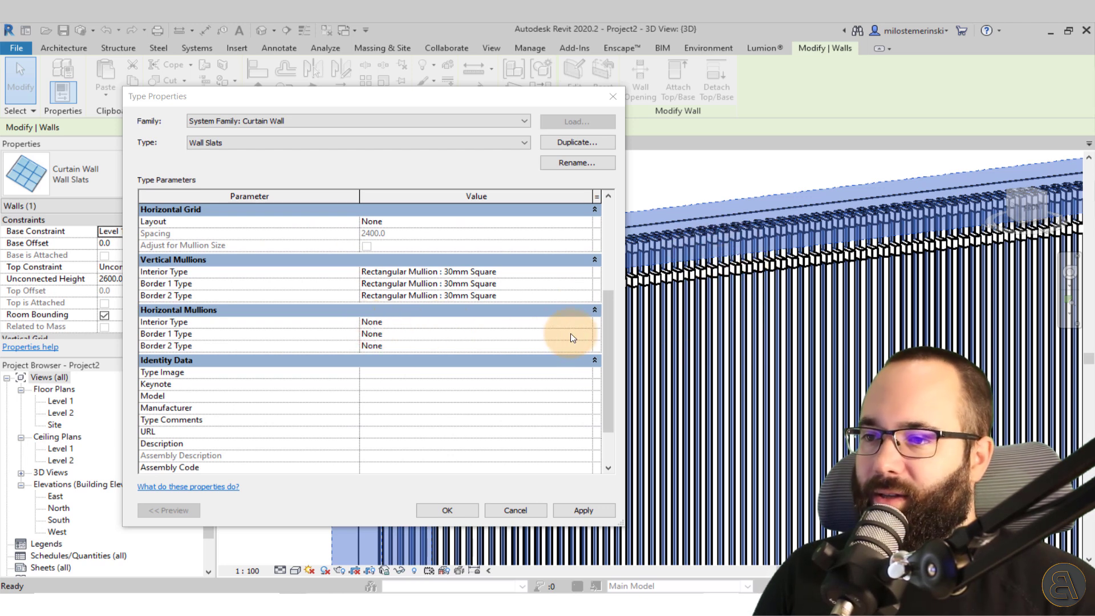
click(586, 322)
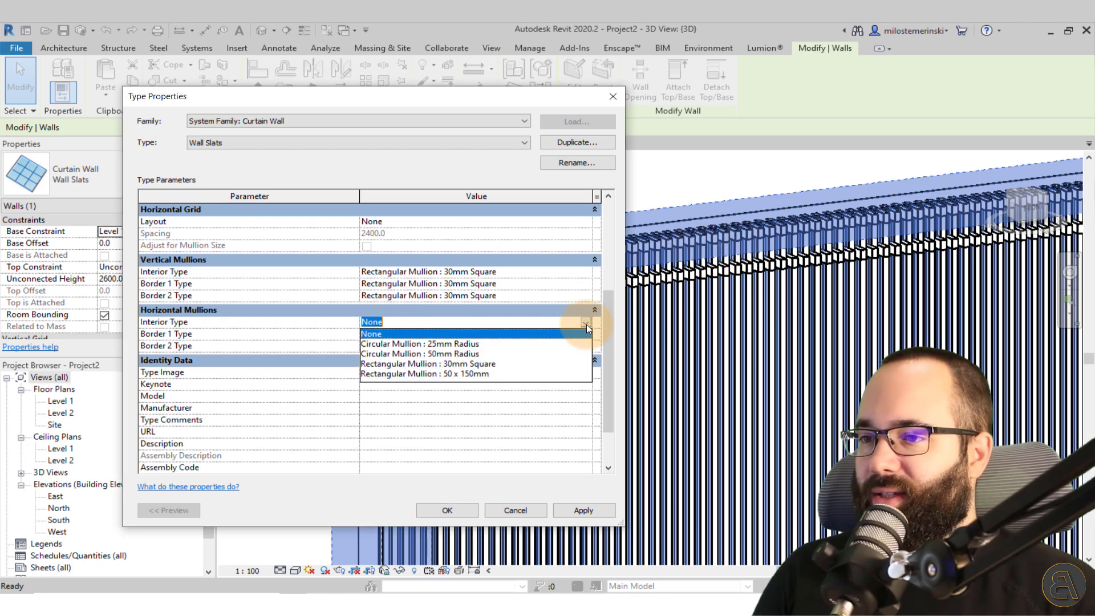
click(478, 363)
click(574, 512)
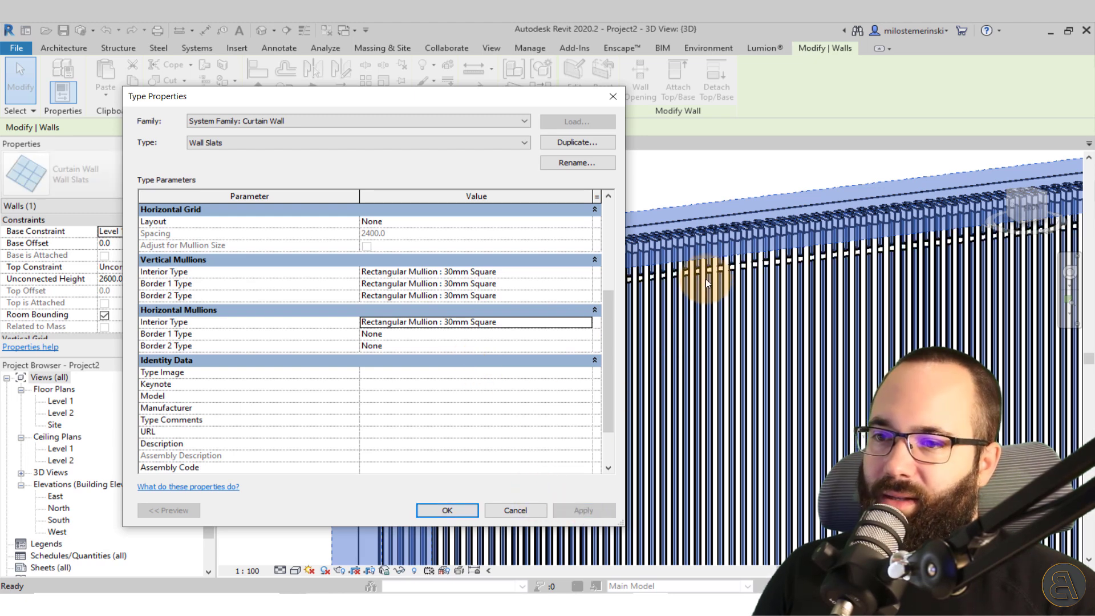
- Set horizontal interior mullions back to None and delete the leftover horizontal mullions
click(586, 324)
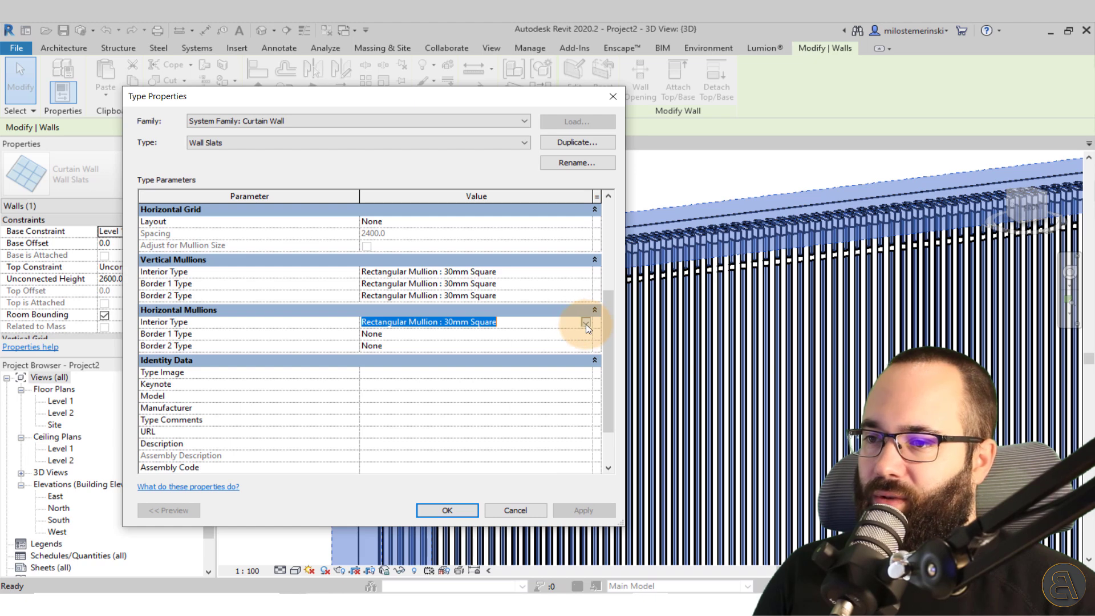
click(586, 323)
click(371, 335)
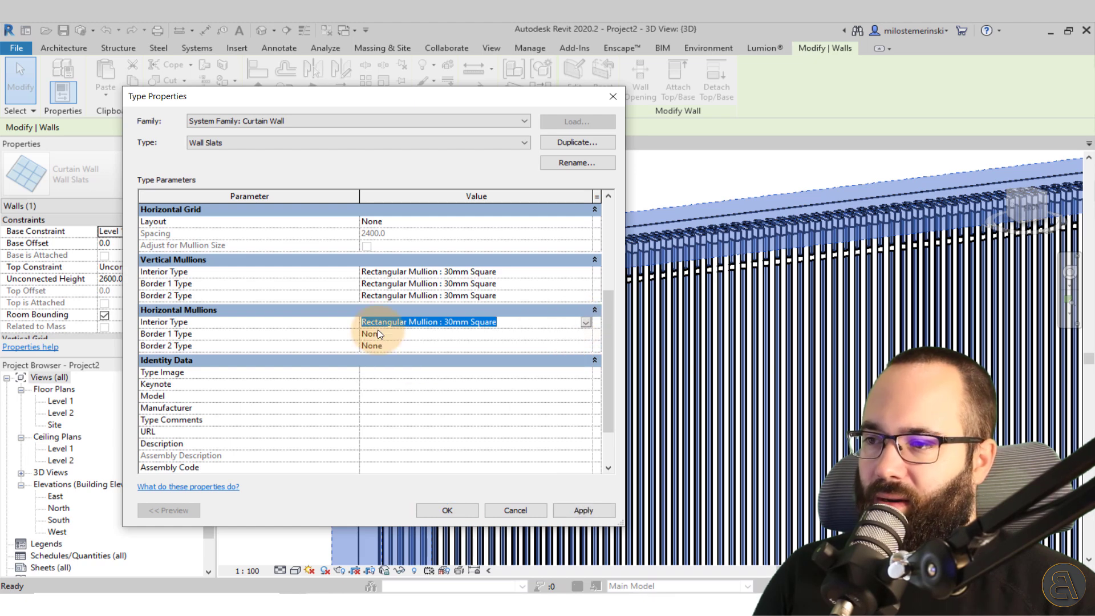
click(582, 509)
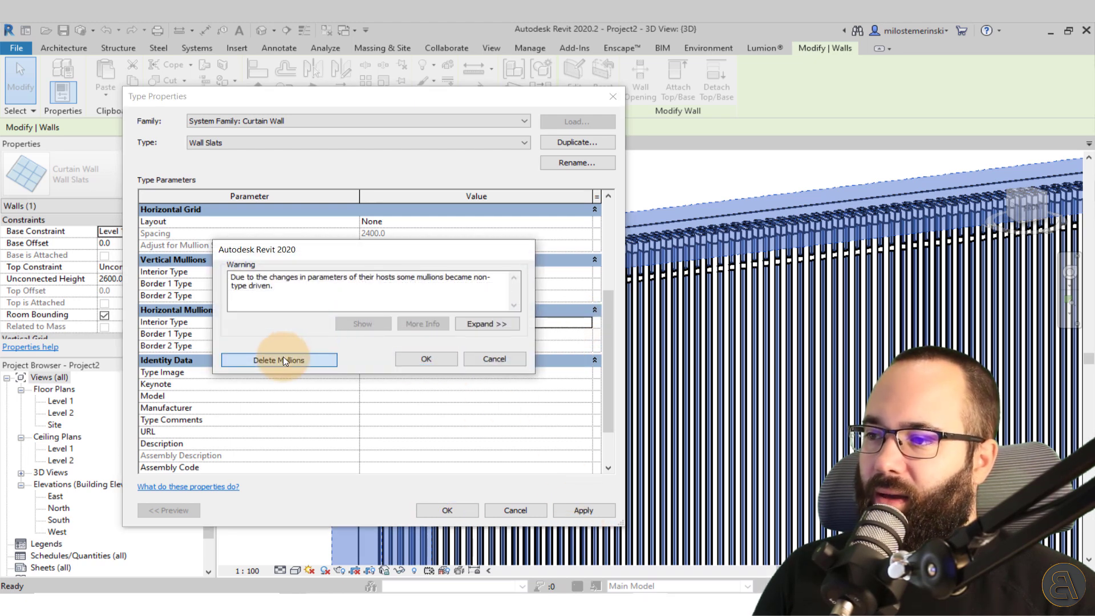
click(283, 358)
- Set the horizontal first border mullion to None and delete the orphaned mullions
click(586, 334)
click(586, 334)
scroll(501, 378, down, 1)
scroll(499, 377, up, 1)
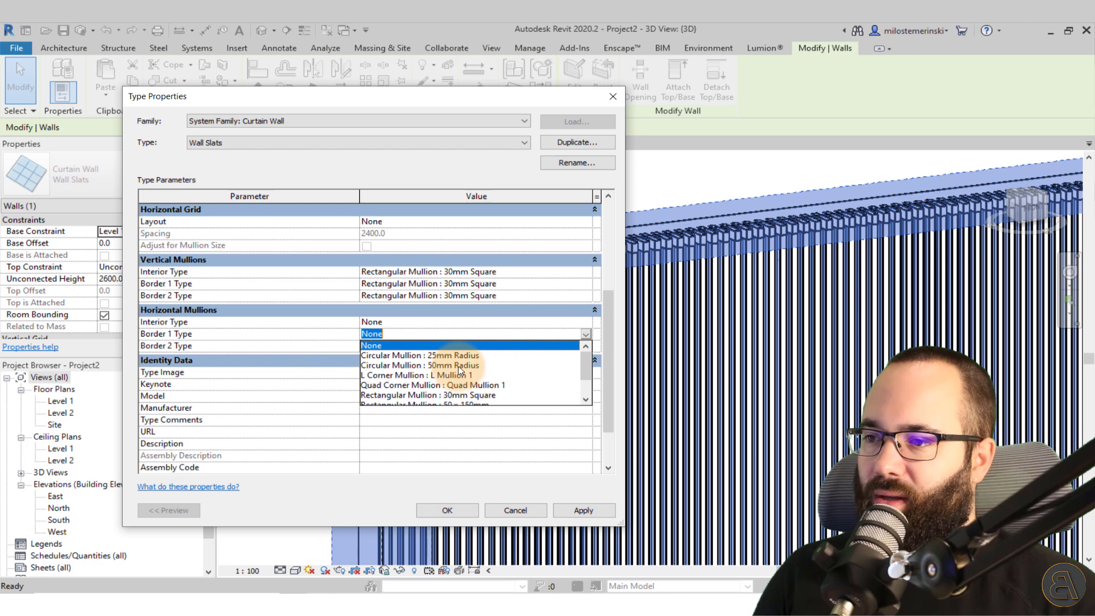
scroll(457, 365, down, 1)
click(474, 366)
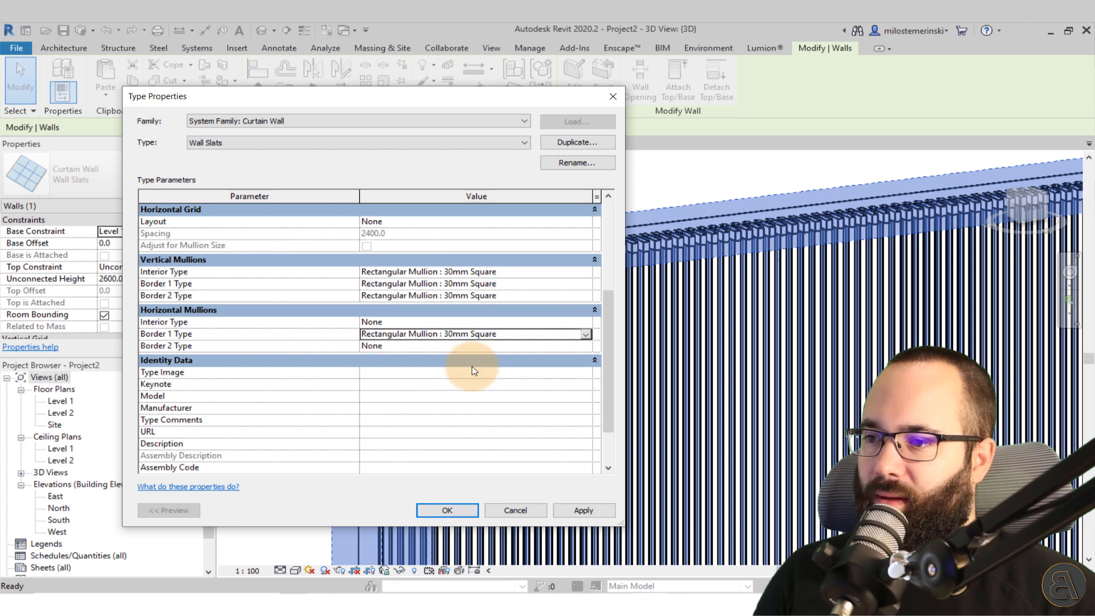
click(573, 515)
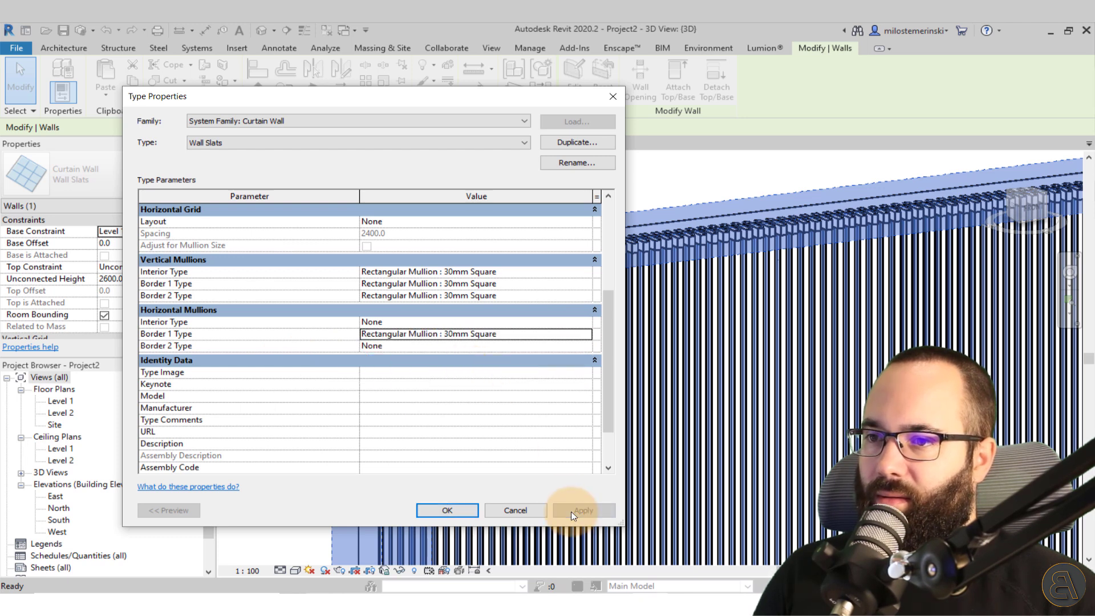
click(586, 334)
click(512, 345)
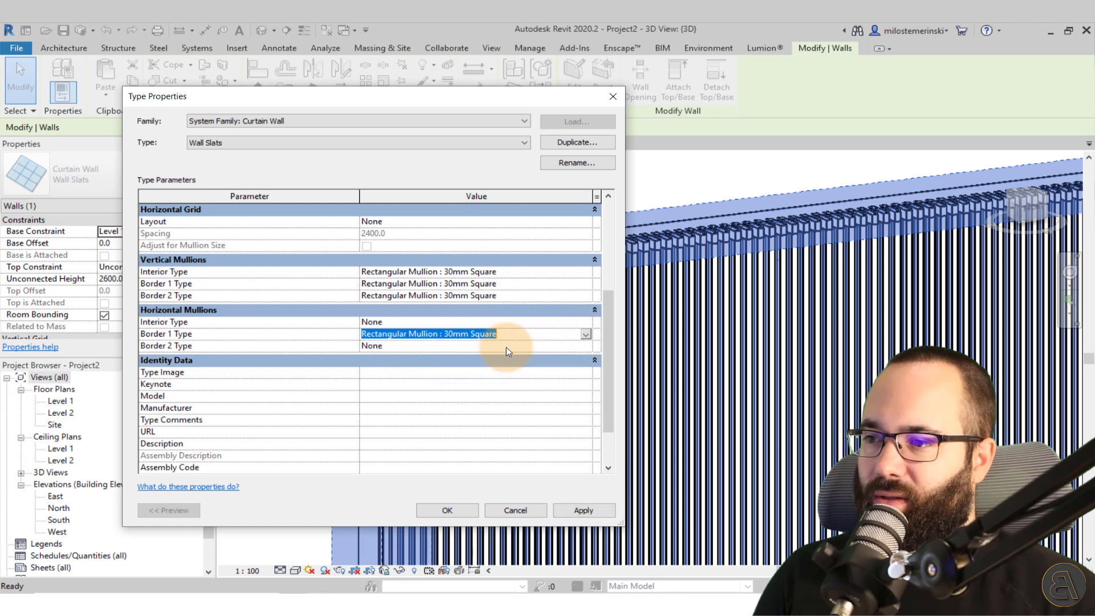
click(583, 510)
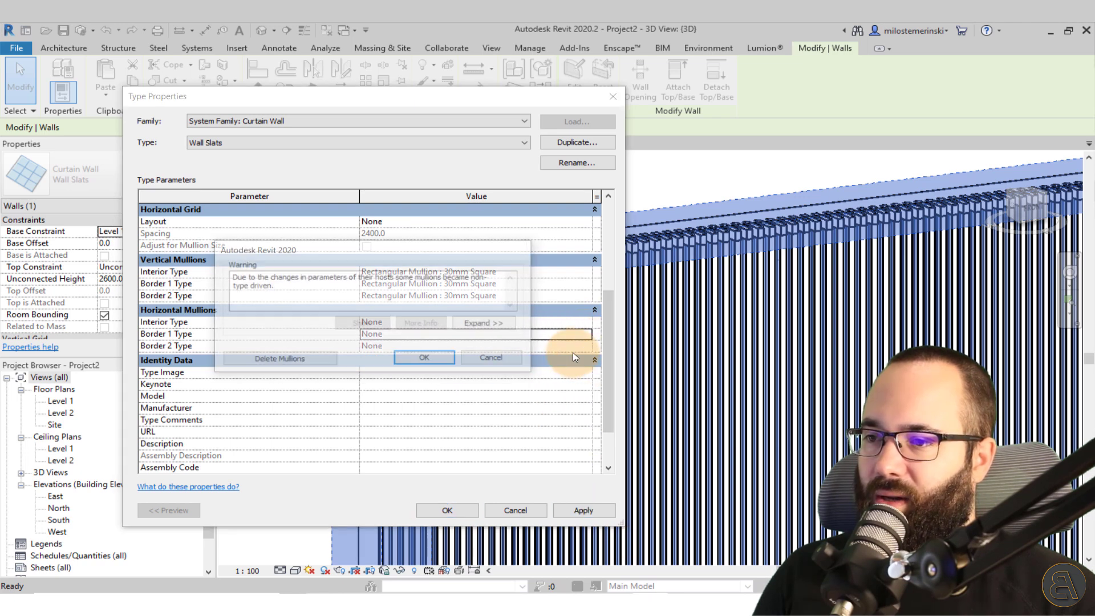
click(331, 360)
- Set the horizontal second border mullion to None, apply, and dismiss the warning
click(584, 343)
click(586, 346)
scroll(507, 386, down, 2)
click(490, 387)
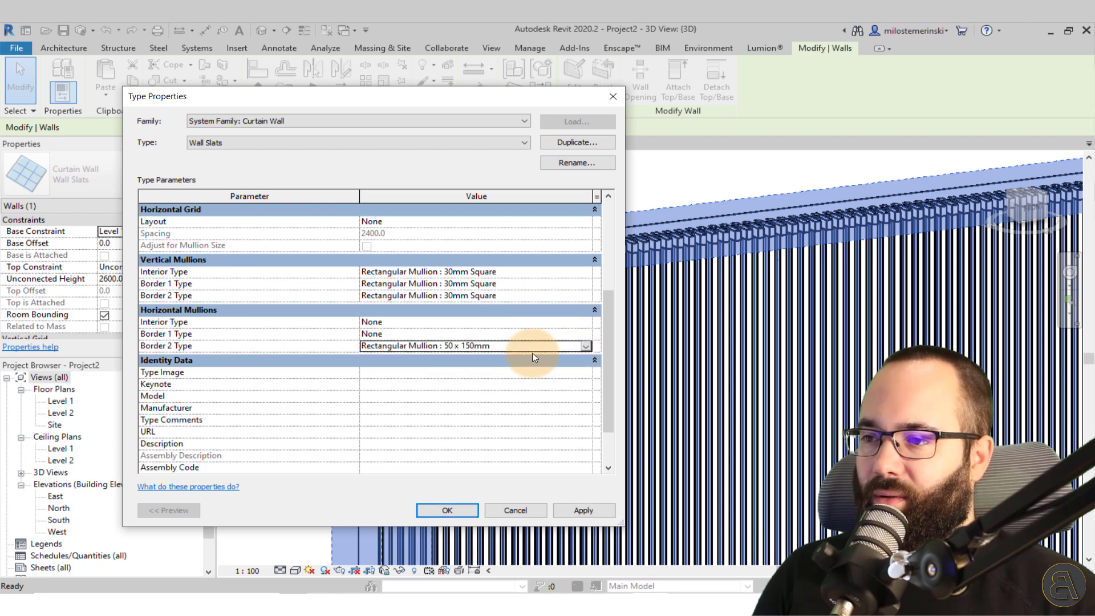
click(586, 346)
click(434, 400)
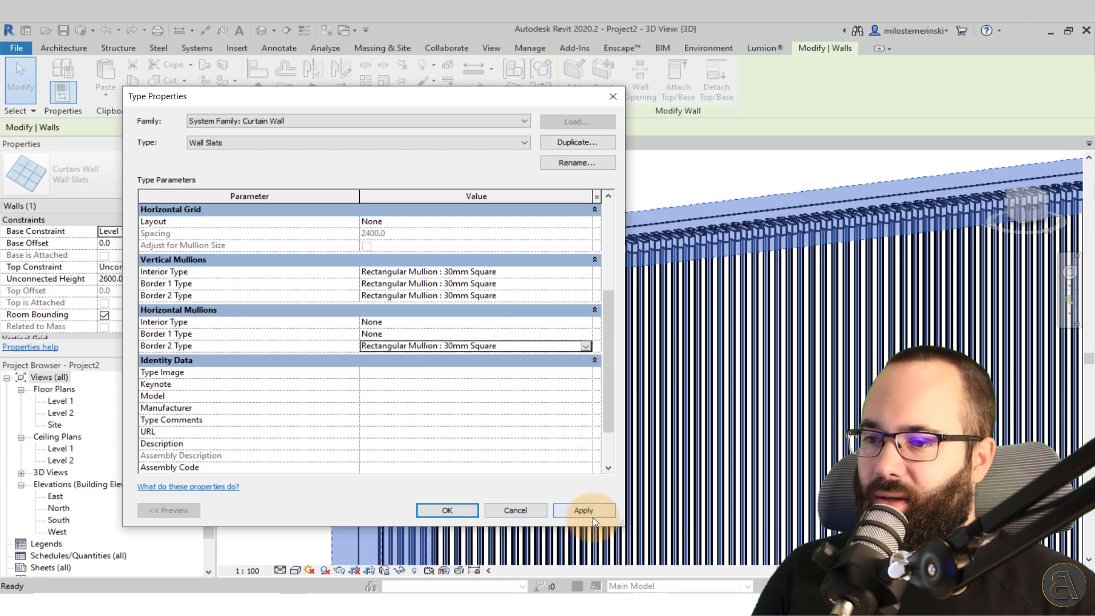
key(Return)
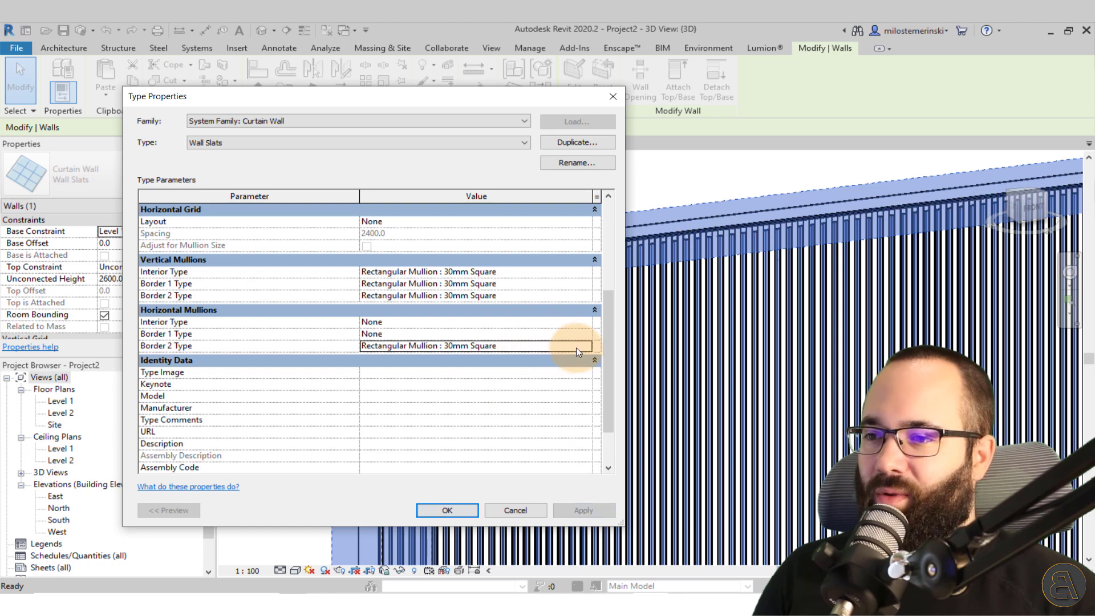
click(580, 349)
click(433, 353)
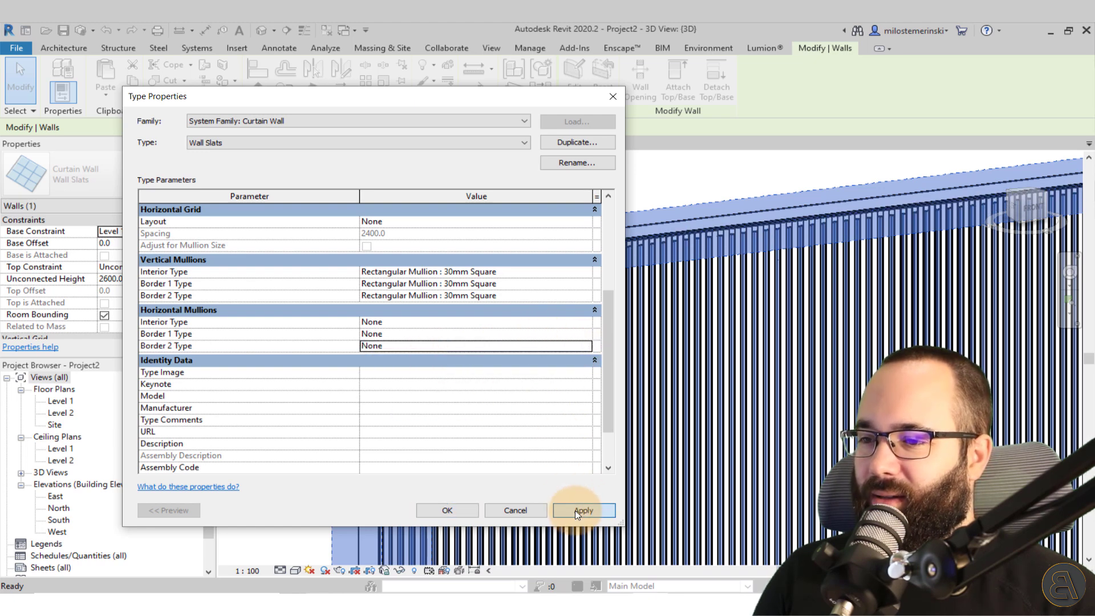
click(577, 513)
click(287, 358)
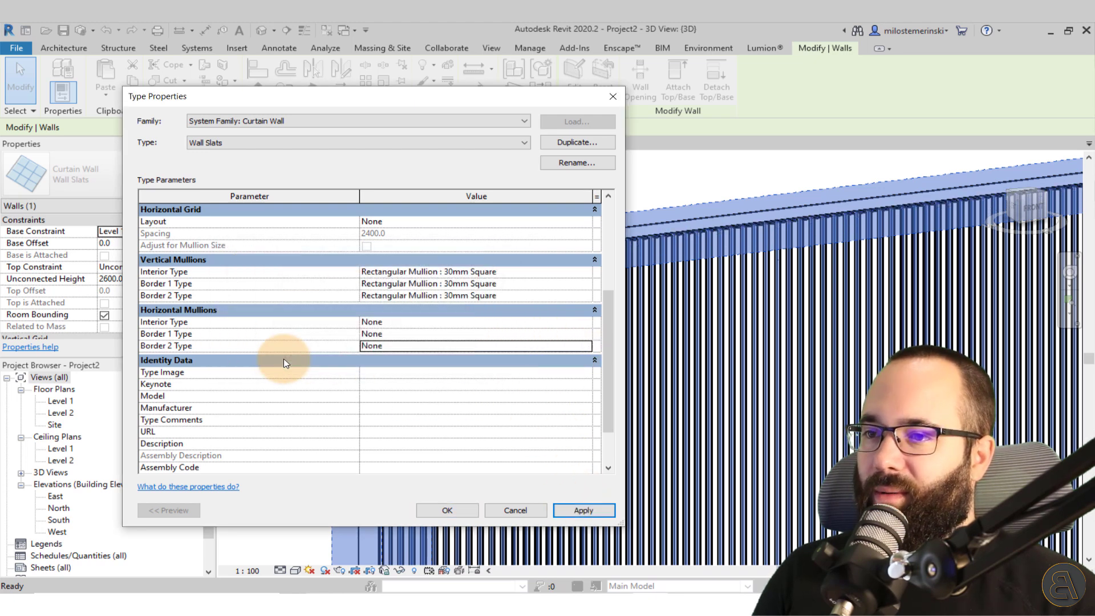
click(440, 509)
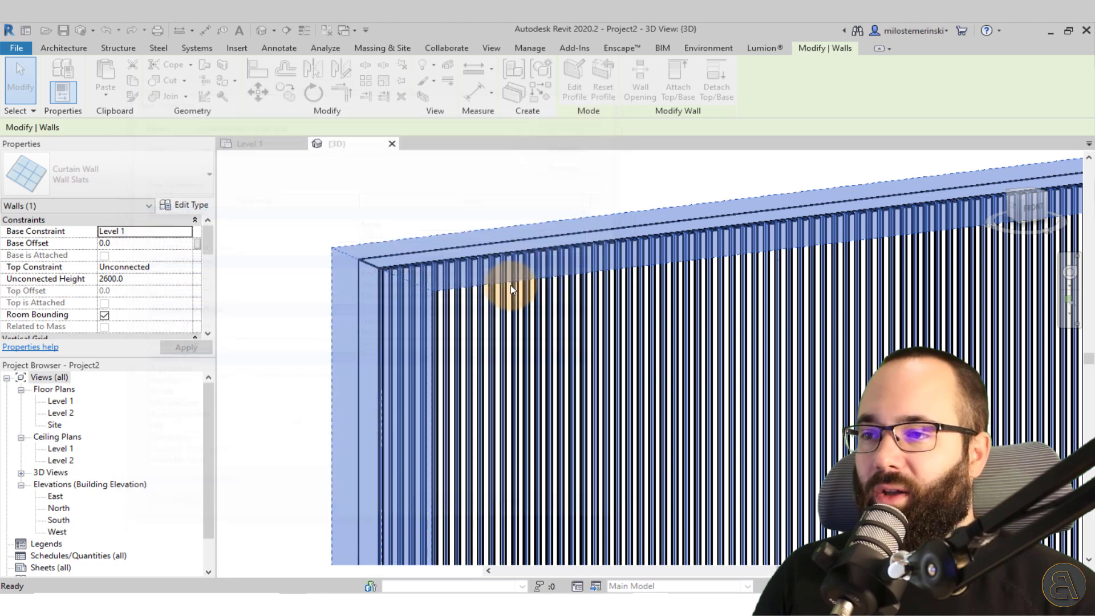
click(350, 184)
scroll(430, 200, down, 3)
shift+middle_drag(429, 200, 572, 350)
scroll(398, 244, up, 5)
shift+middle_drag(435, 214, 403, 252)
scroll(402, 252, down, 2)
click(429, 237)
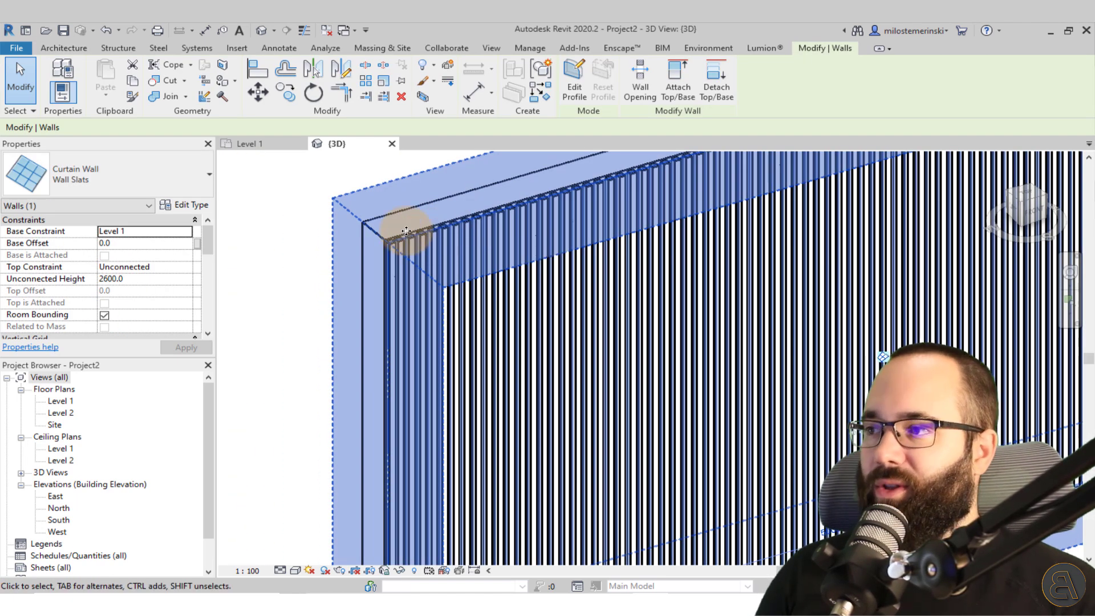
scroll(415, 232, down, 3)
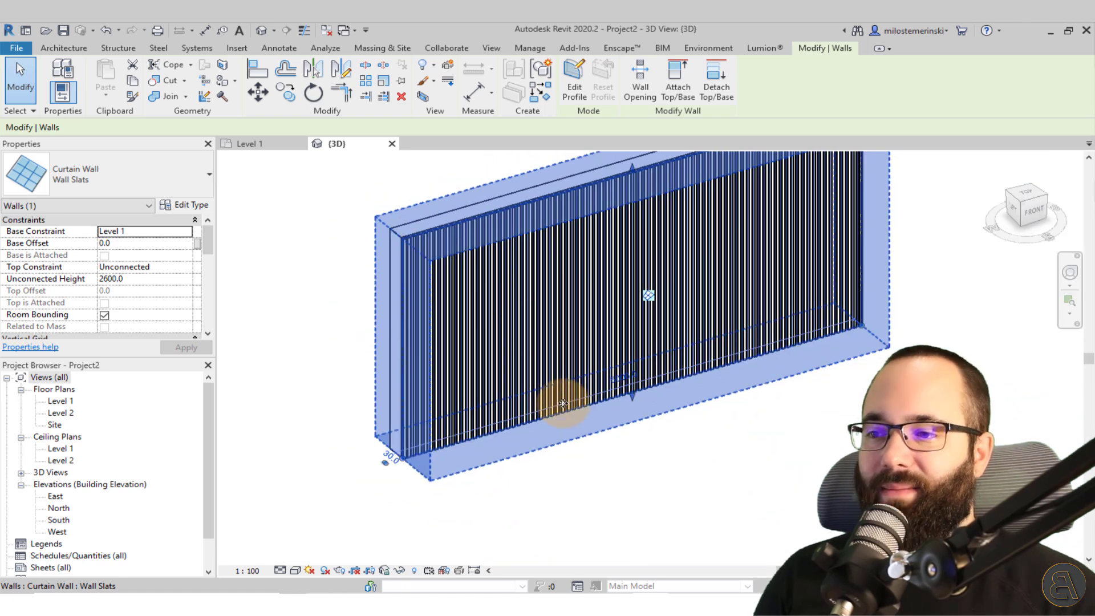
click(595, 463)
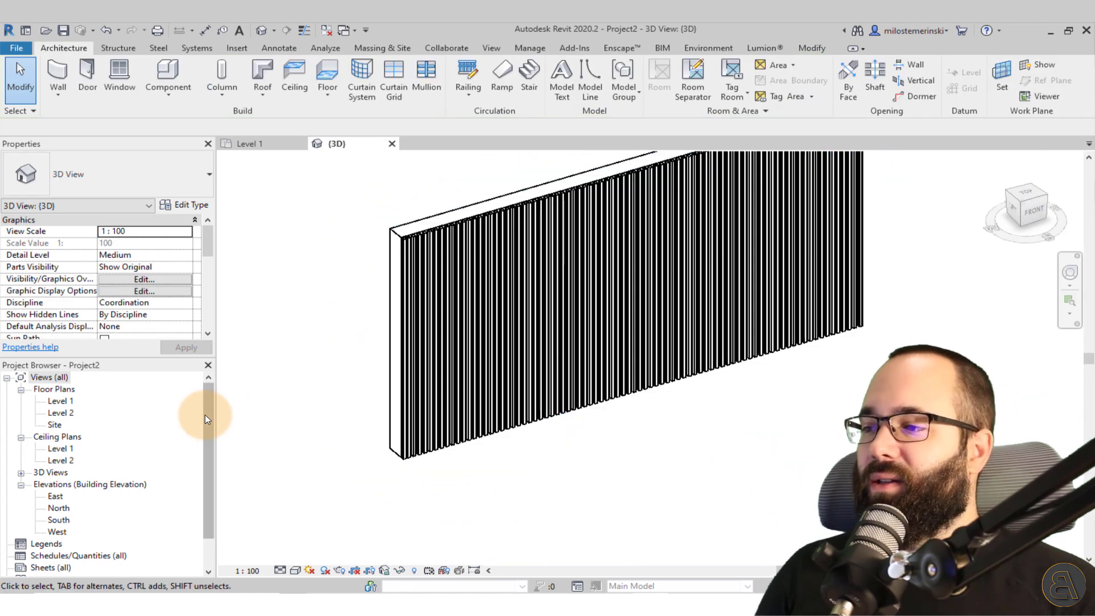
- In the Project Browser, expand Families > Curtain Wall Mullions > Rectangular Mullion and select 30mm Square
drag(207, 419, 209, 516)
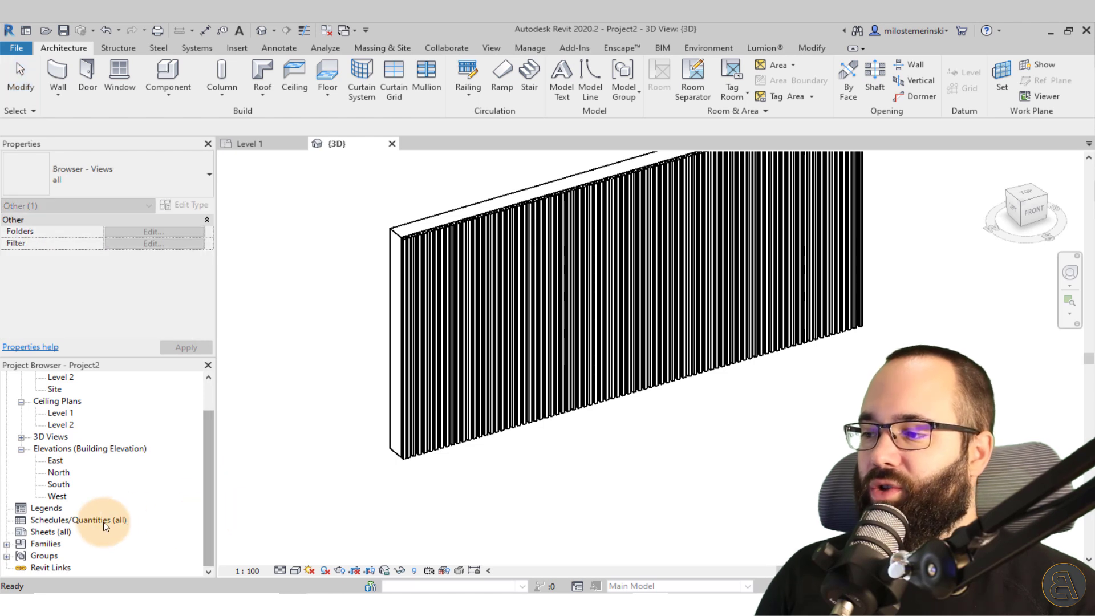
click(7, 544)
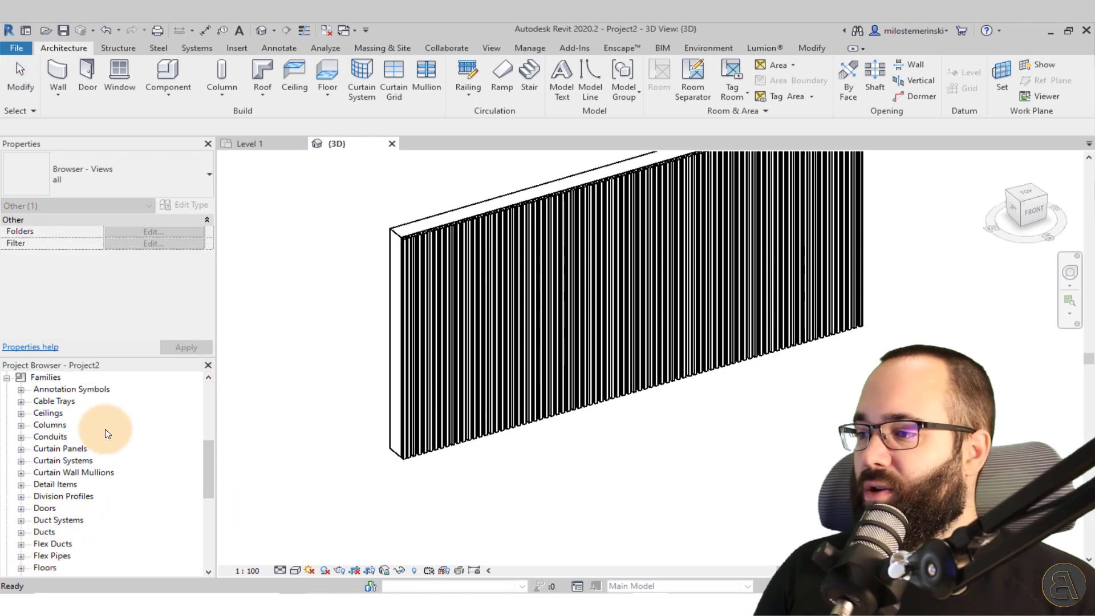
scroll(108, 431, down, 1)
click(83, 449)
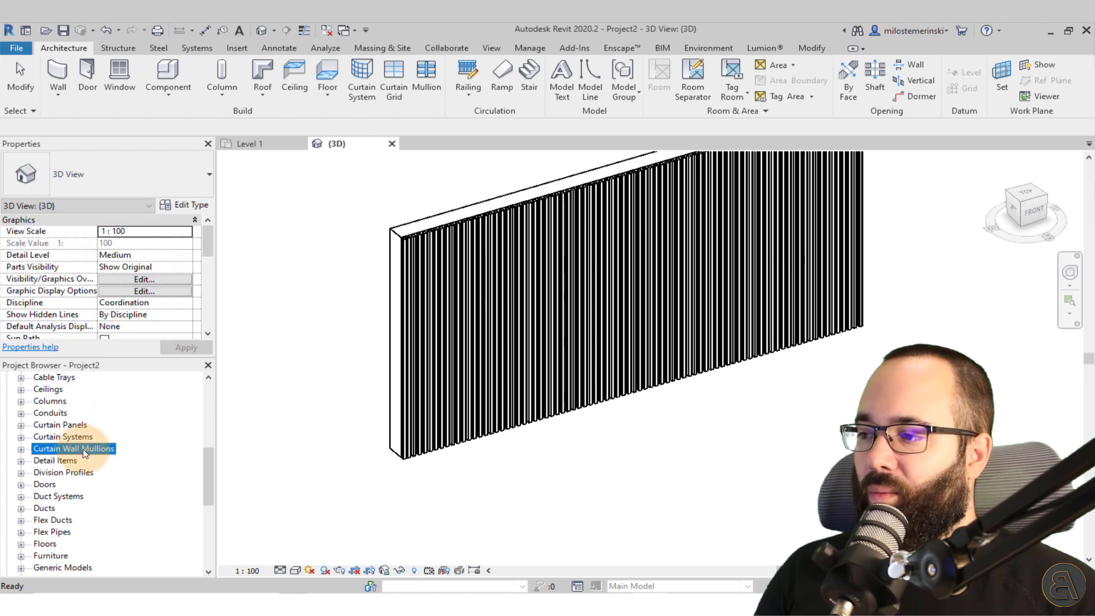
click(21, 450)
scroll(141, 431, down, 2)
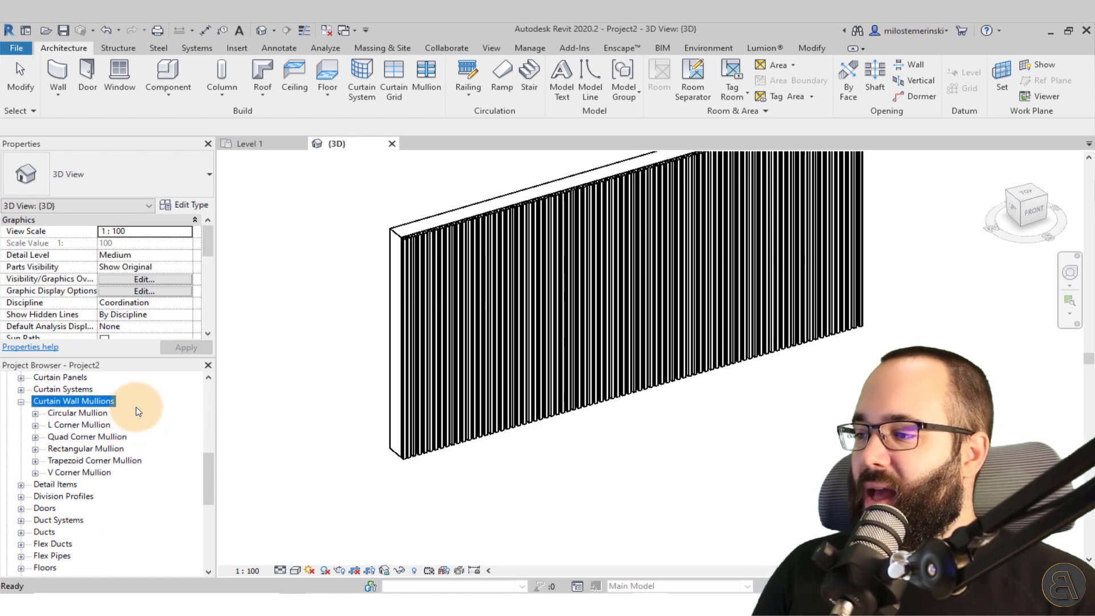
click(79, 450)
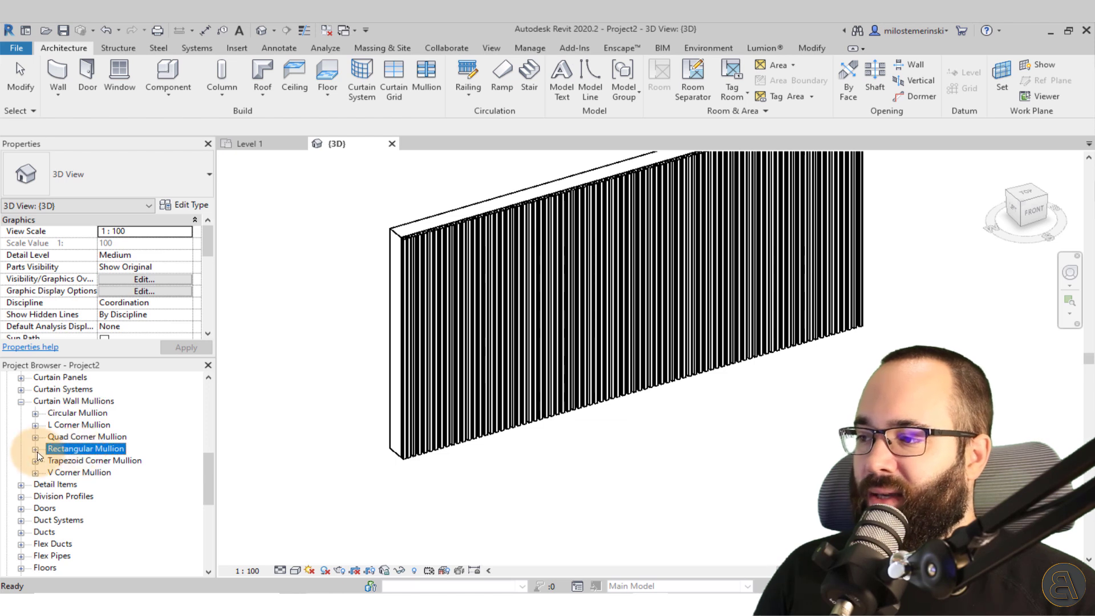
click(34, 450)
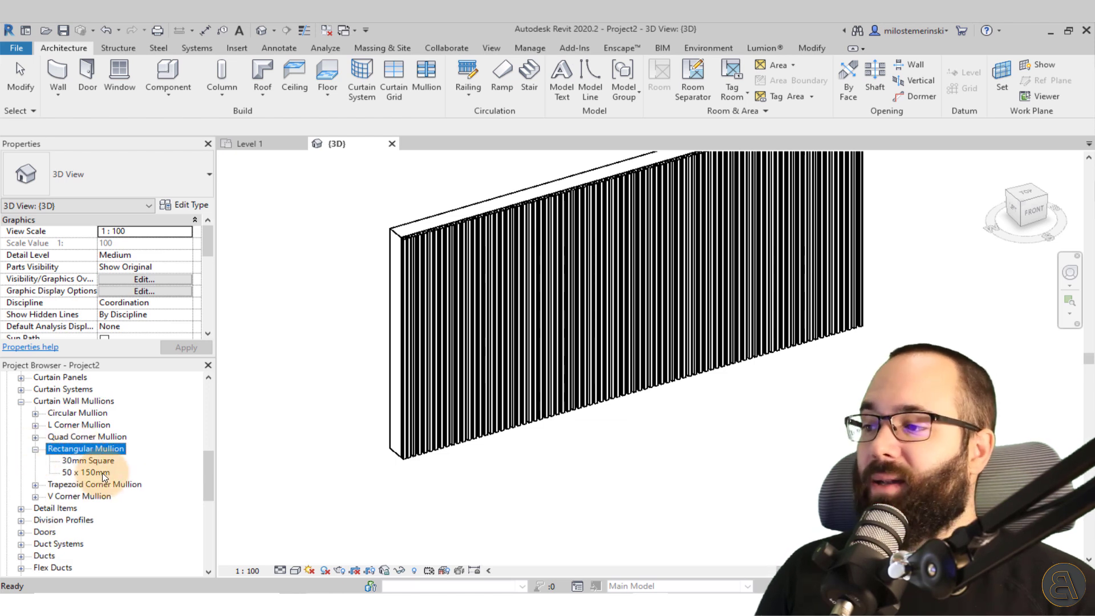
click(91, 461)
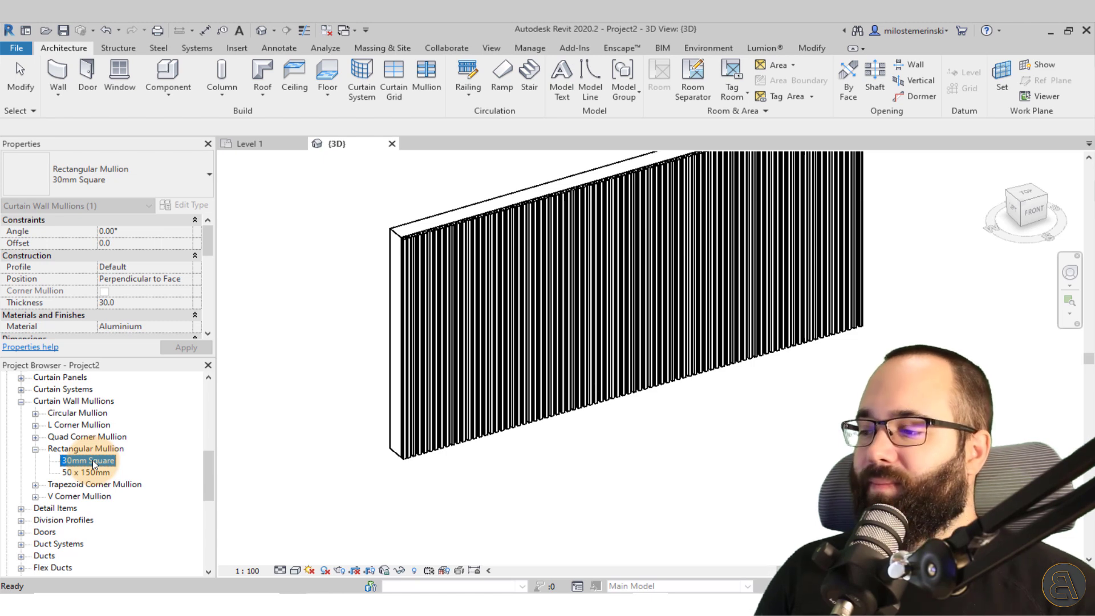
- Give the 30mm Square mullion type Birch material from the library and a 30 offset
double_click(94, 462)
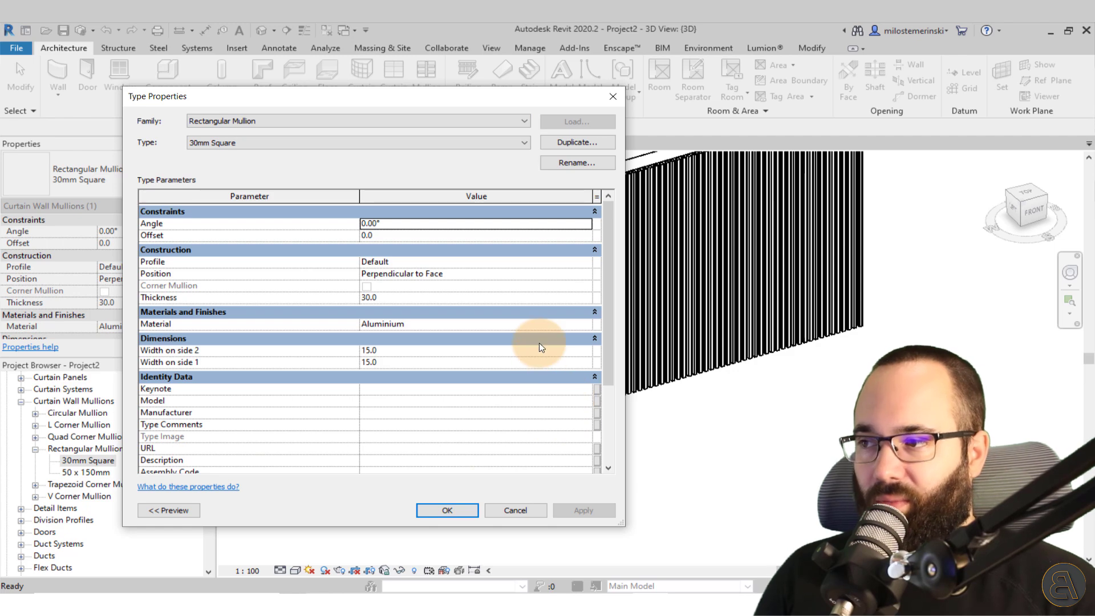
click(508, 327)
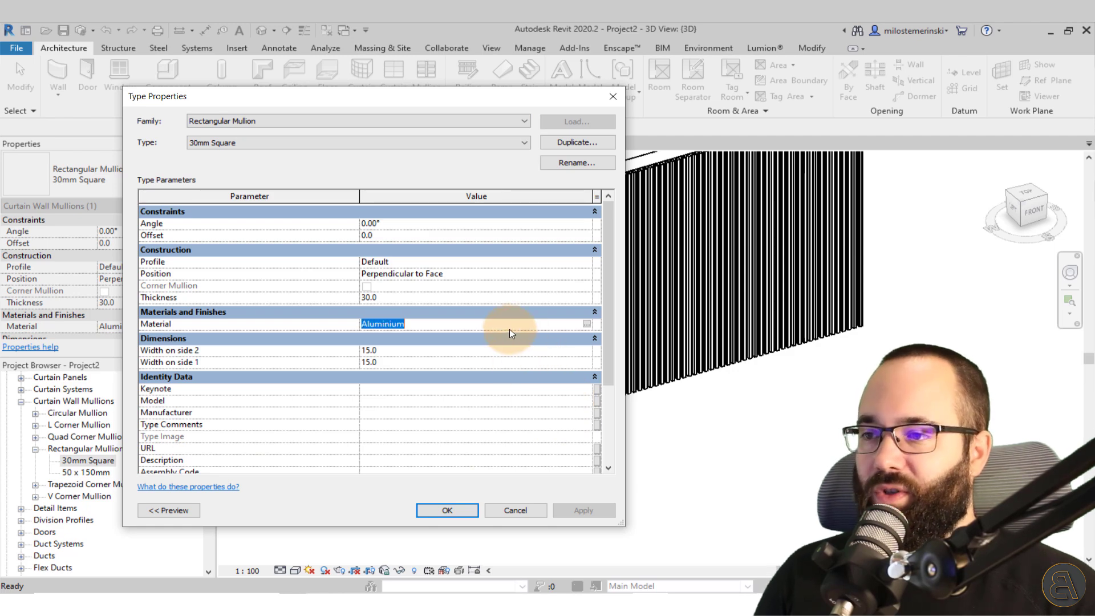
click(587, 324)
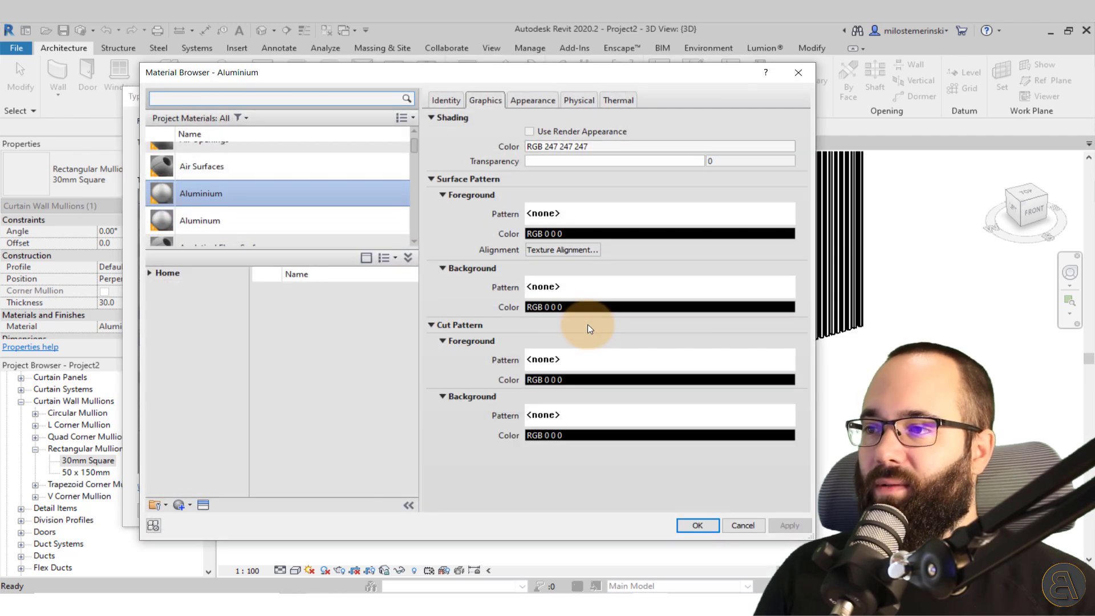
click(282, 98)
text(wood)
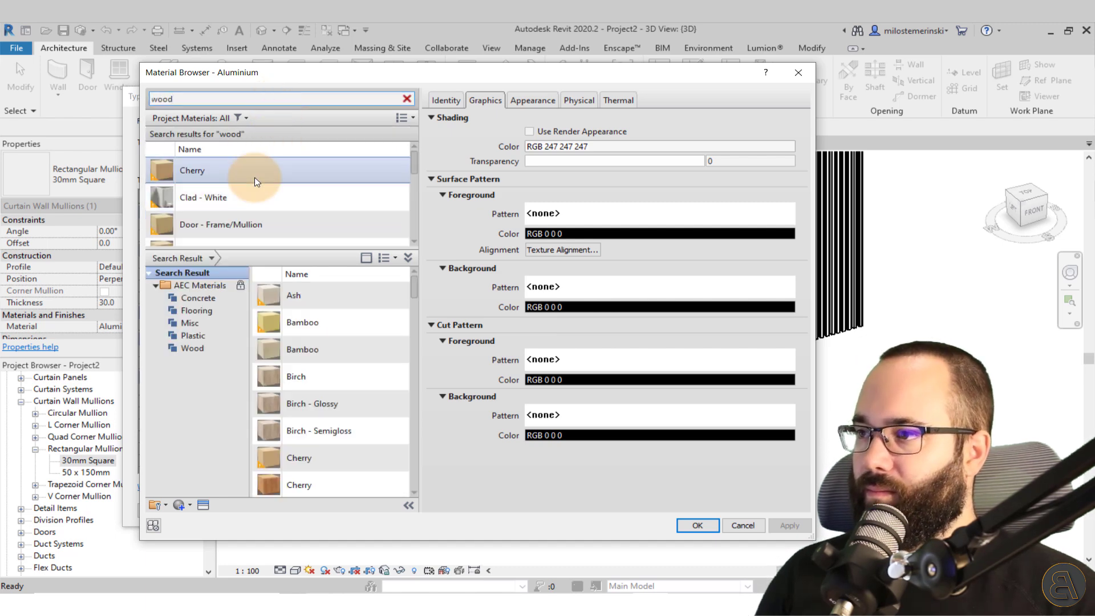
scroll(259, 187, down, 10)
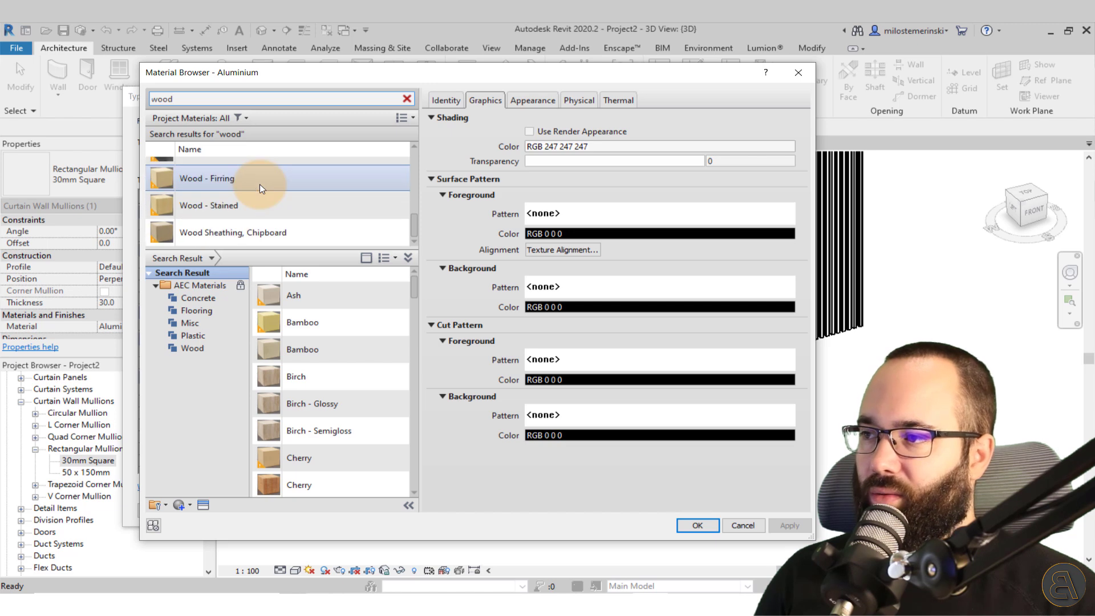
click(382, 375)
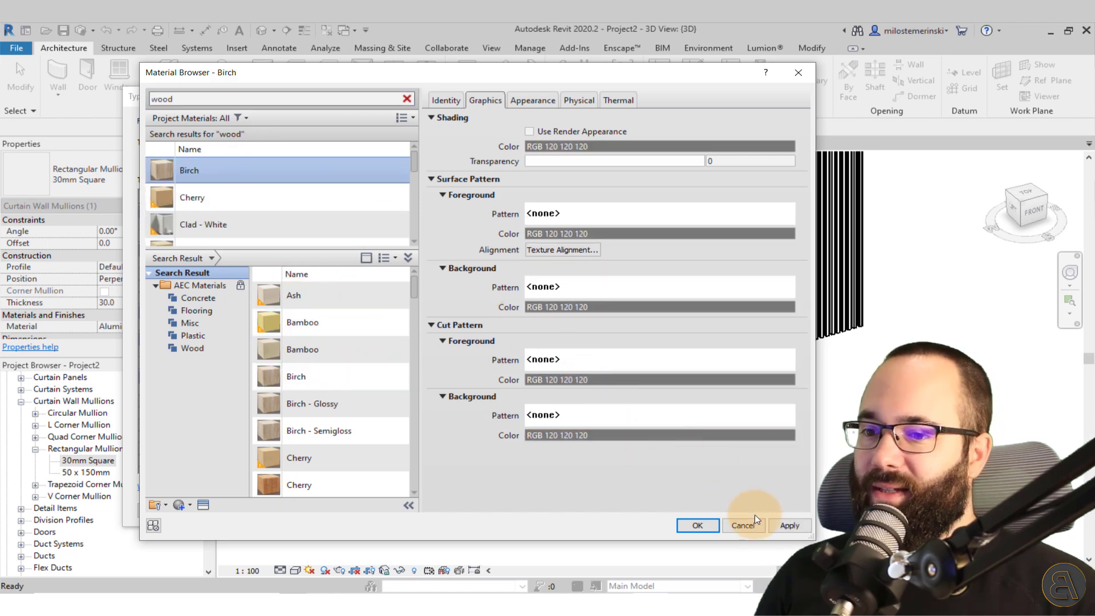
click(698, 528)
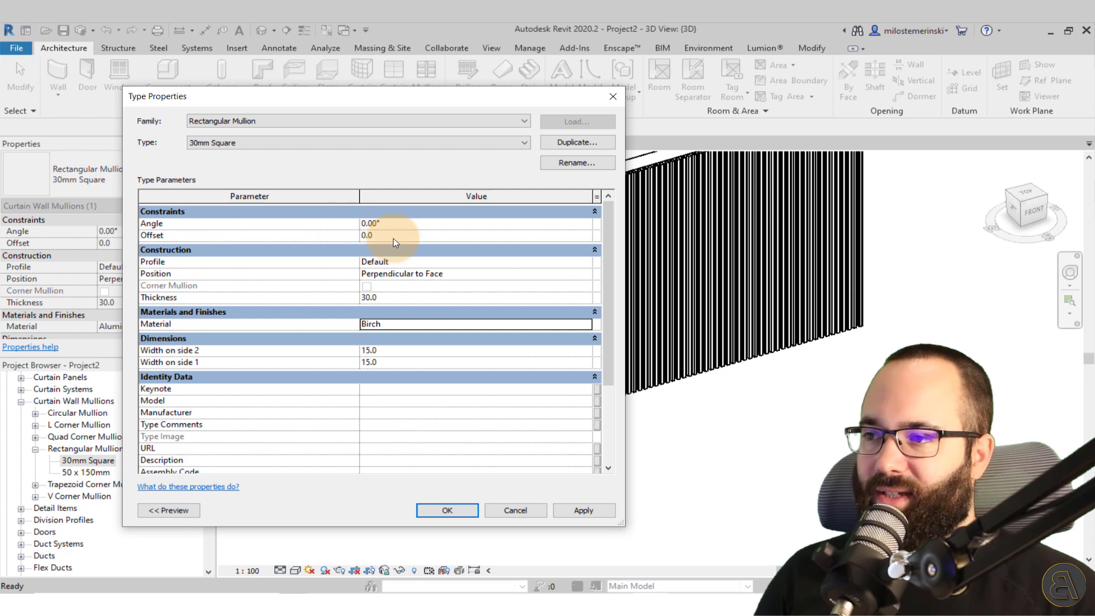
click(379, 238)
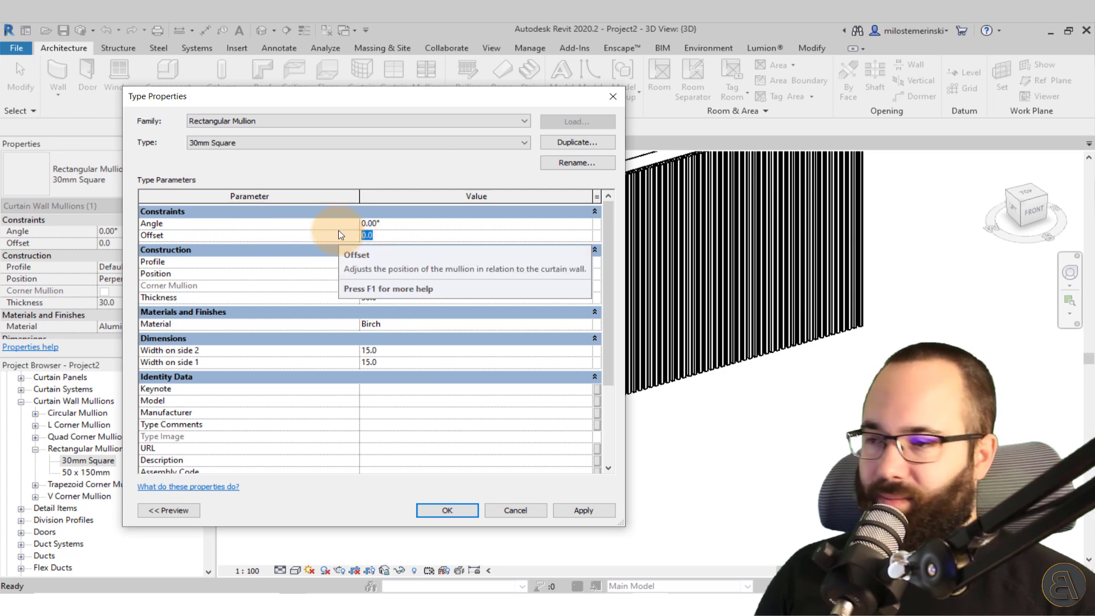
click(577, 512)
- Switch to the Level 1 floor plan and turn on Thin Lines
click(463, 508)
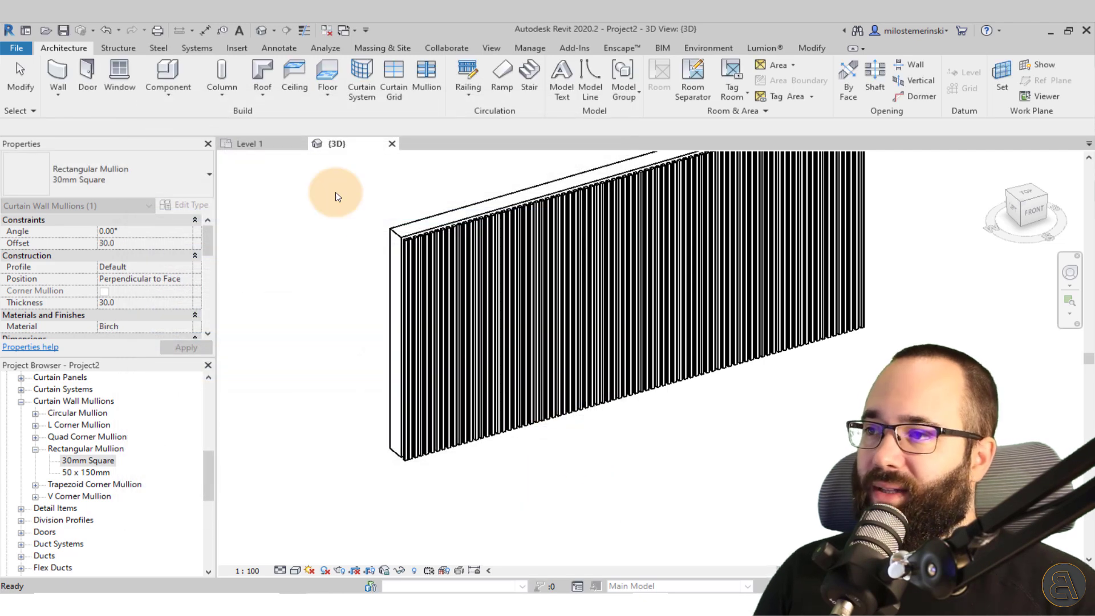
click(257, 143)
scroll(460, 342, up, 4)
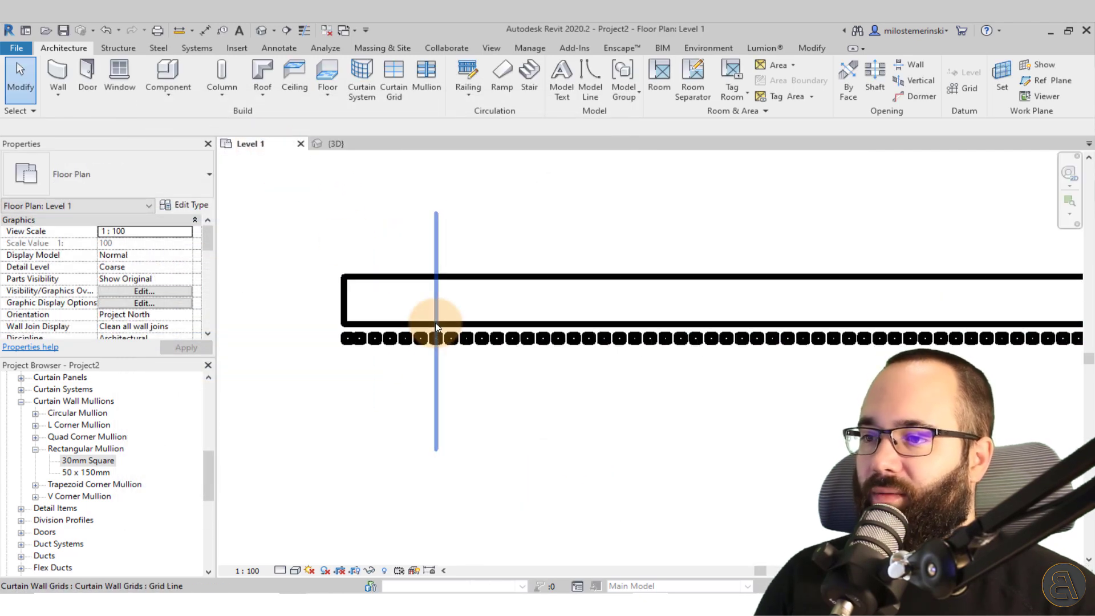
scroll(390, 334, up, 3)
click(341, 355)
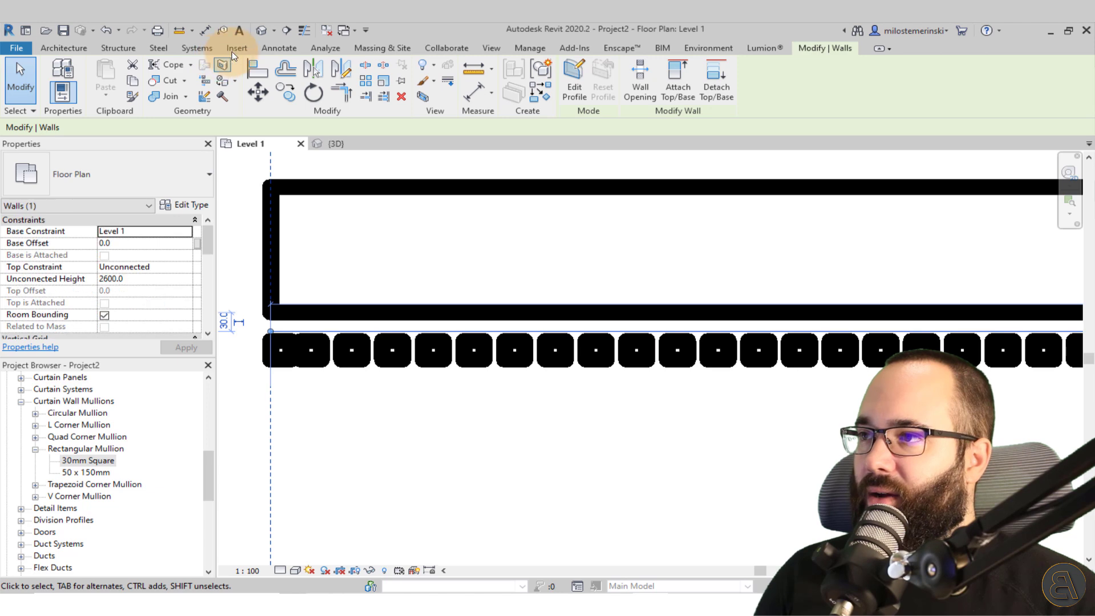
click(304, 30)
key(Escape)
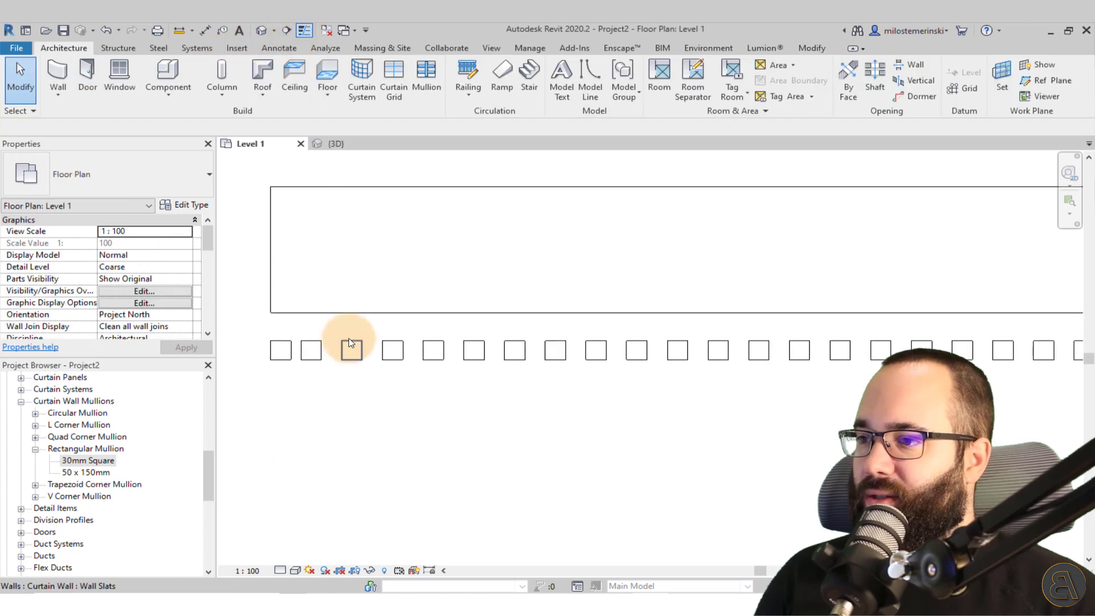
- Select the curtain wall and a mullion to check the slats' offset from the wall line
click(342, 341)
click(317, 333)
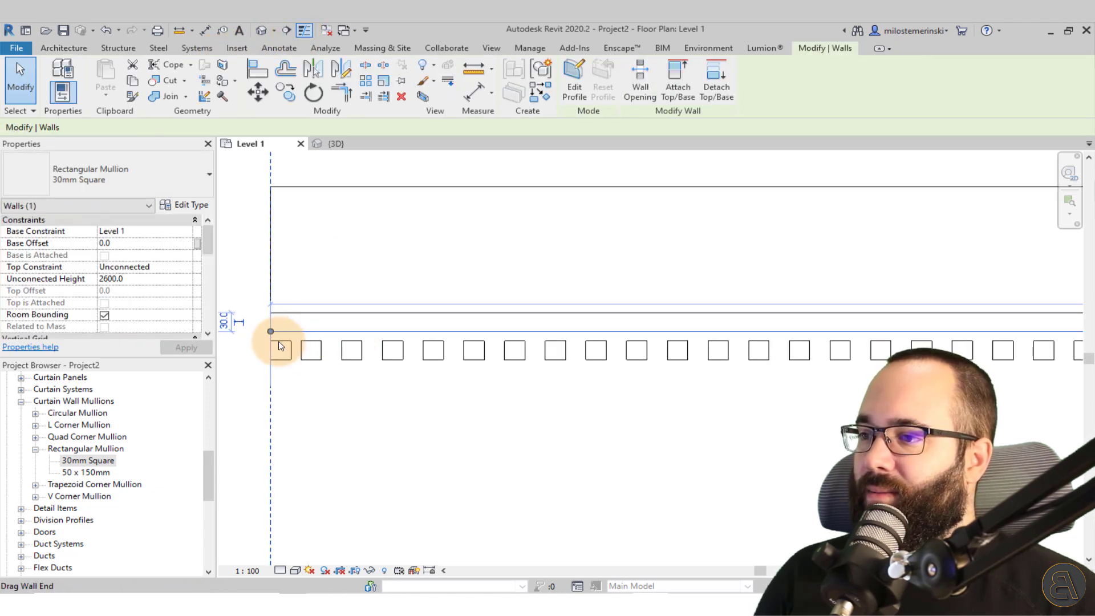
click(307, 376)
click(310, 330)
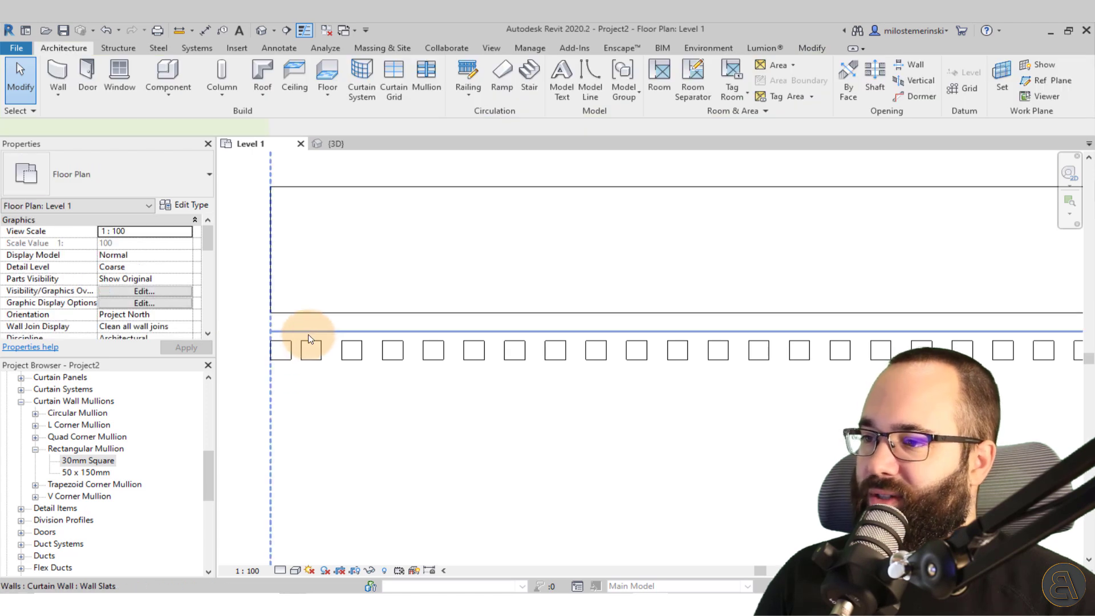
scroll(328, 336, up, 2)
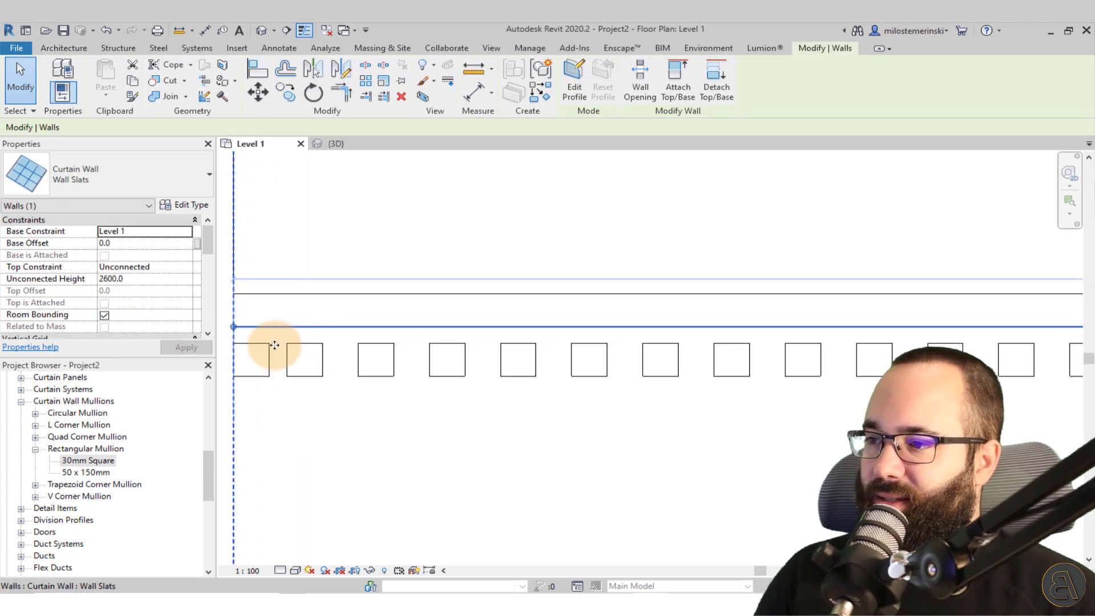
scroll(365, 337, up, 1)
scroll(345, 298, down, 4)
scroll(584, 327, down, 4)
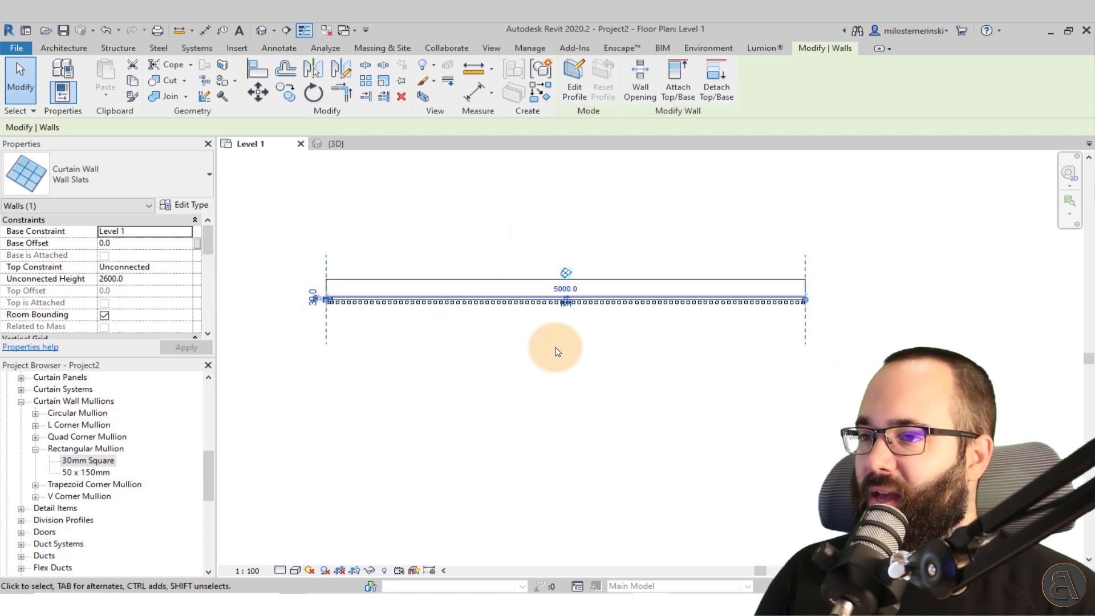
click(500, 225)
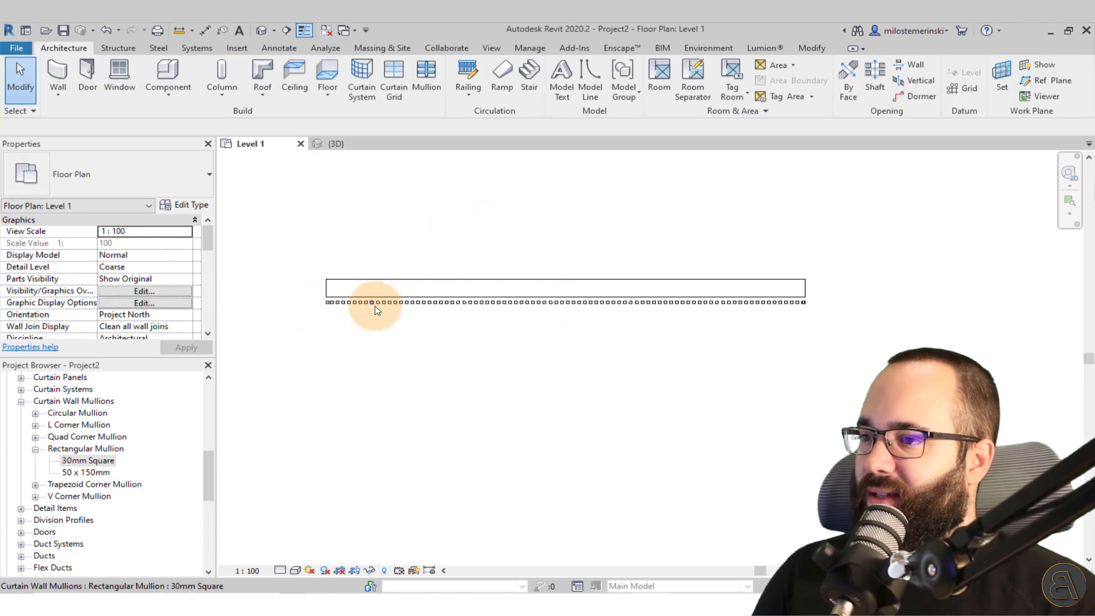
click(387, 297)
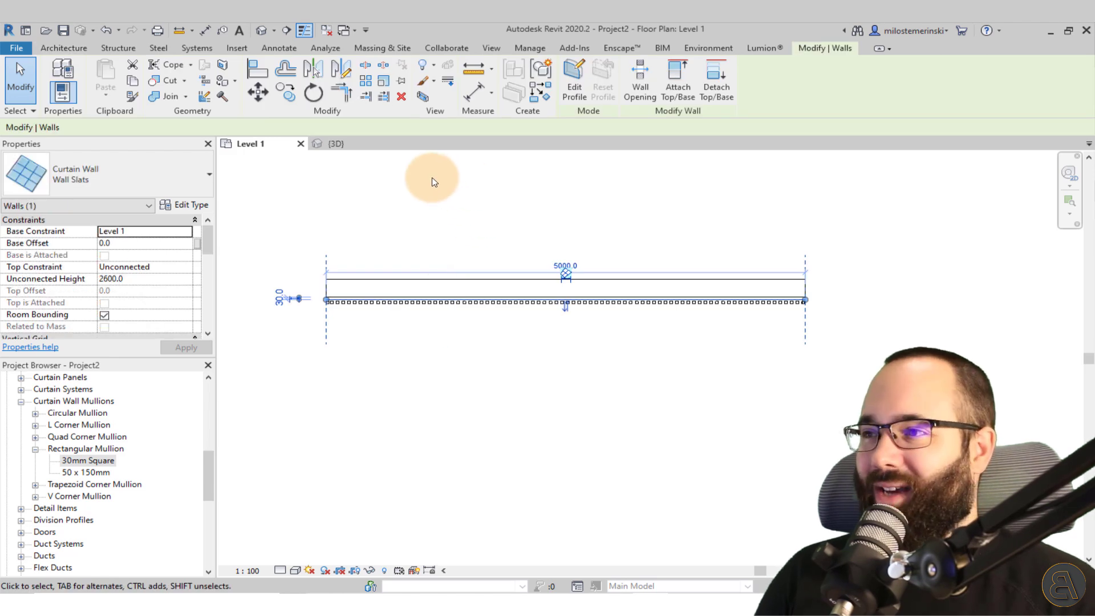
key(Escape)
- Start a wall with WA and choose Basic Wall Generic - 200mm as its type
key(w)
key(a)
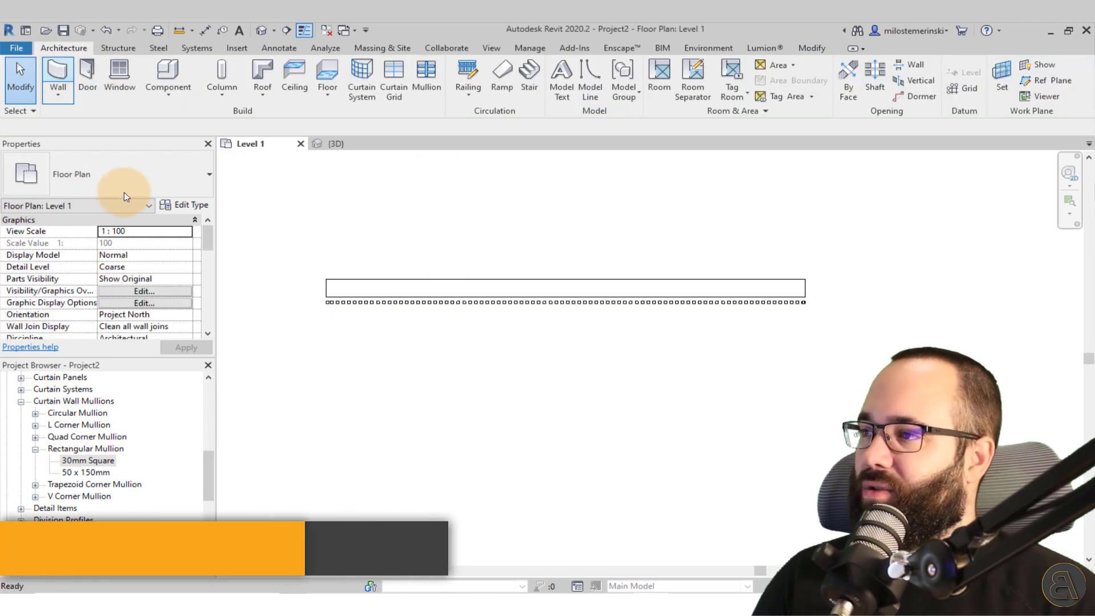
click(80, 183)
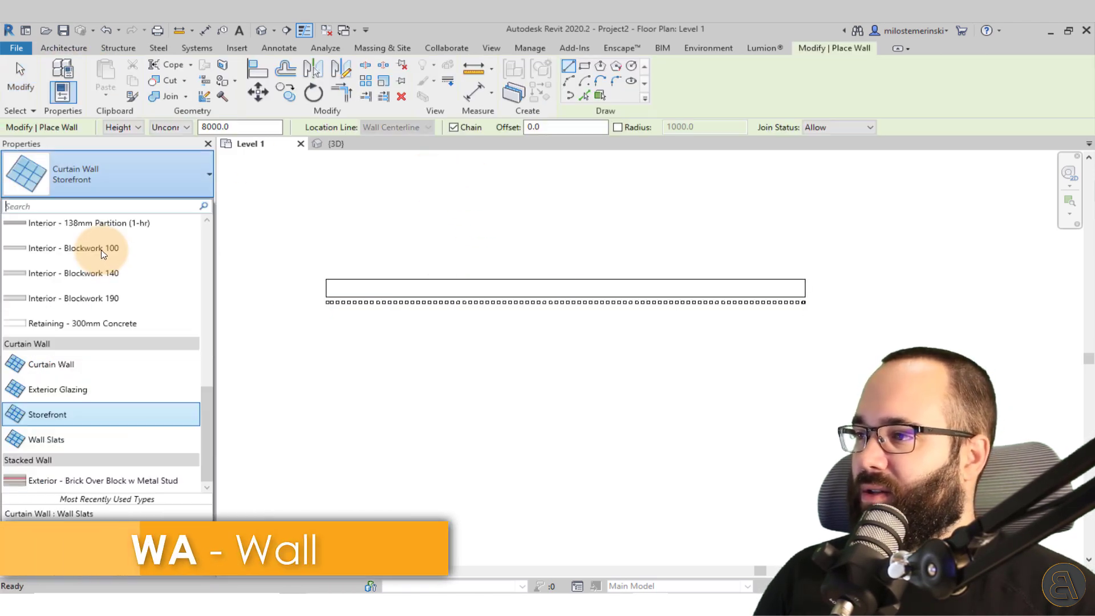
click(69, 242)
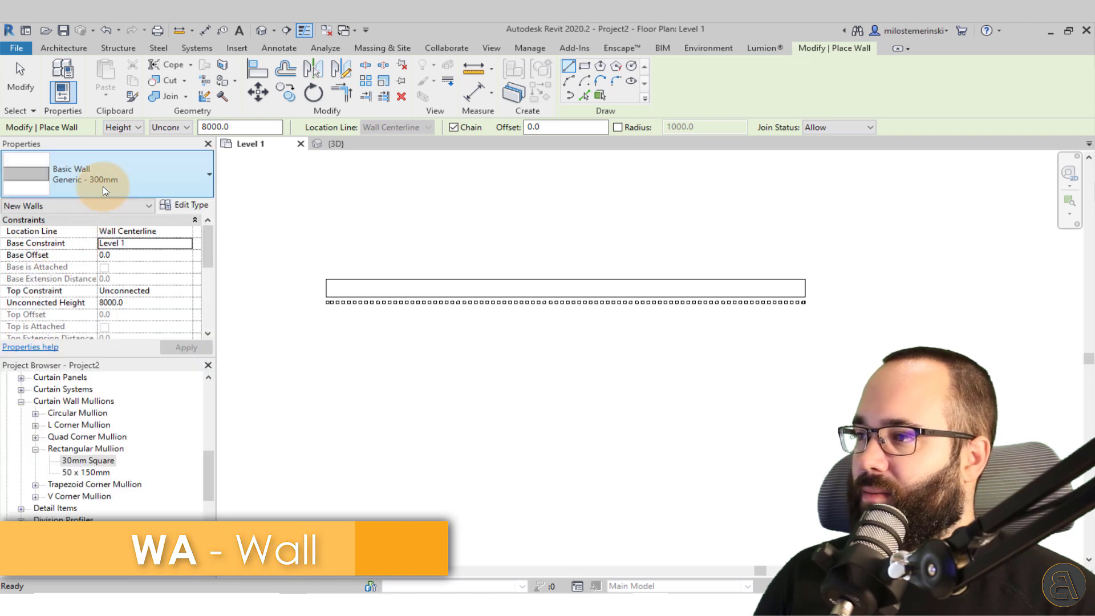
scroll(531, 256, down, 1)
middle_drag(530, 256, 470, 156)
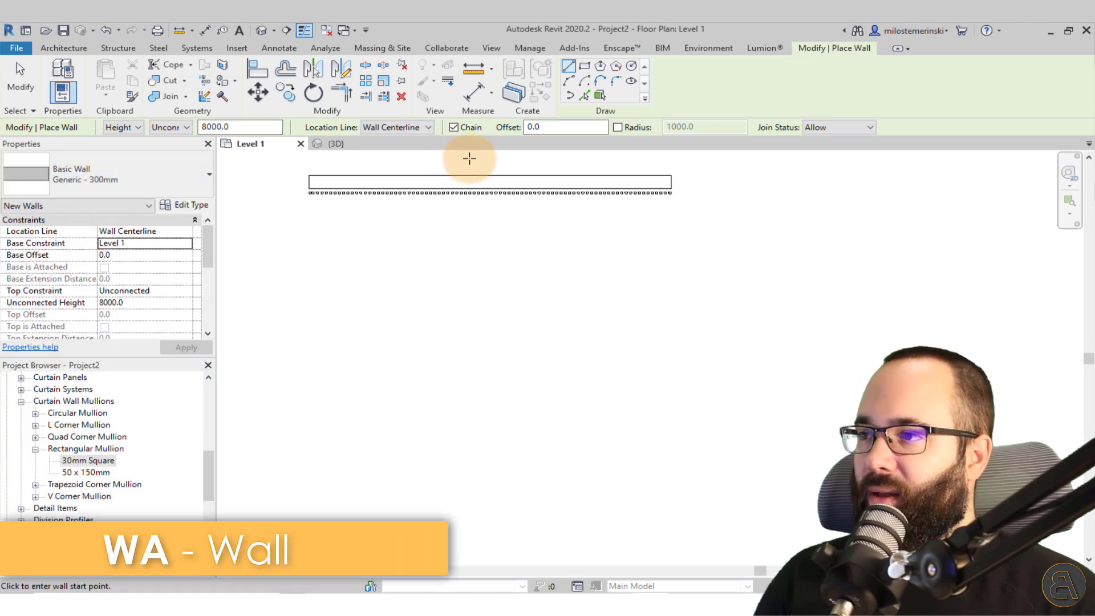
click(154, 173)
scroll(74, 269, up, 3)
click(91, 228)
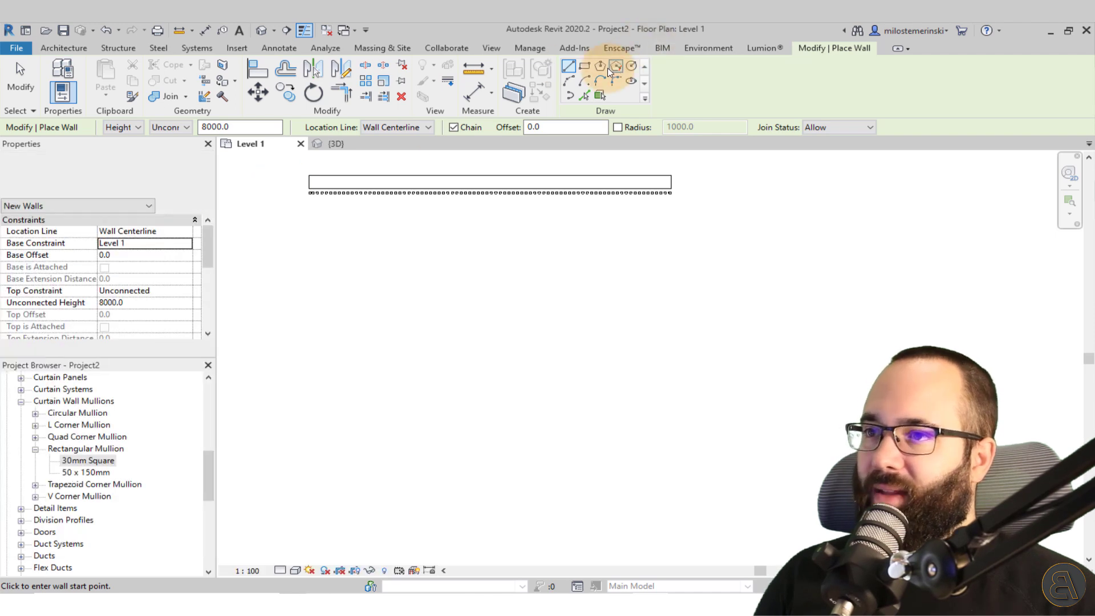
- Draw a Start-End-Radius arc wall below the straight slat wall
click(568, 80)
click(521, 287)
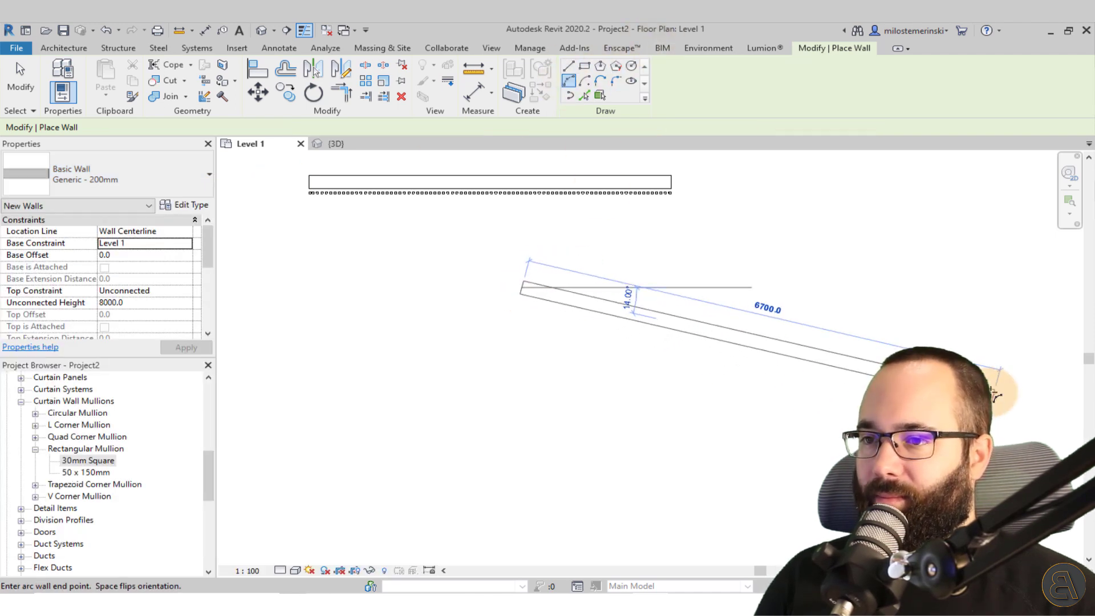
click(990, 393)
click(788, 404)
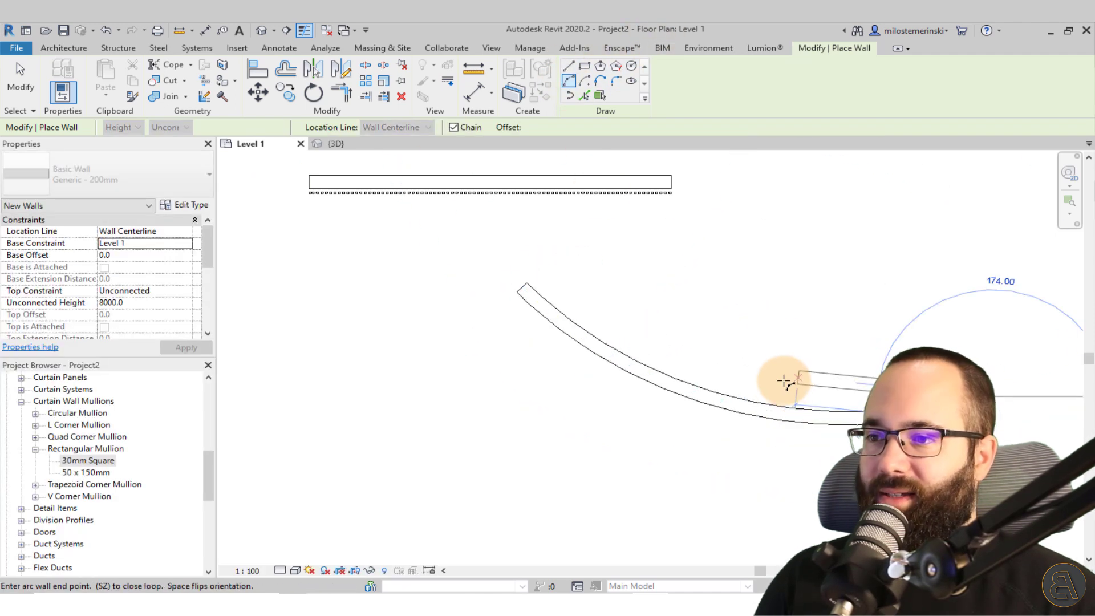
key(Escape)
key(Escape)
middle_drag(727, 368, 657, 367)
click(57, 74)
click(81, 182)
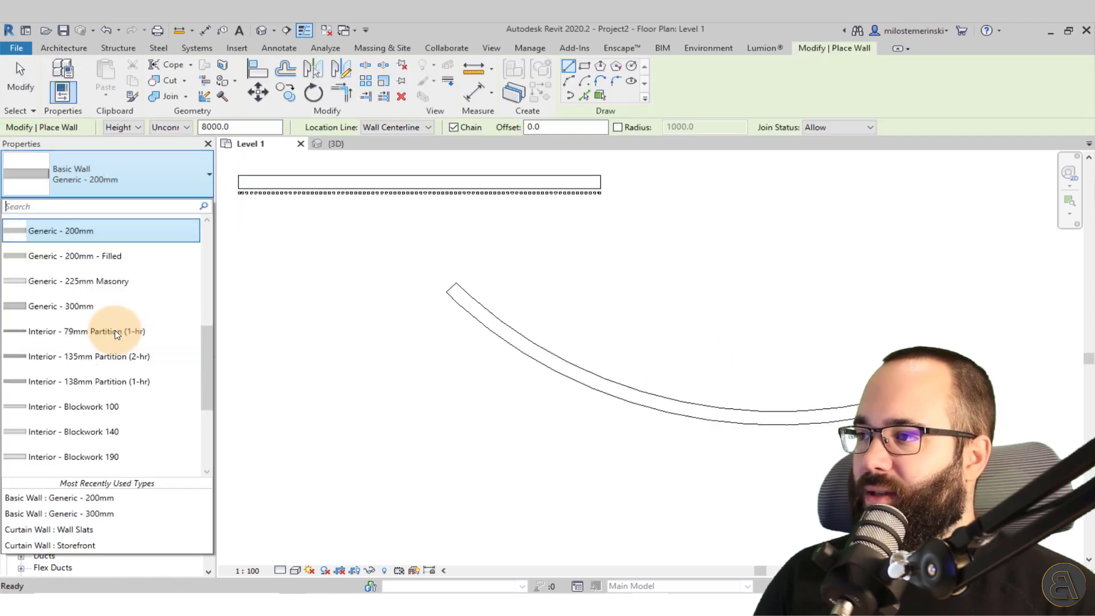
- Place a Wall Slats curtain wall along the arc wall with Pick Lines, then select and zoom in on it
scroll(91, 327, down, 5)
click(40, 424)
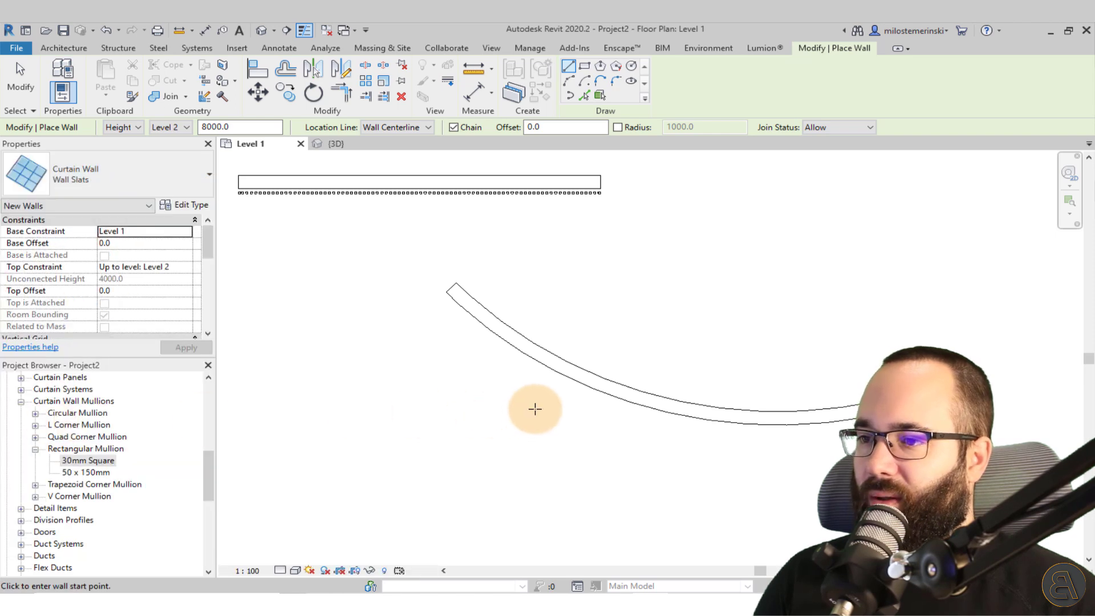
click(587, 95)
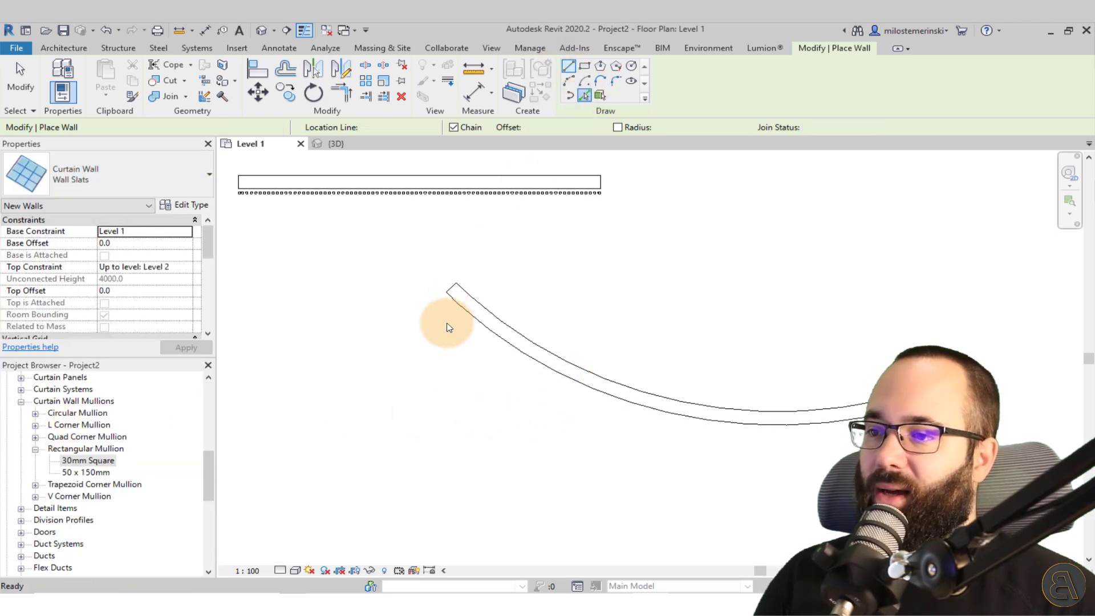
click(503, 346)
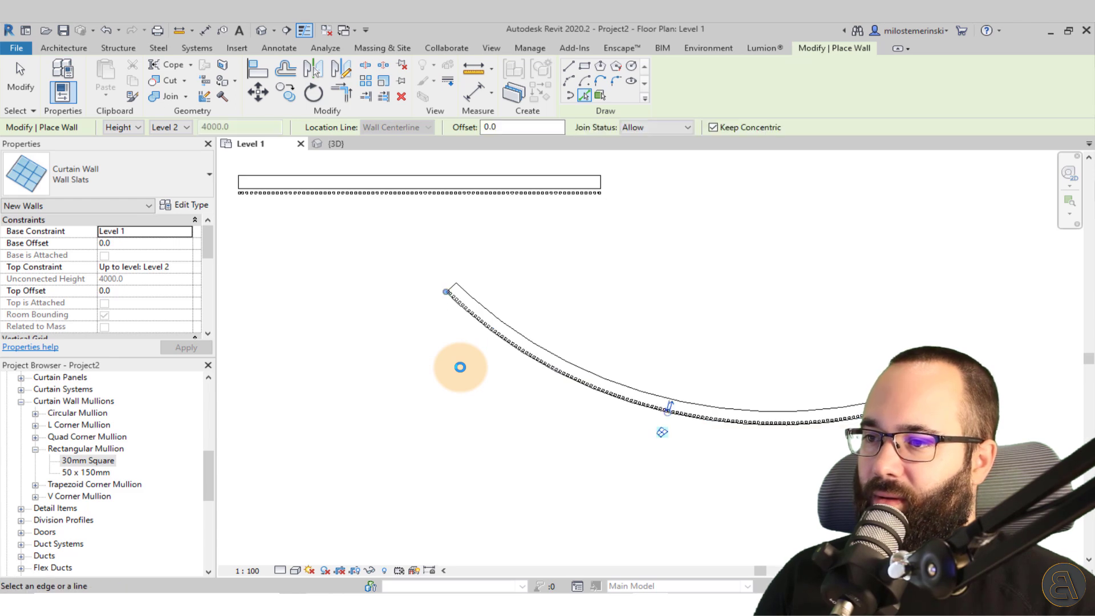
key(Escape)
click(602, 394)
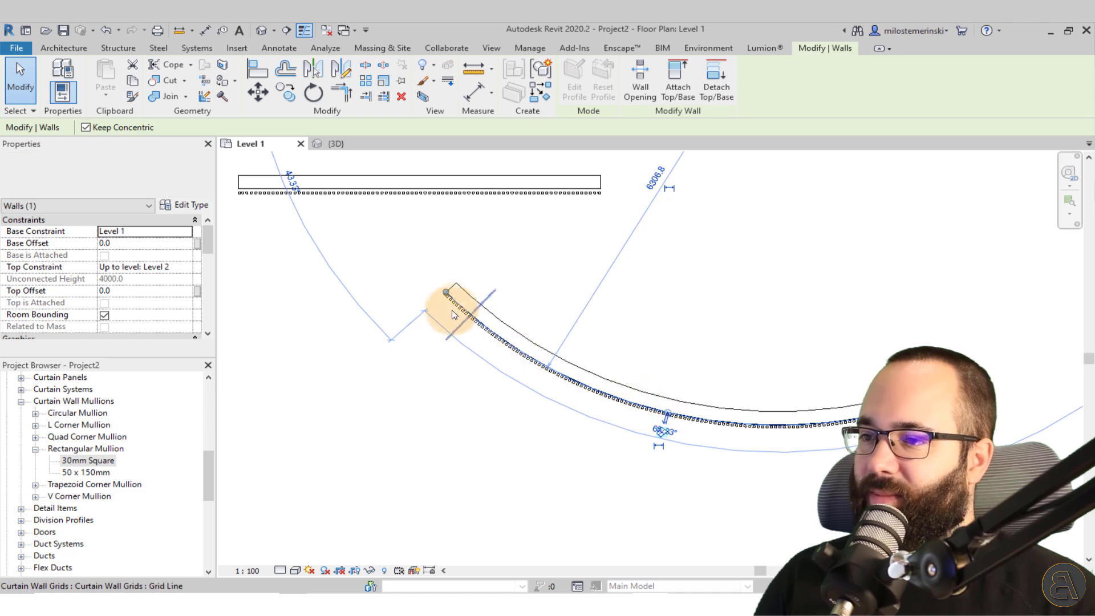
scroll(447, 297, up, 5)
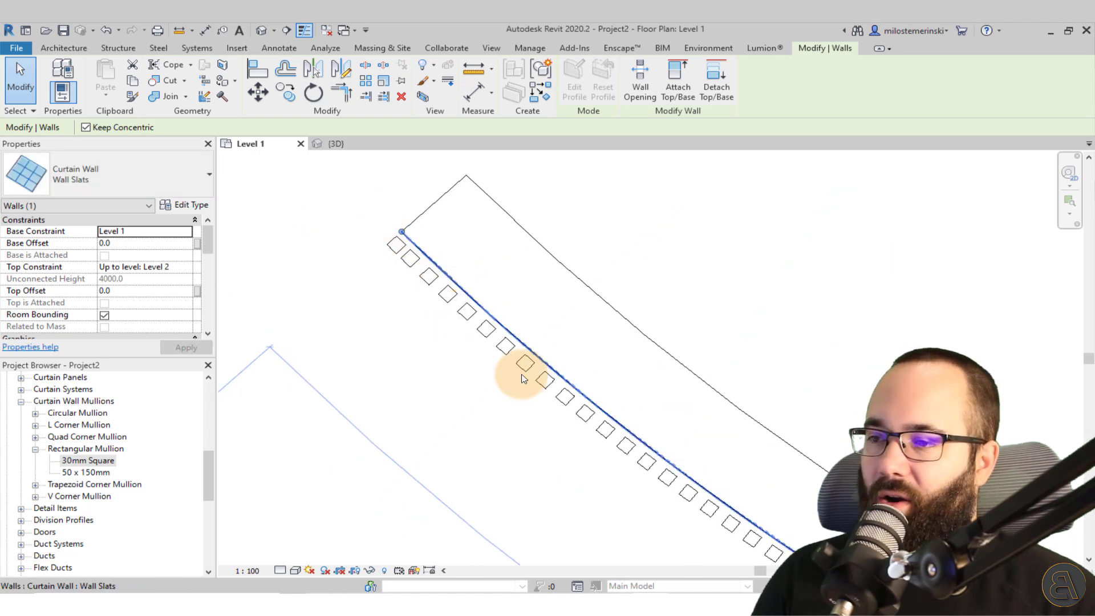
scroll(402, 235, up, 3)
scroll(358, 195, up, 2)
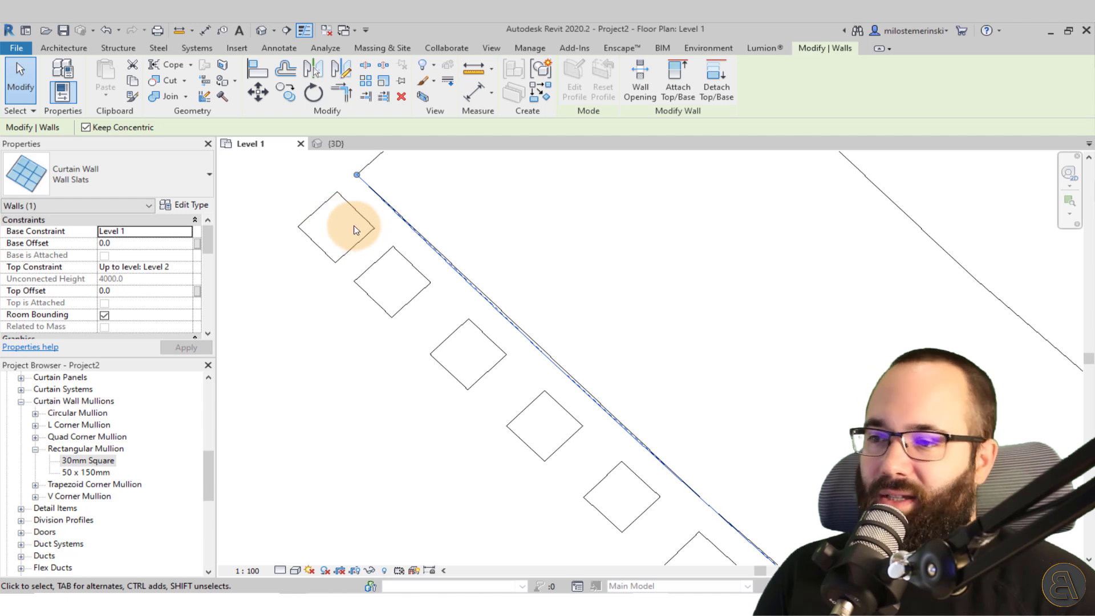
- Change the 30mm Square mullion offset to 15 and apply it
double_click(80, 462)
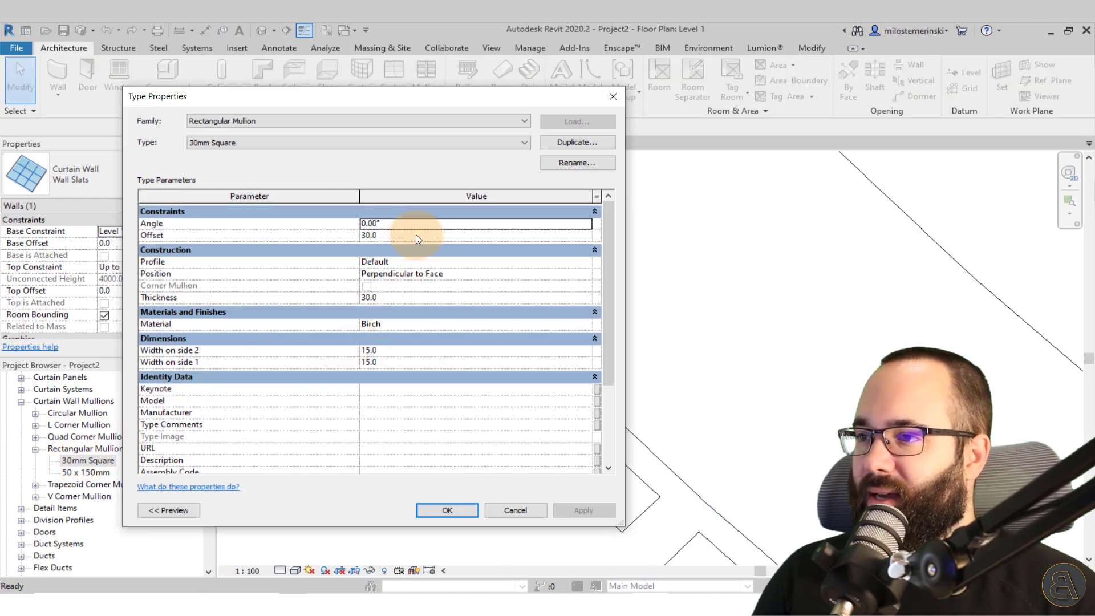
click(415, 235)
text(15)
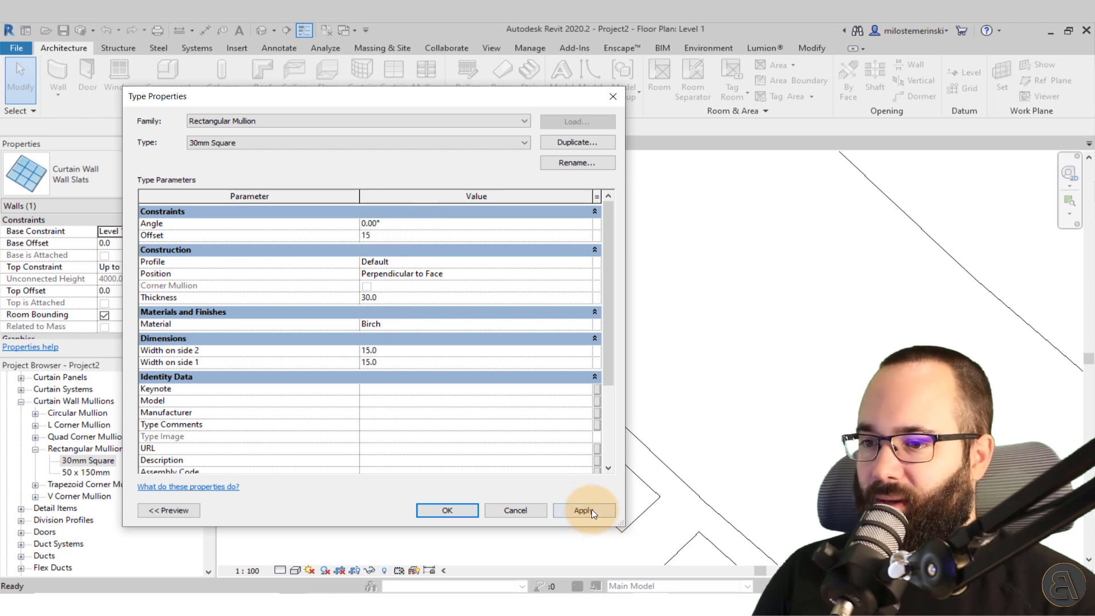
click(591, 510)
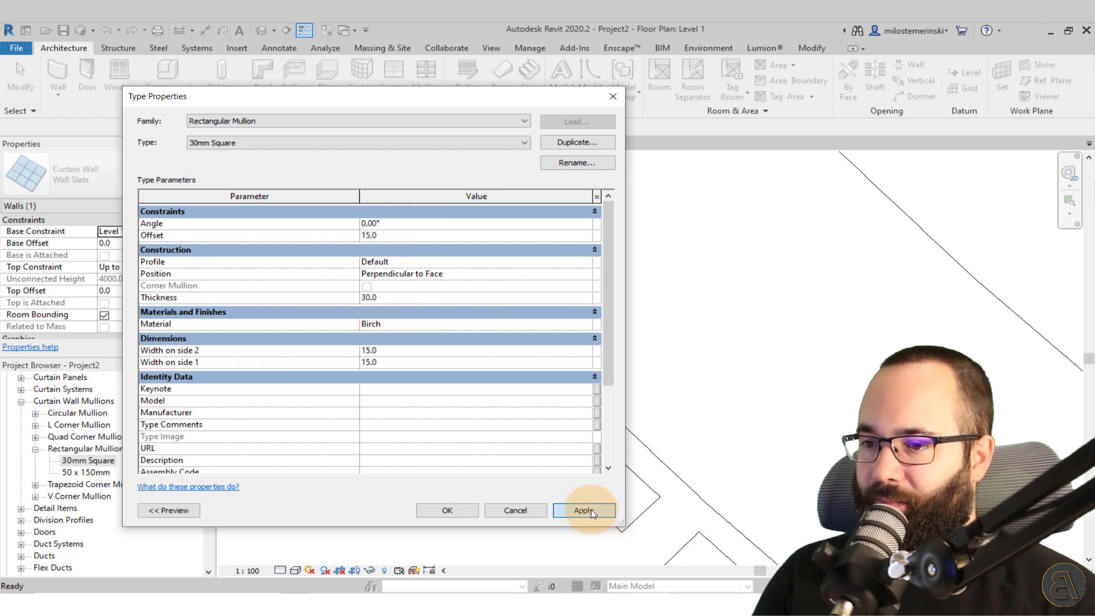
click(446, 511)
scroll(398, 288, down, 5)
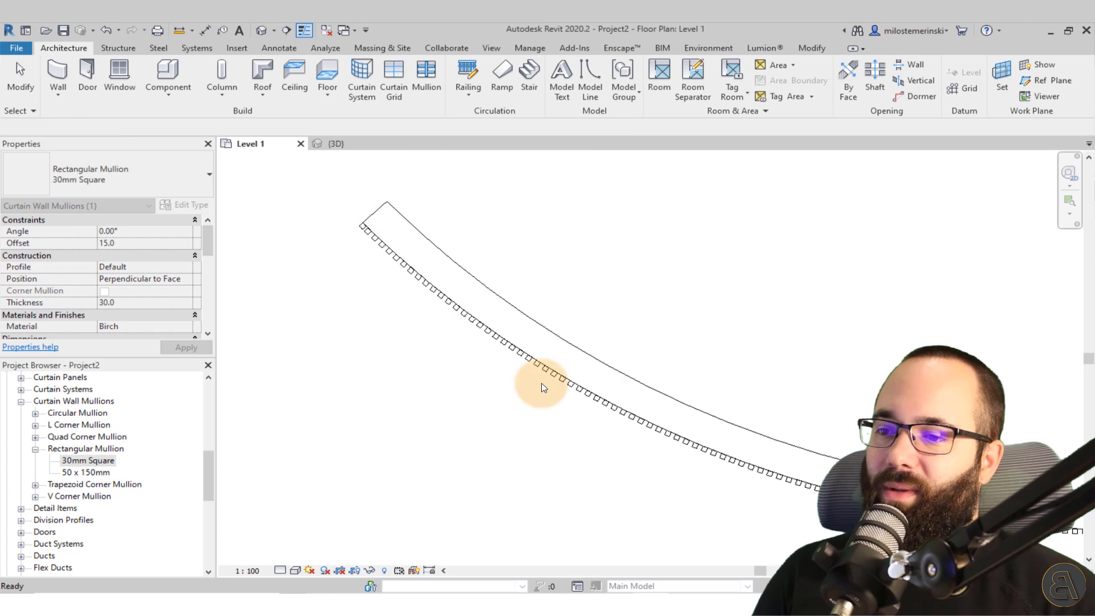
click(360, 274)
middle_drag(598, 391, 415, 282)
scroll(440, 310, down, 2)
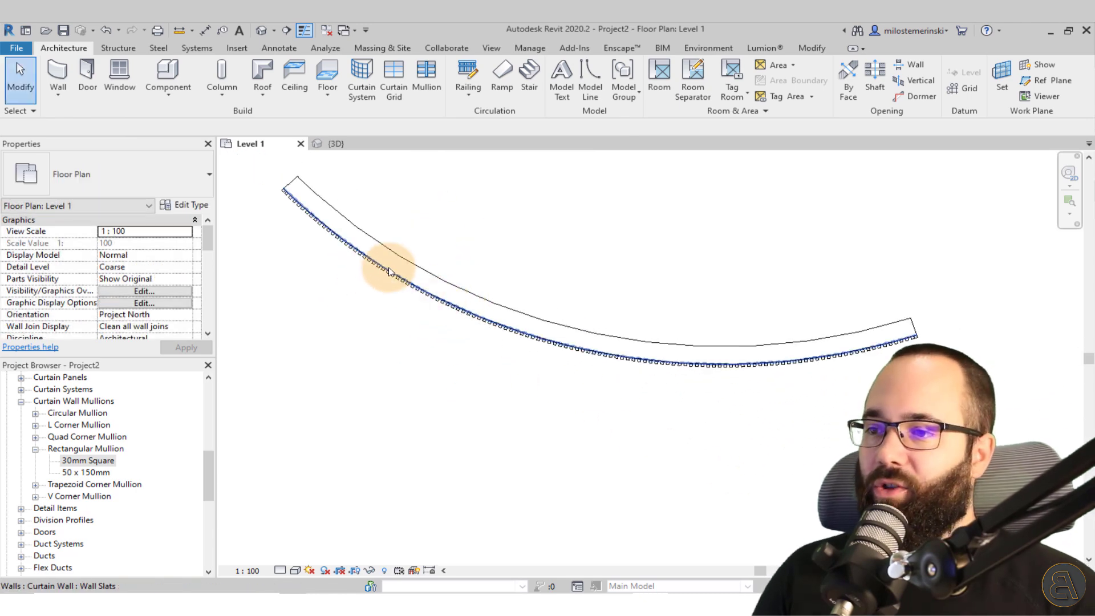
- In the 3D view, drag the curved slat wall's top down to a -856.7 top offset
click(348, 143)
shift+middle_drag(660, 361, 696, 275)
click(695, 269)
drag(696, 269, 696, 367)
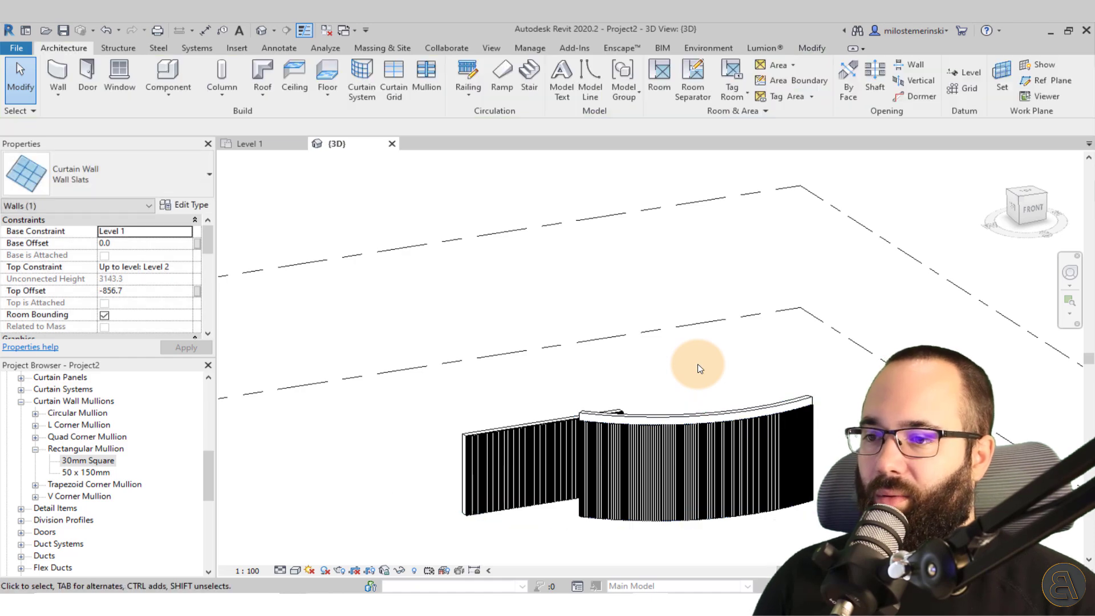
click(700, 368)
shift+middle_drag(733, 391, 542, 391)
scroll(656, 399, up, 5)
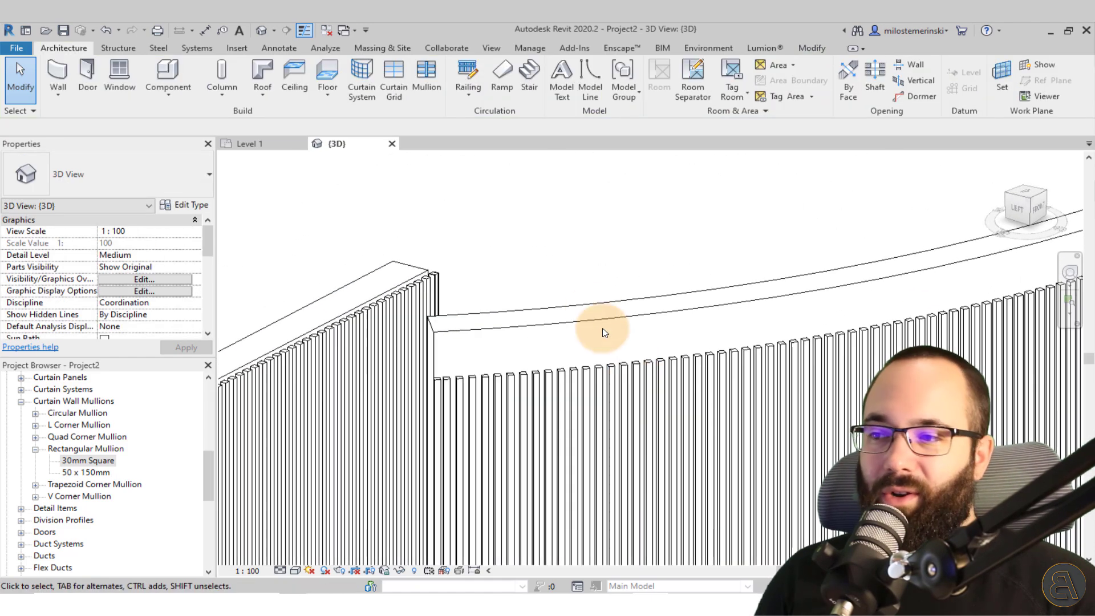
scroll(599, 324, down, 4)
shift+middle_drag(640, 361, 676, 406)
scroll(676, 407, up, 5)
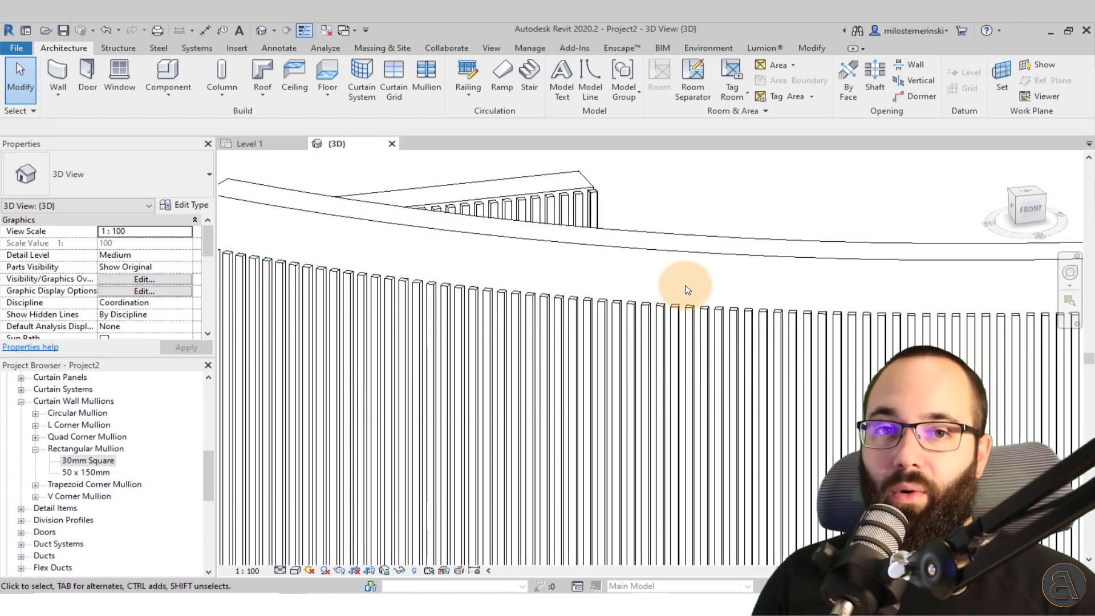
scroll(620, 275, down, 6)
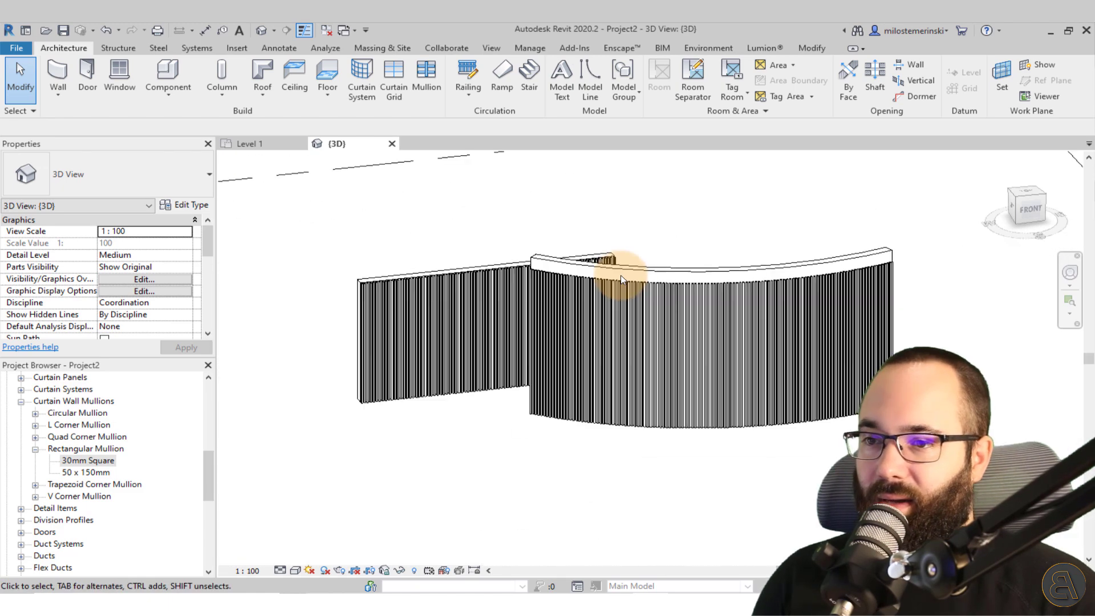
shift+middle_drag(621, 275, 525, 333)
scroll(518, 308, up, 3)
- Set the curved backing wall type's structure layer material to Gypsum Wall Board
click(516, 310)
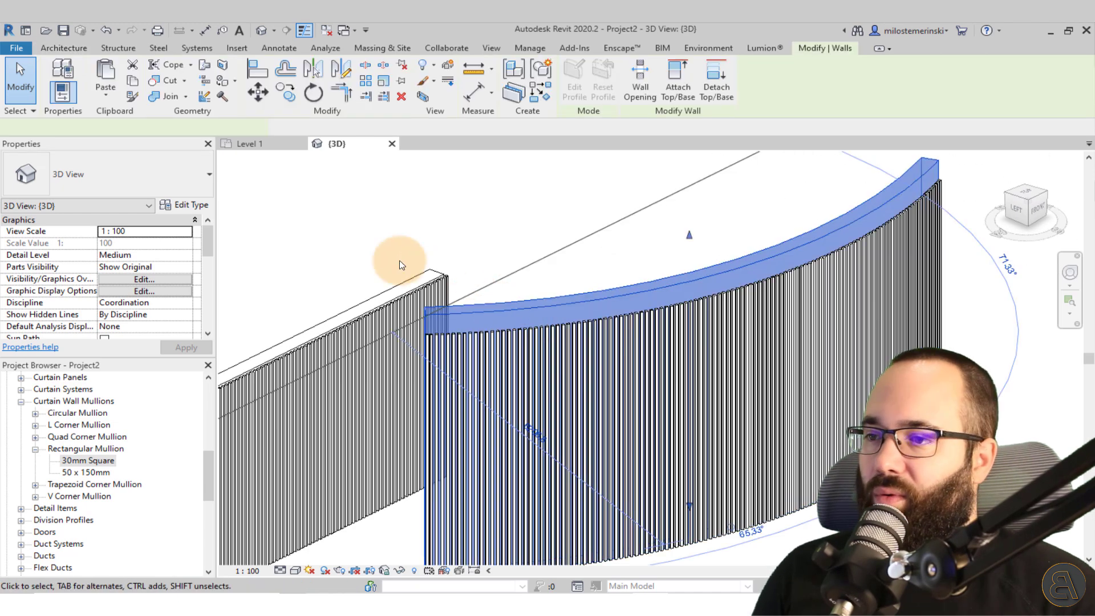
click(189, 207)
click(480, 226)
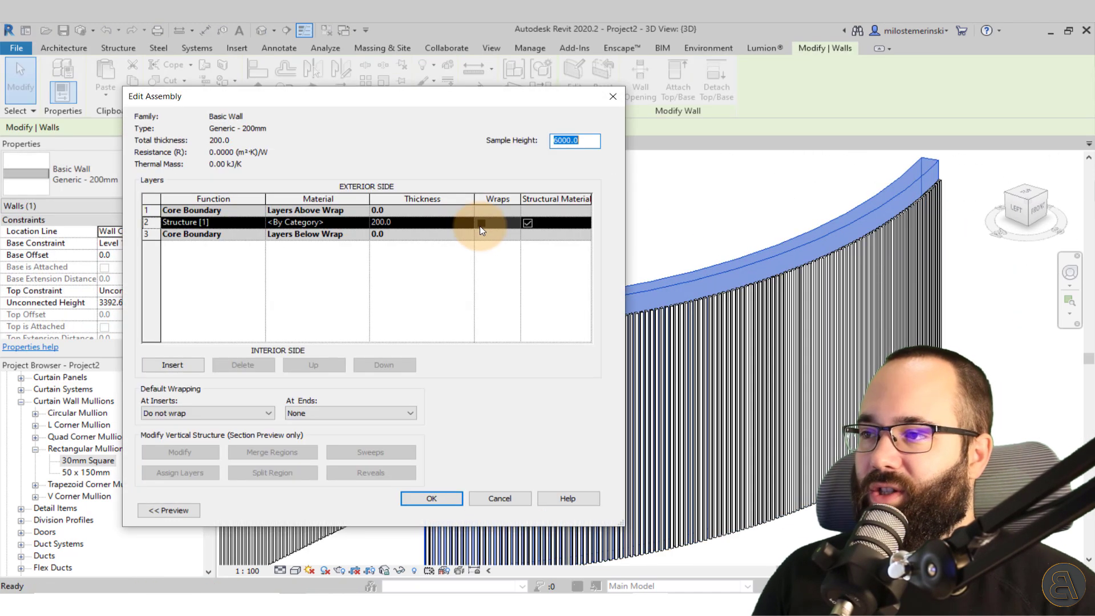
click(368, 222)
click(364, 221)
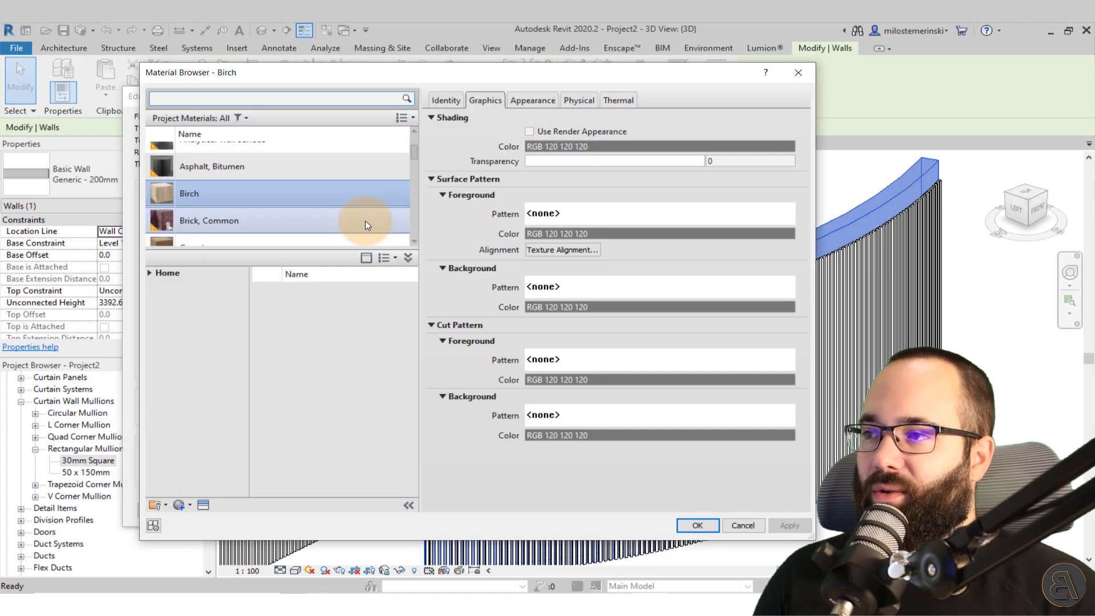
click(209, 98)
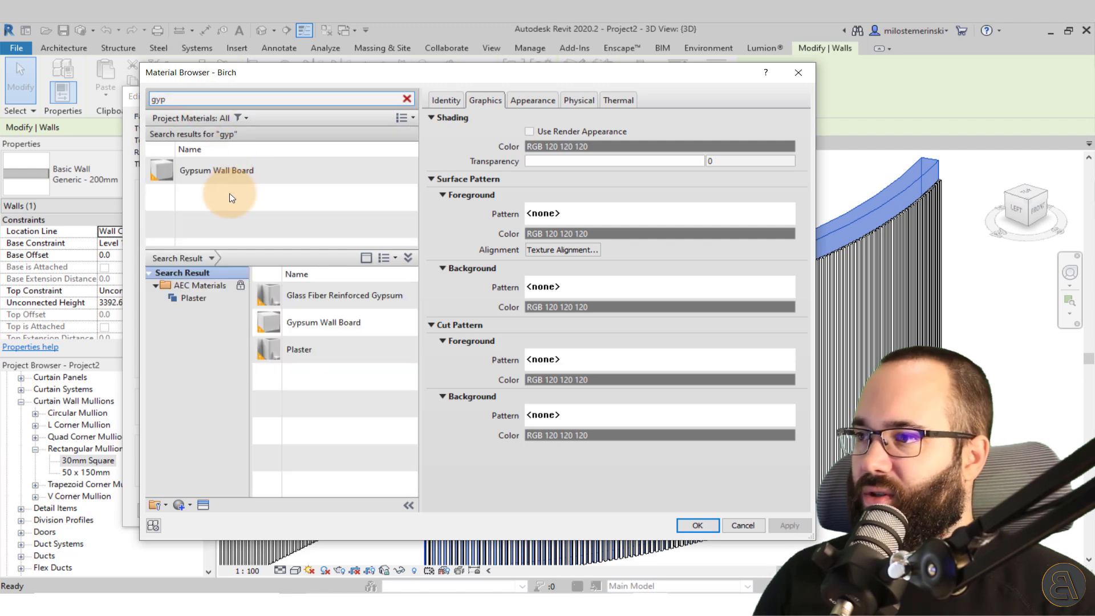
double_click(218, 172)
click(431, 500)
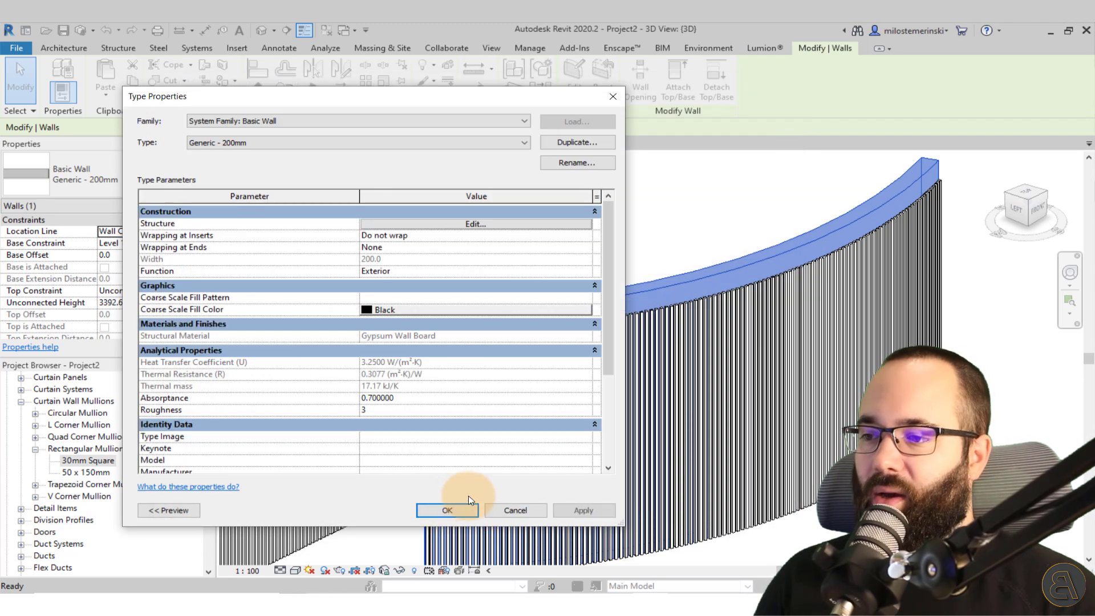
click(599, 510)
click(457, 509)
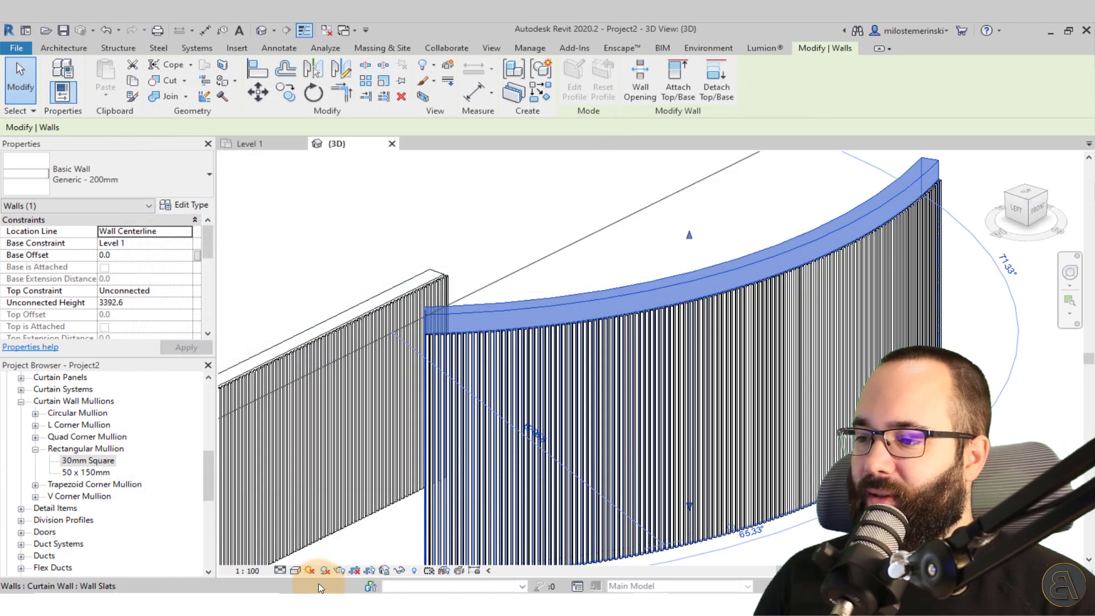
- Switch the 3D view to the Realistic visual style and orbit to view the birch slats
click(295, 570)
click(311, 544)
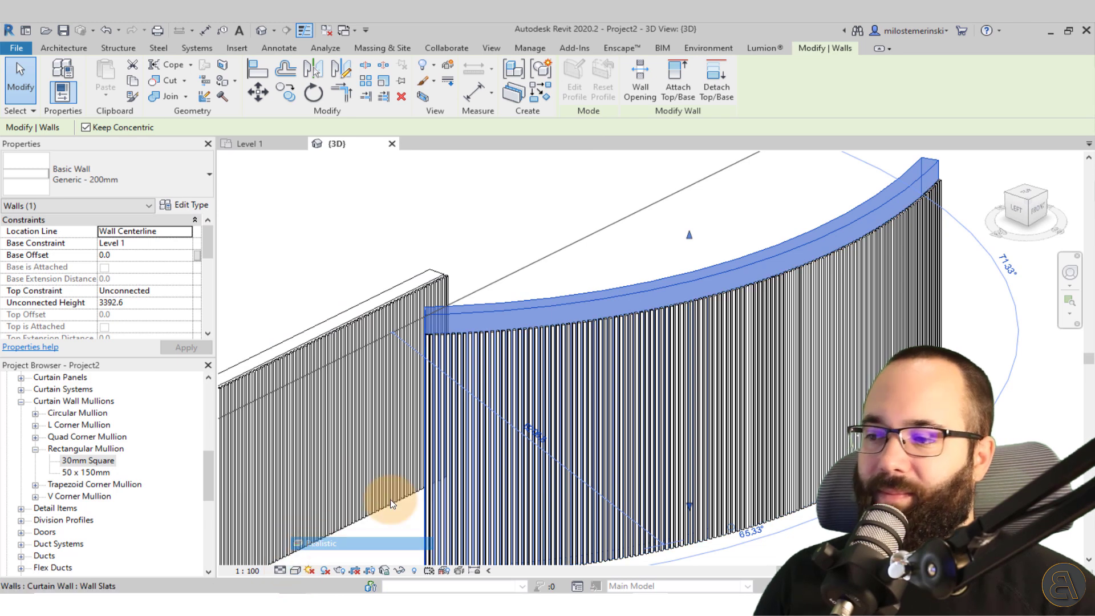
click(578, 265)
shift+middle_drag(606, 261, 556, 274)
scroll(556, 272, down, 3)
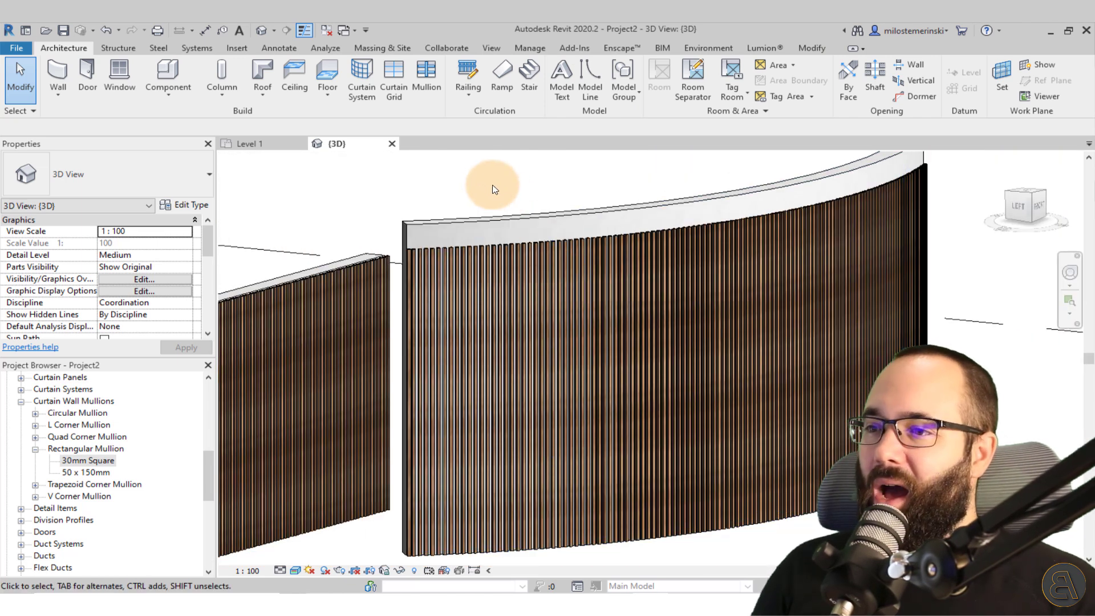
shift+middle_drag(613, 226, 616, 374)
scroll(563, 213, down, 4)
shift+middle_drag(550, 377, 521, 379)
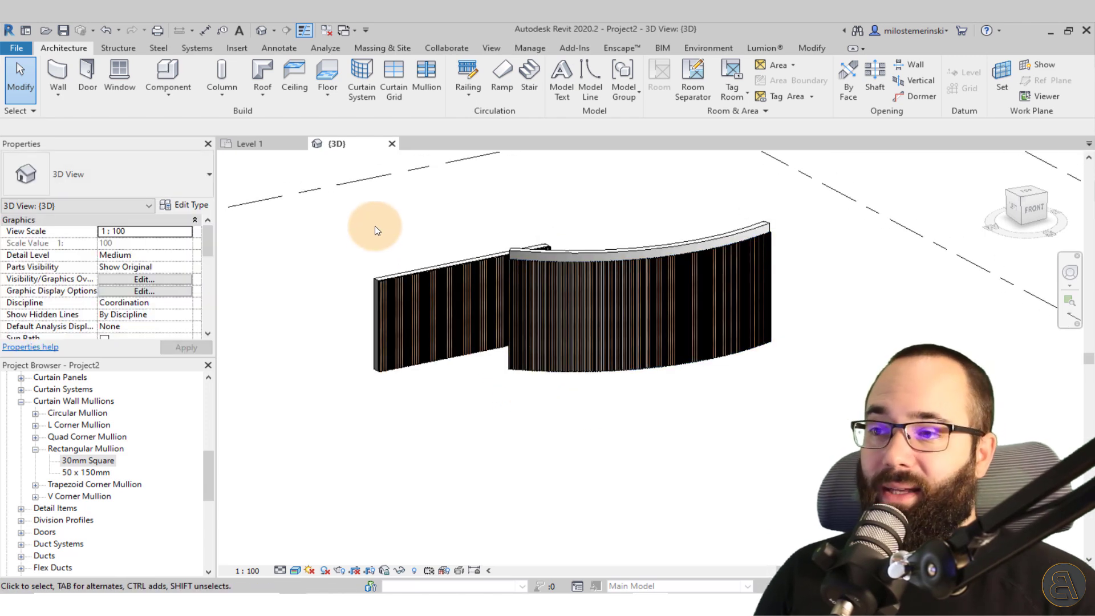
click(567, 265)
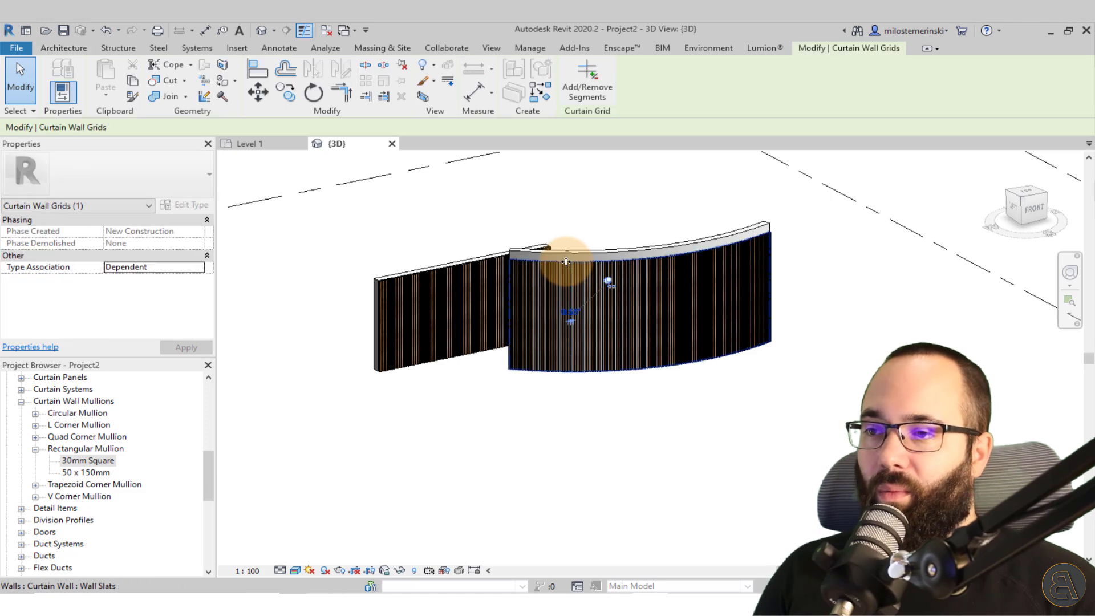
click(563, 224)
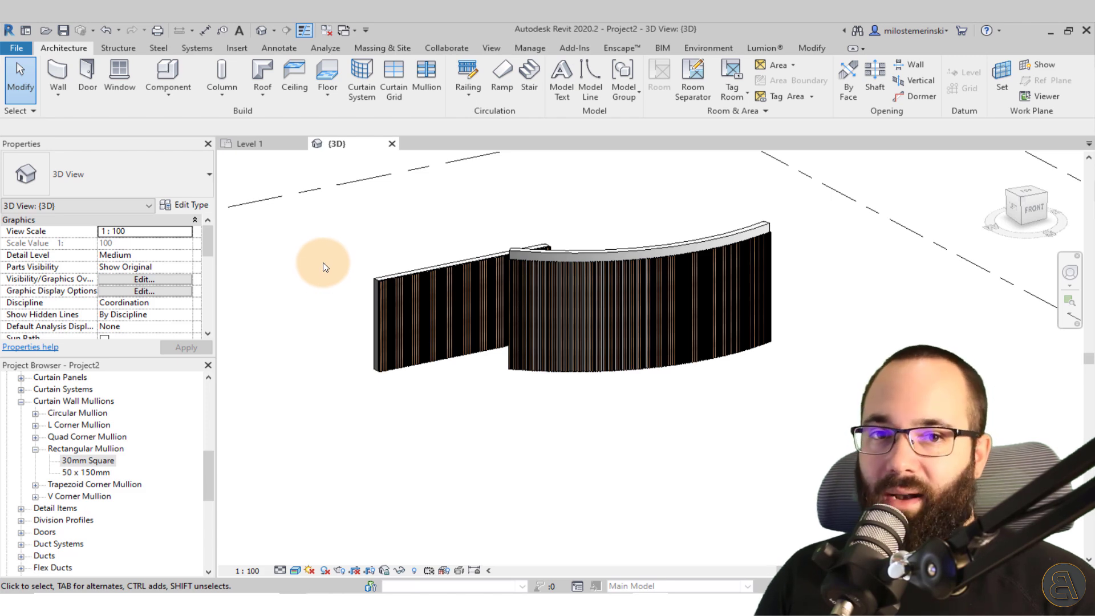
- Create a new family from the Metric Curtain Wall Panel.rft template
click(22, 50)
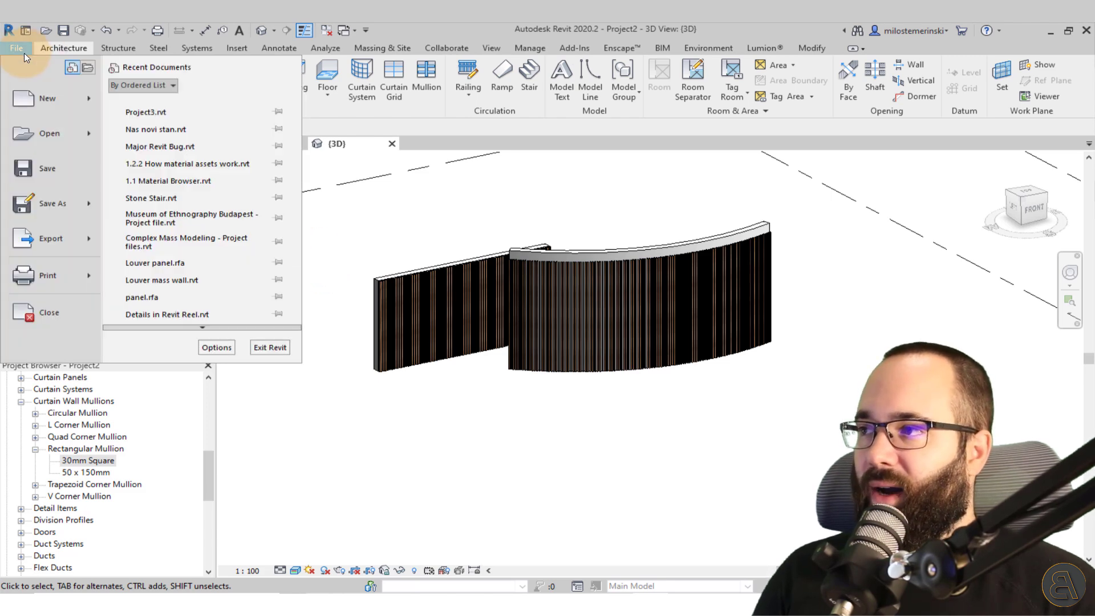
mouse_move(39, 97)
click(159, 136)
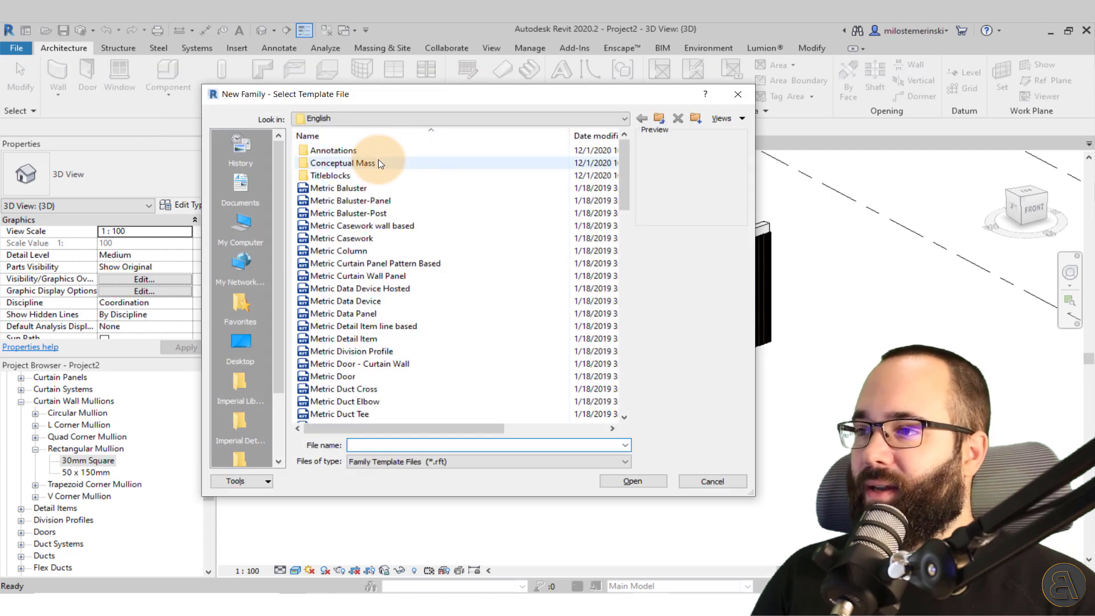
click(358, 201)
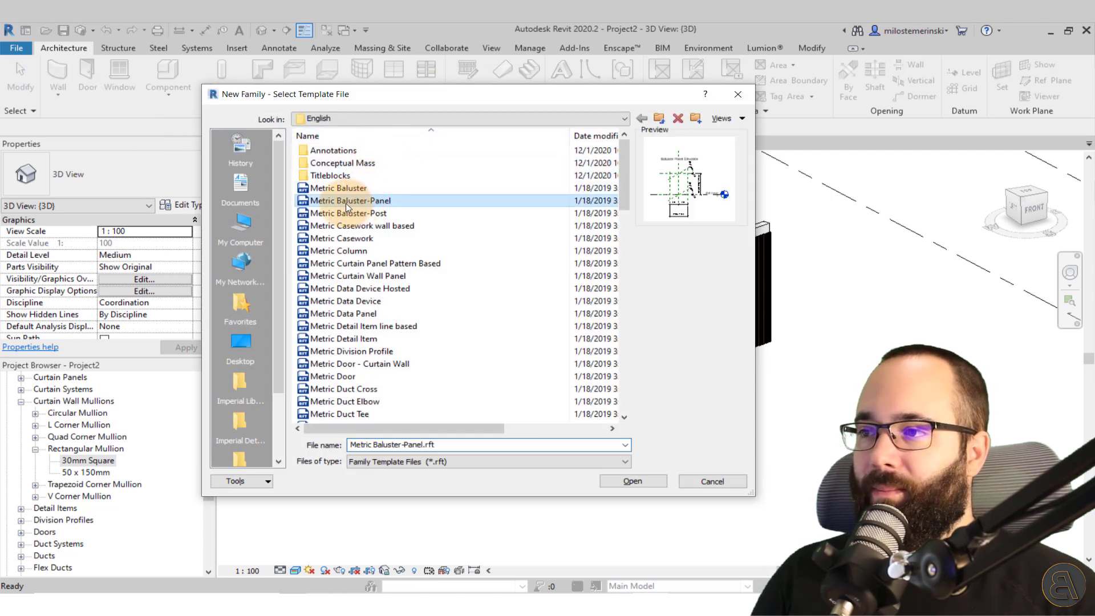
click(332, 276)
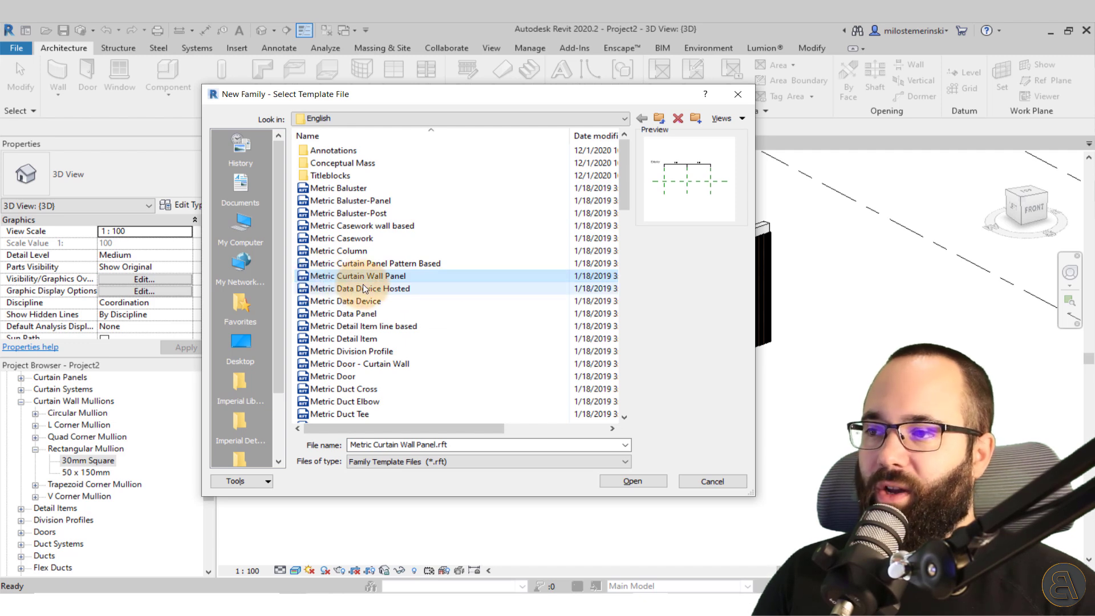
click(632, 481)
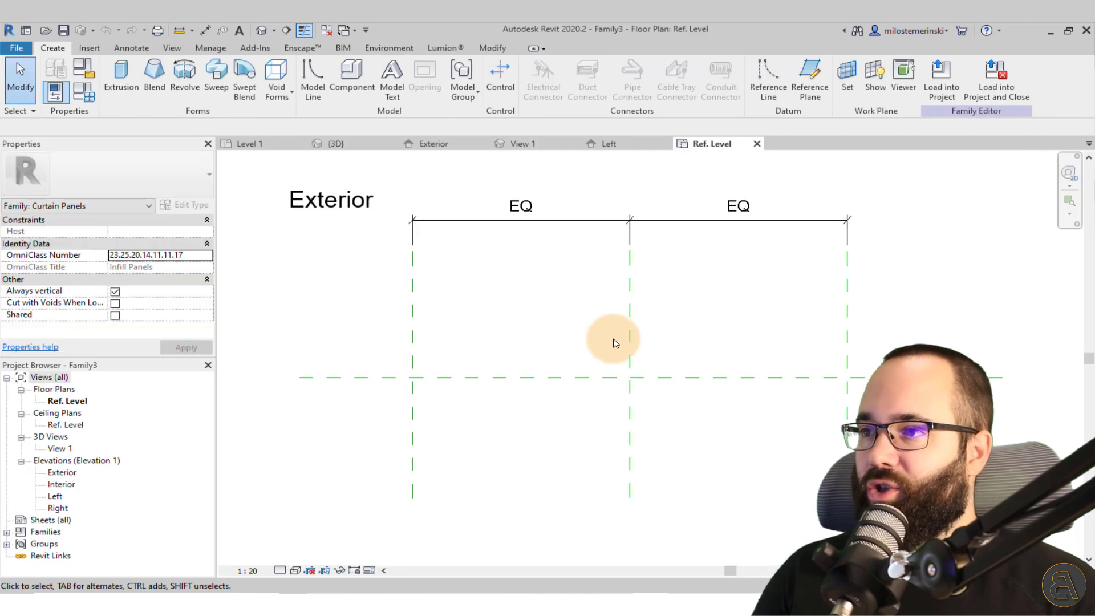
- Start a solid extrusion and draw a rectangle from the reference-plane intersection
middle_drag(614, 343, 572, 342)
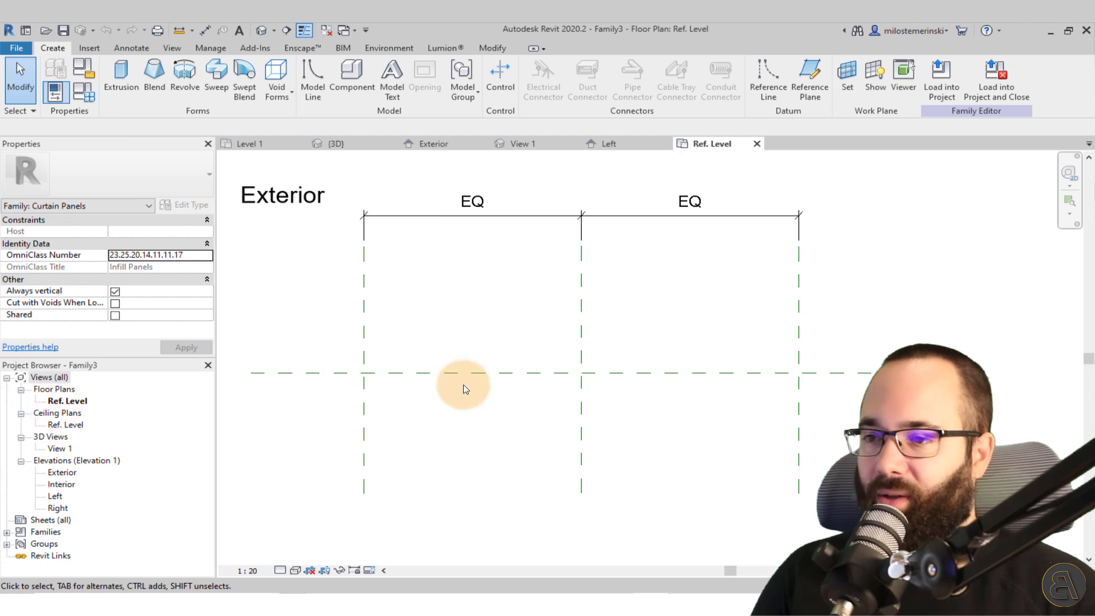
middle_drag(462, 383, 439, 371)
click(129, 92)
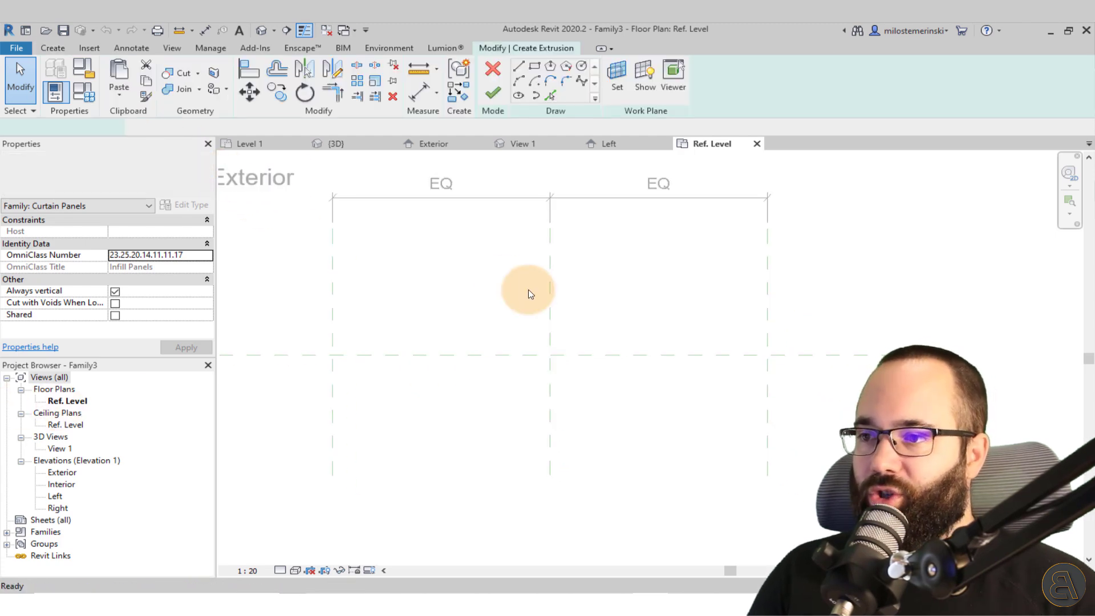
middle_drag(472, 310, 503, 325)
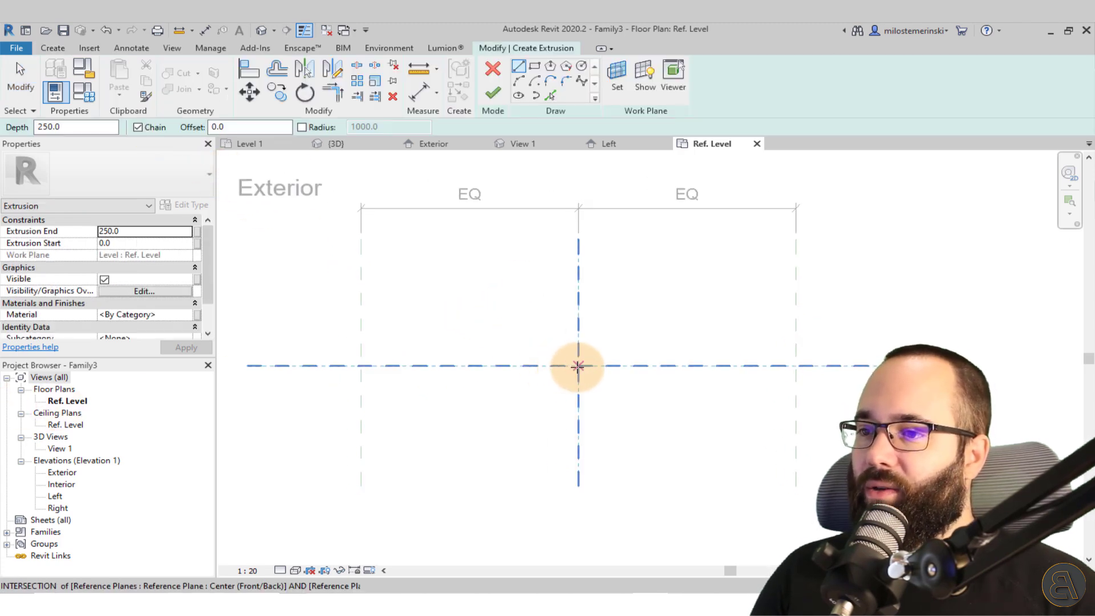
click(551, 94)
click(535, 67)
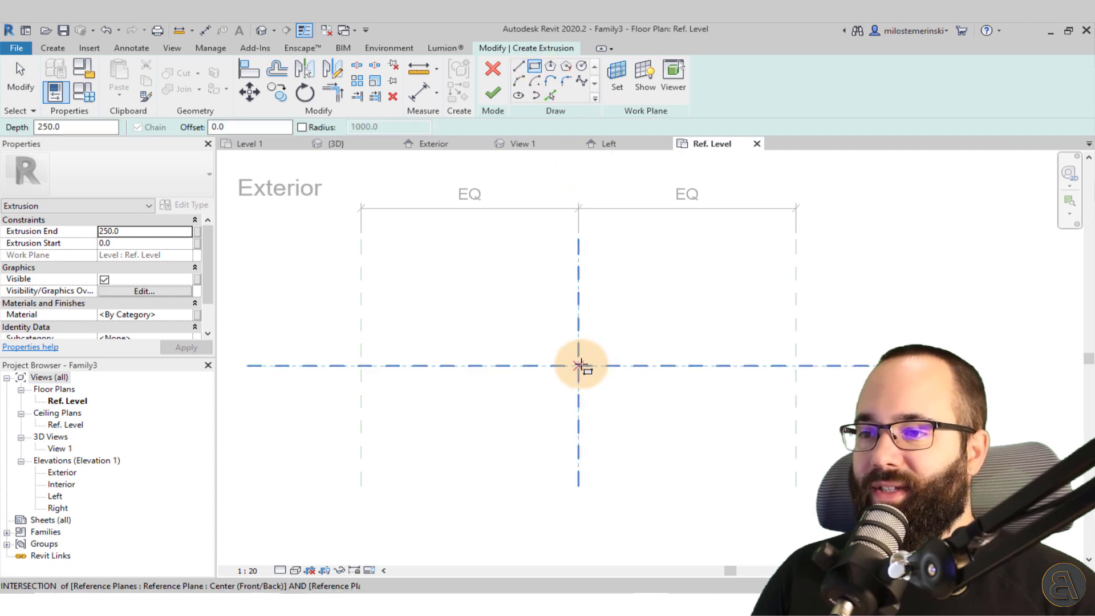
click(578, 365)
click(550, 414)
- Change the rectangle's temporary dimensions to 60 wide by 150 long
click(548, 381)
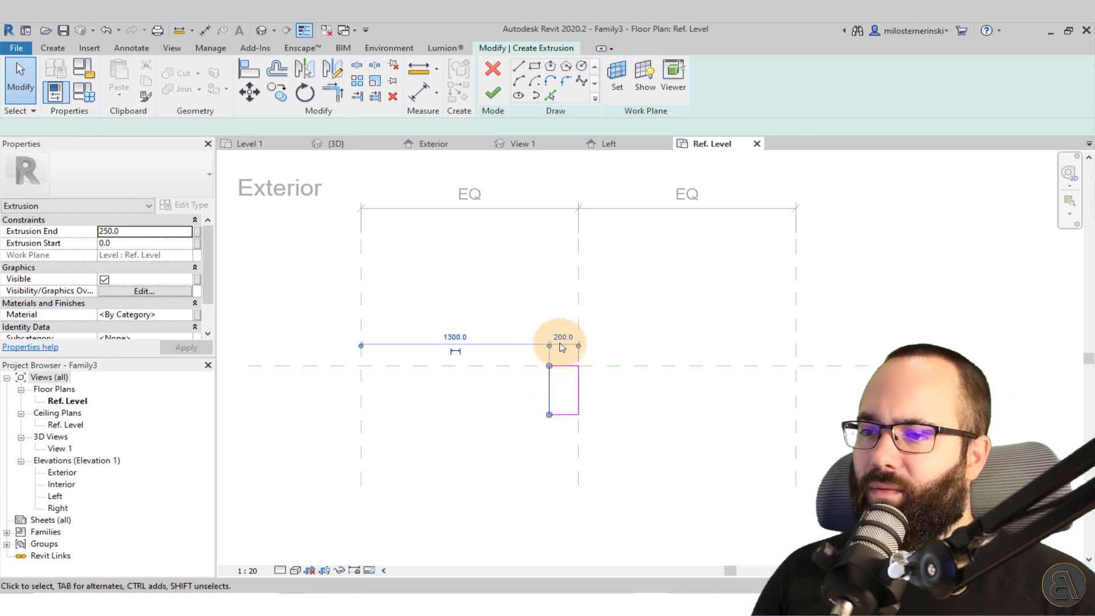
click(559, 335)
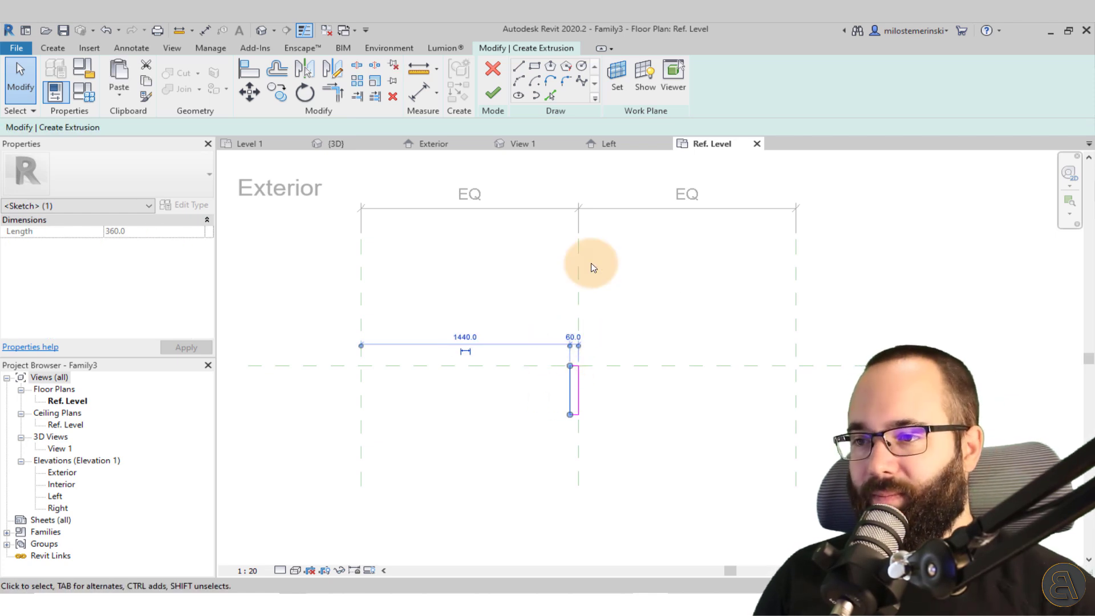
scroll(600, 405, up, 5)
click(513, 436)
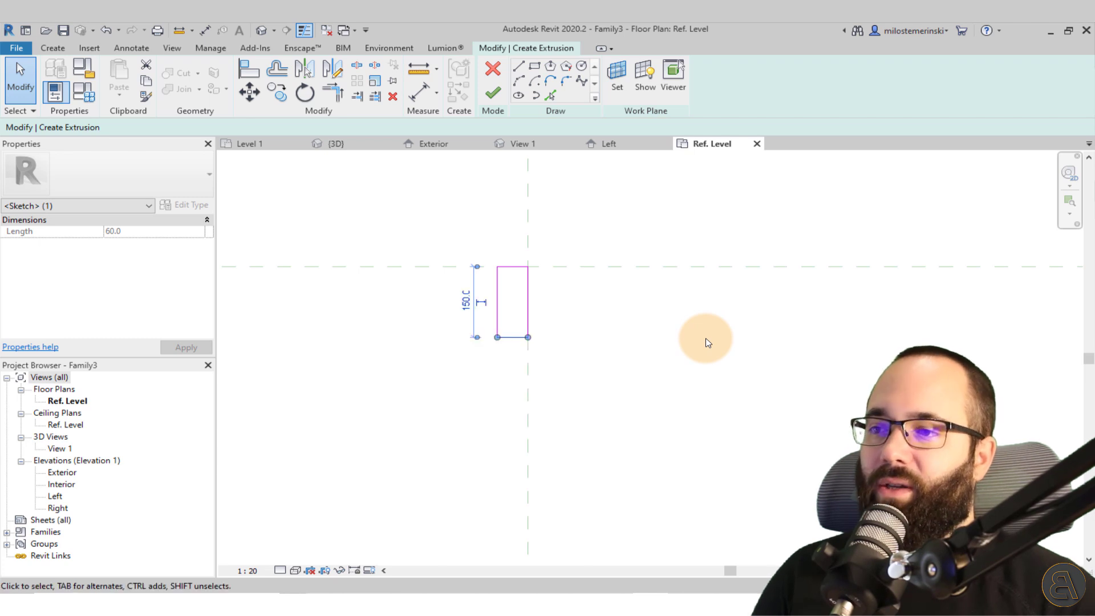
key(Escape)
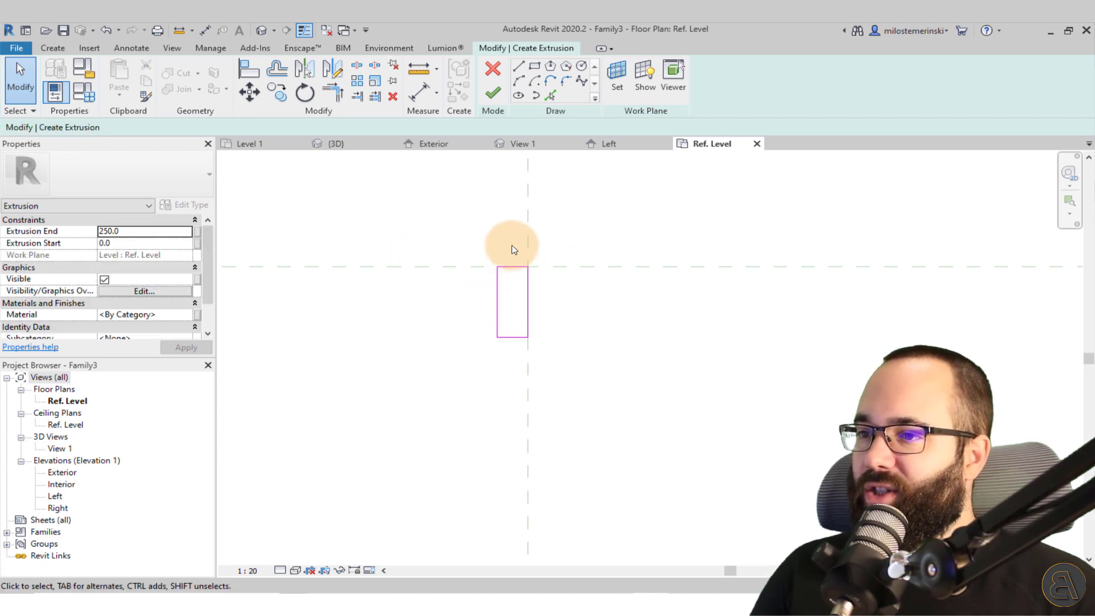
- Align the rectangle's top and right sketch lines onto the reference planes
scroll(532, 273, up, 3)
drag(506, 255, 502, 259)
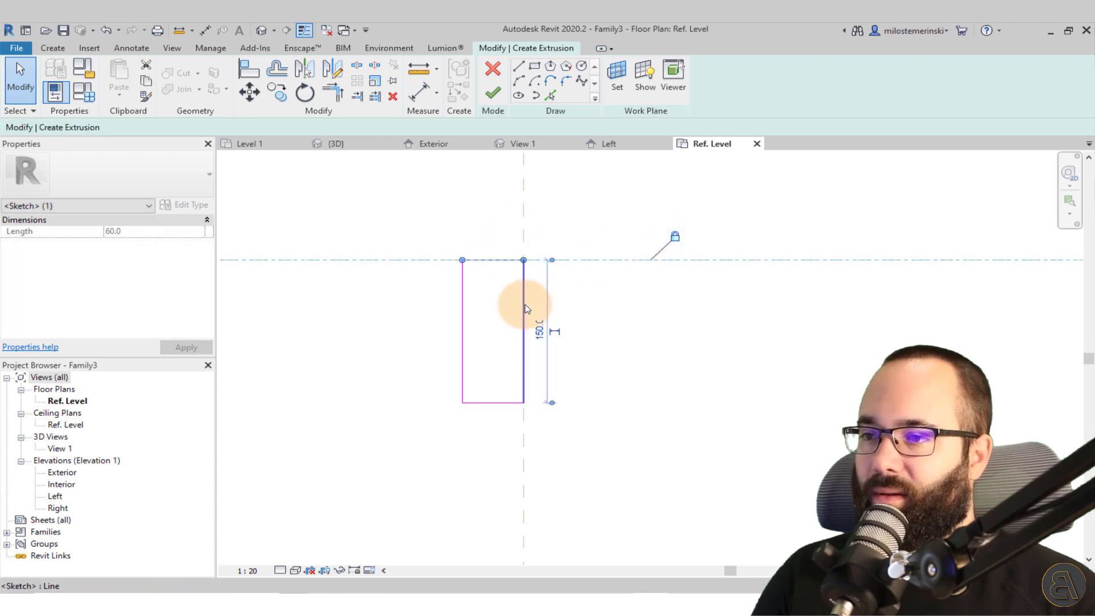
drag(585, 303, 523, 313)
click(611, 381)
click(495, 412)
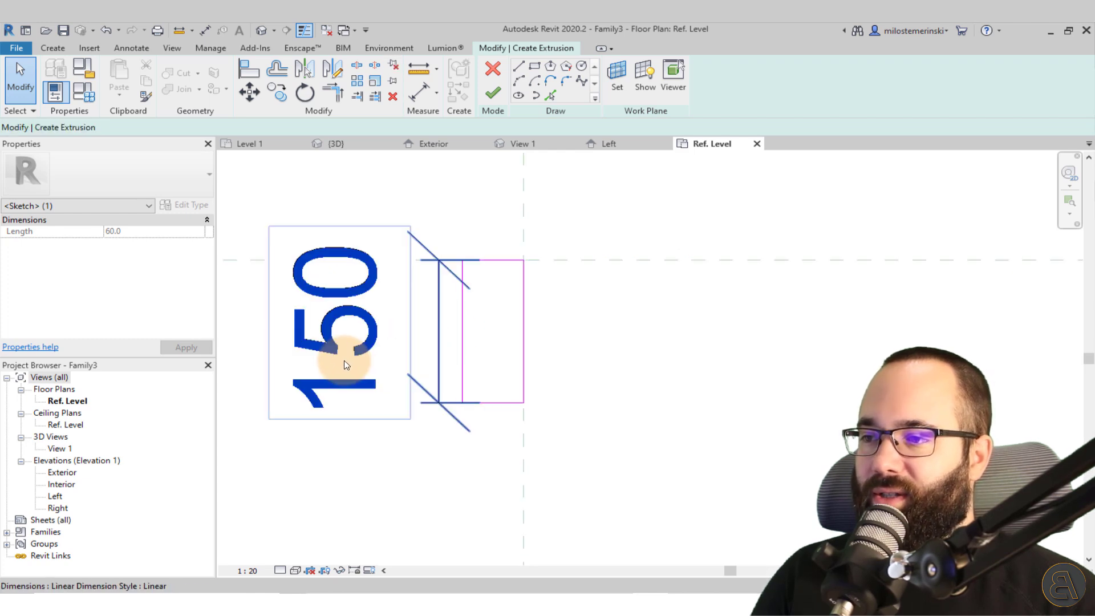
click(386, 345)
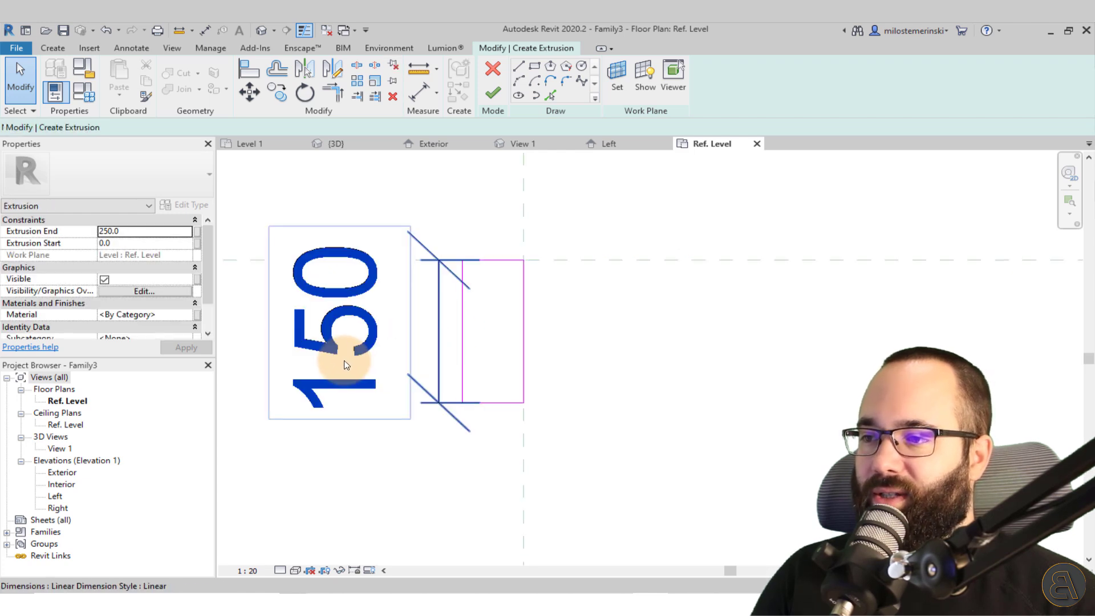
- Make the 150 and 60 sketch dimensions permanent
click(365, 294)
scroll(399, 302, down, 2)
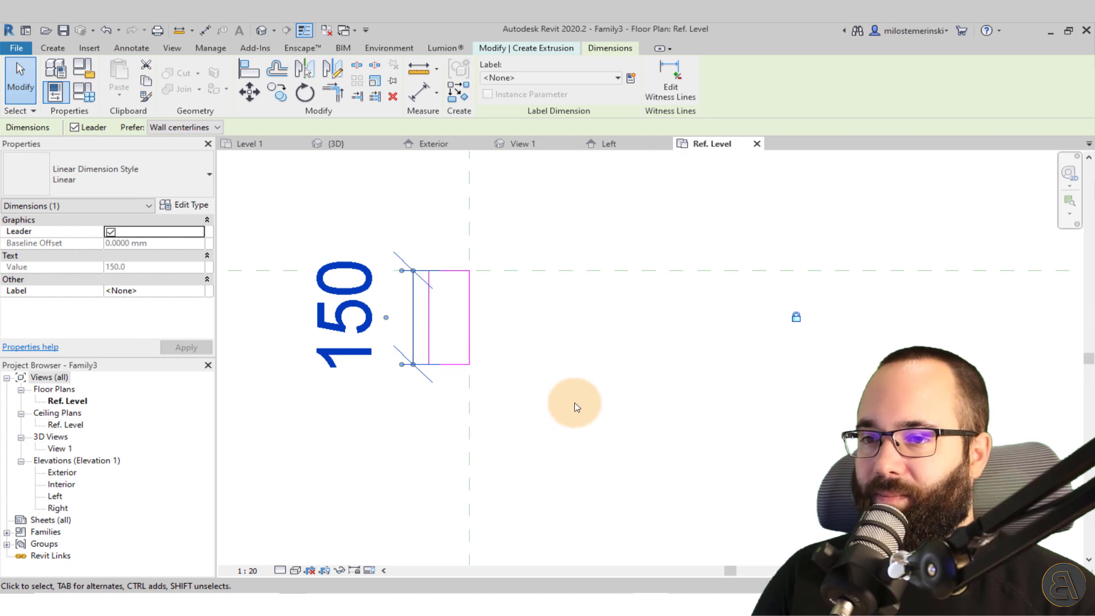
click(551, 398)
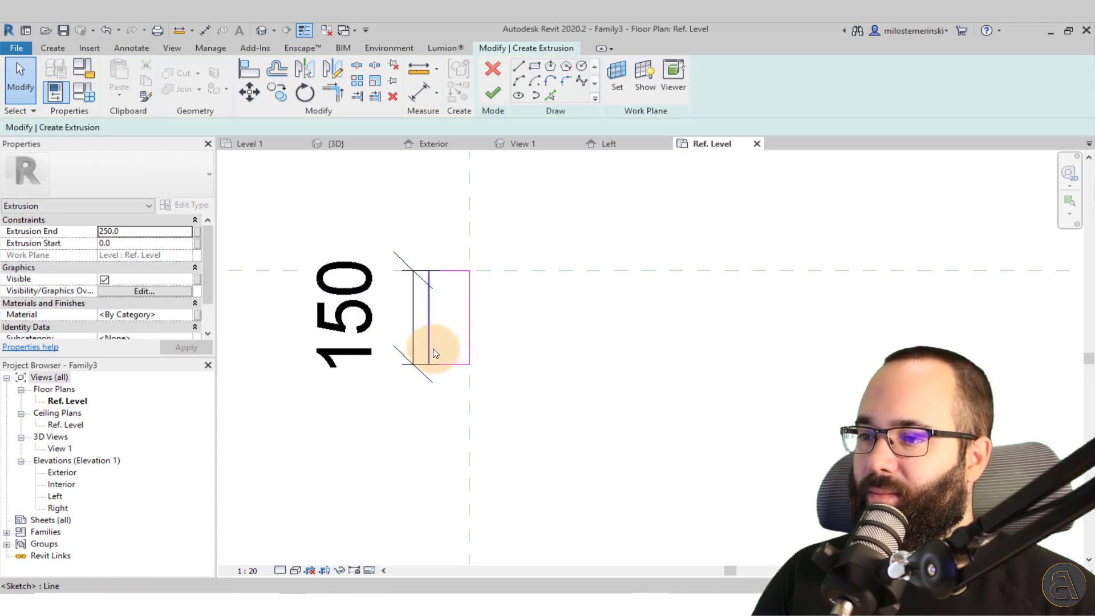
click(434, 353)
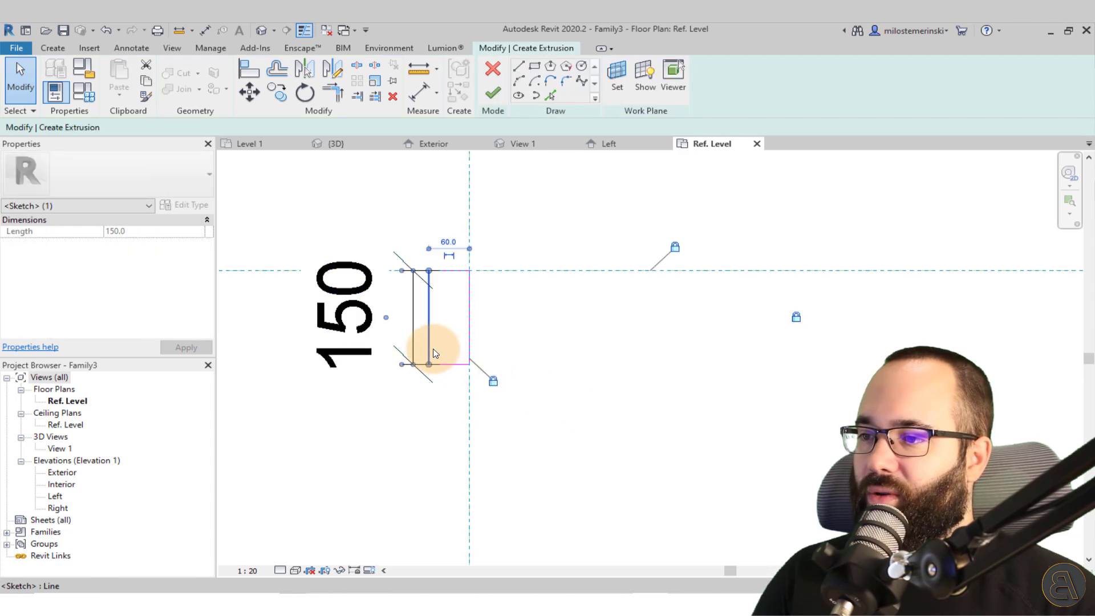
click(562, 318)
click(459, 255)
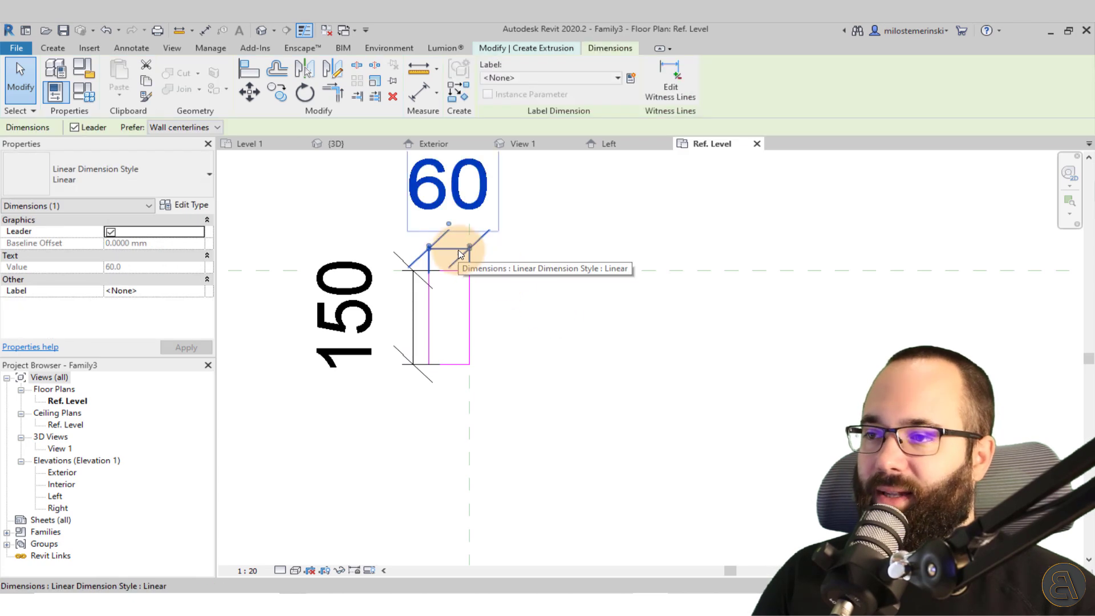
scroll(456, 251, down, 3)
click(569, 378)
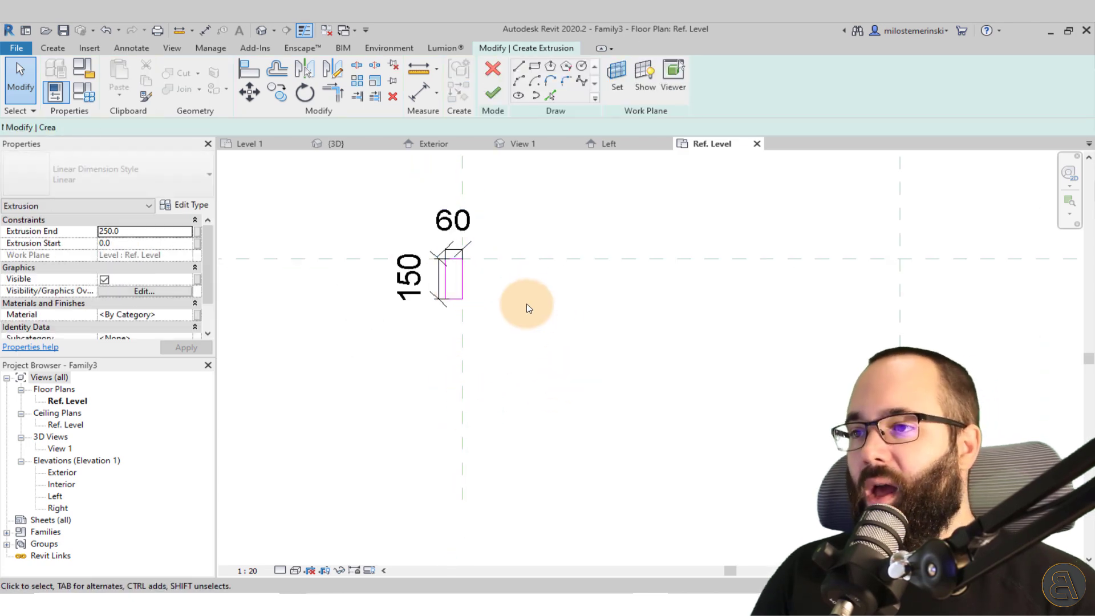
- Finish the extrusion sketch and assign it Gypsum Wall Board from the material library
click(497, 101)
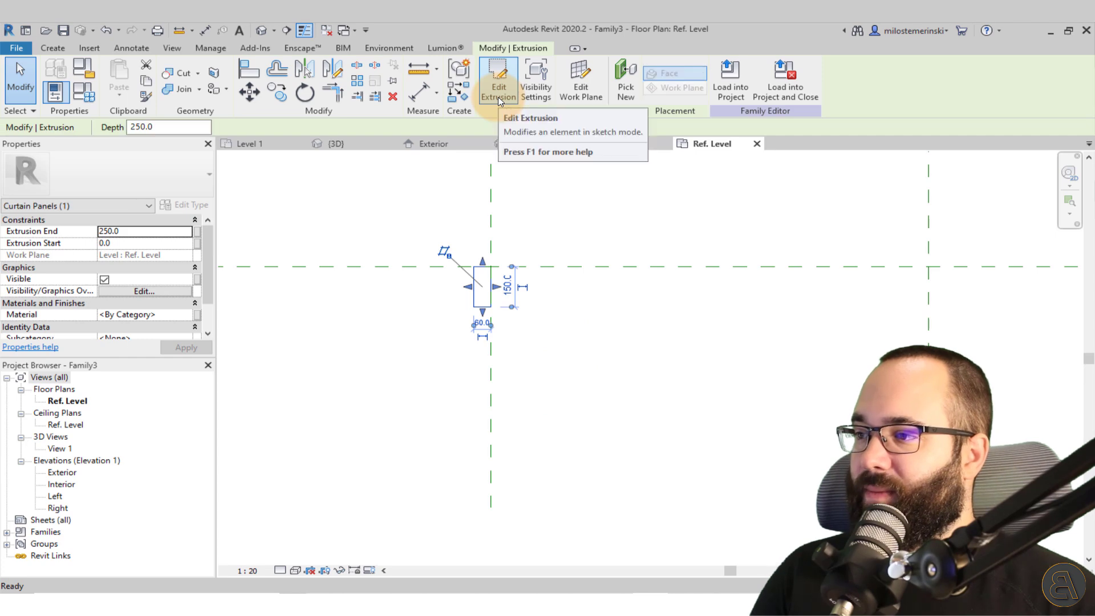
click(190, 316)
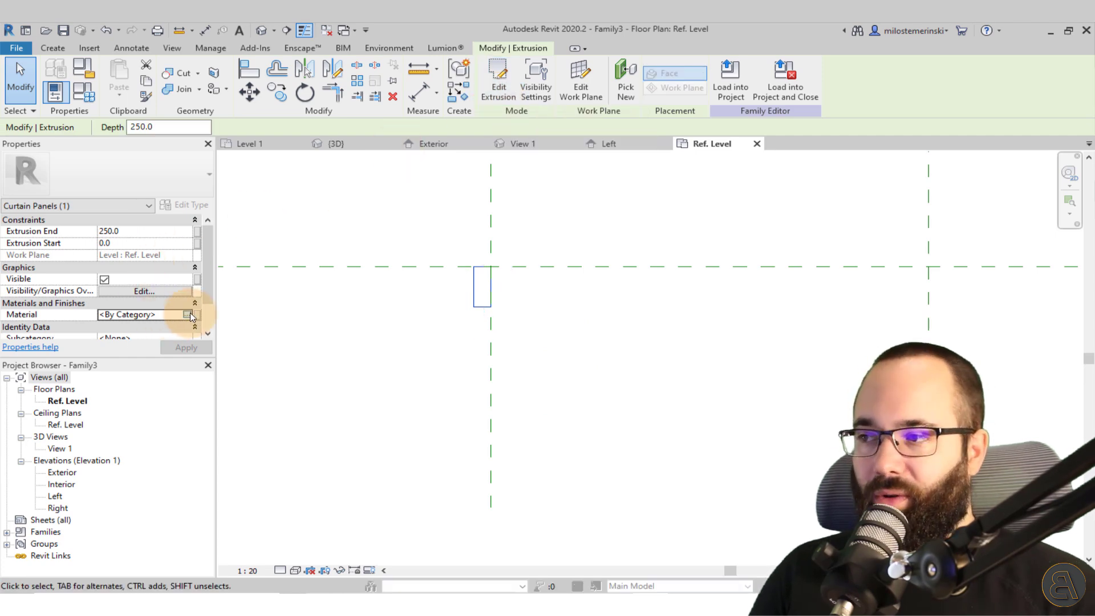
click(190, 315)
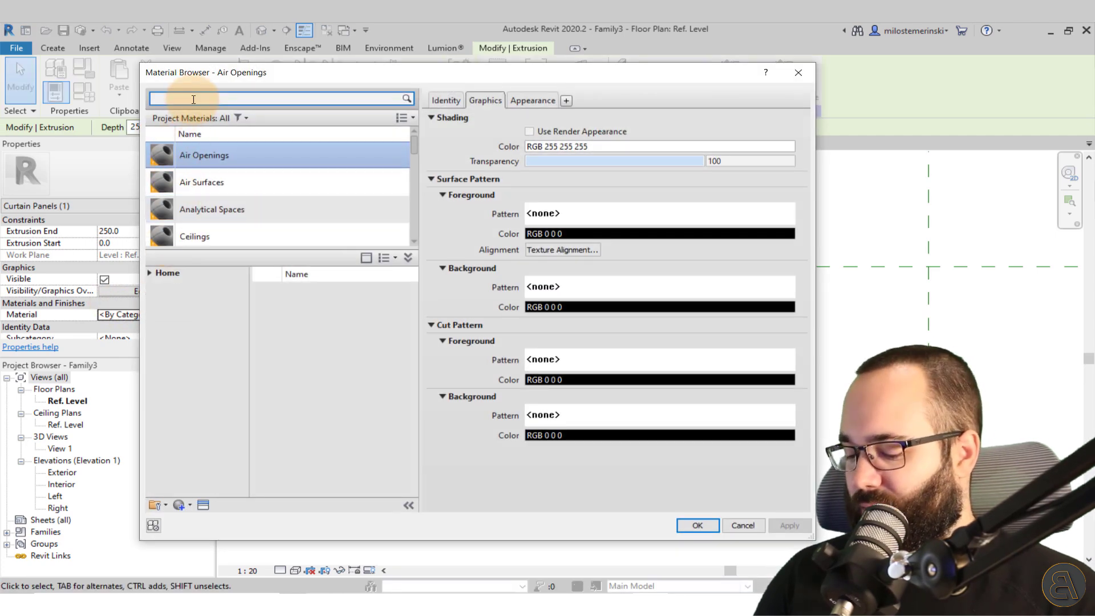
click(193, 99)
text(gy)
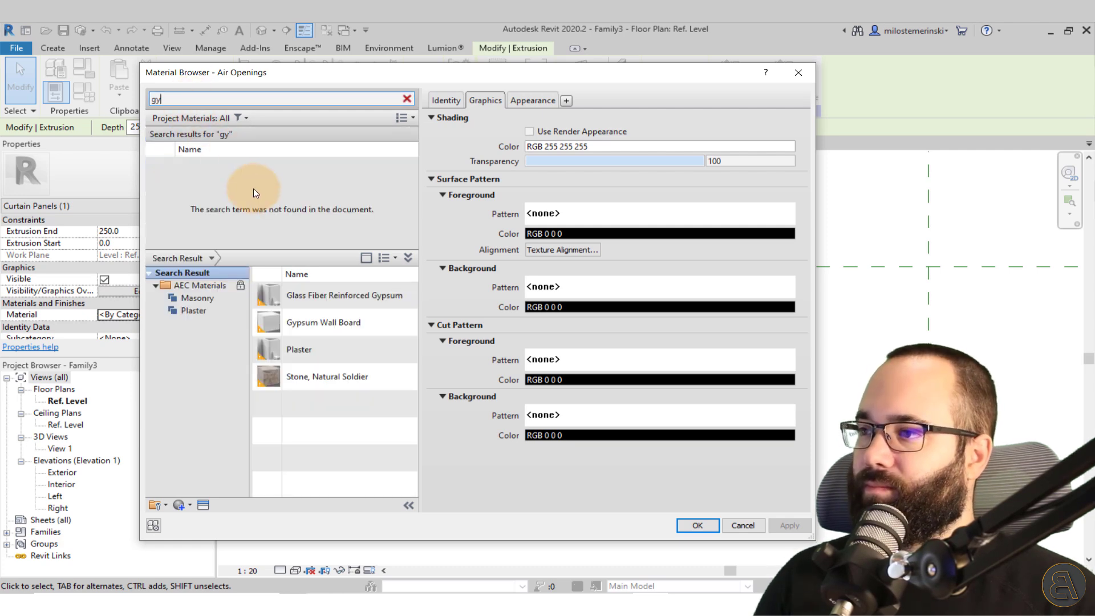
click(393, 321)
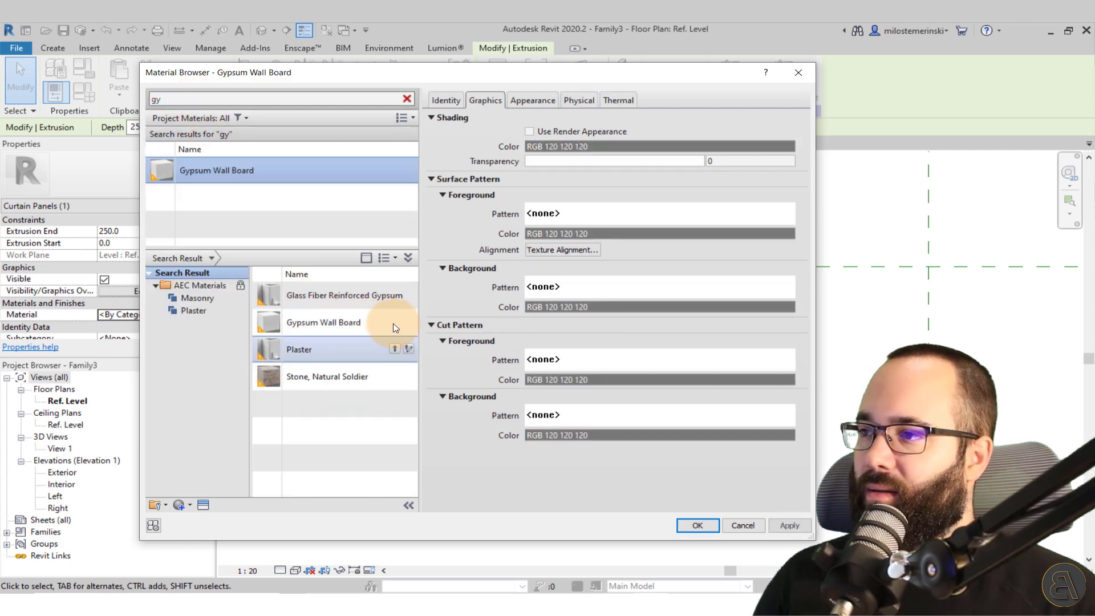
click(699, 525)
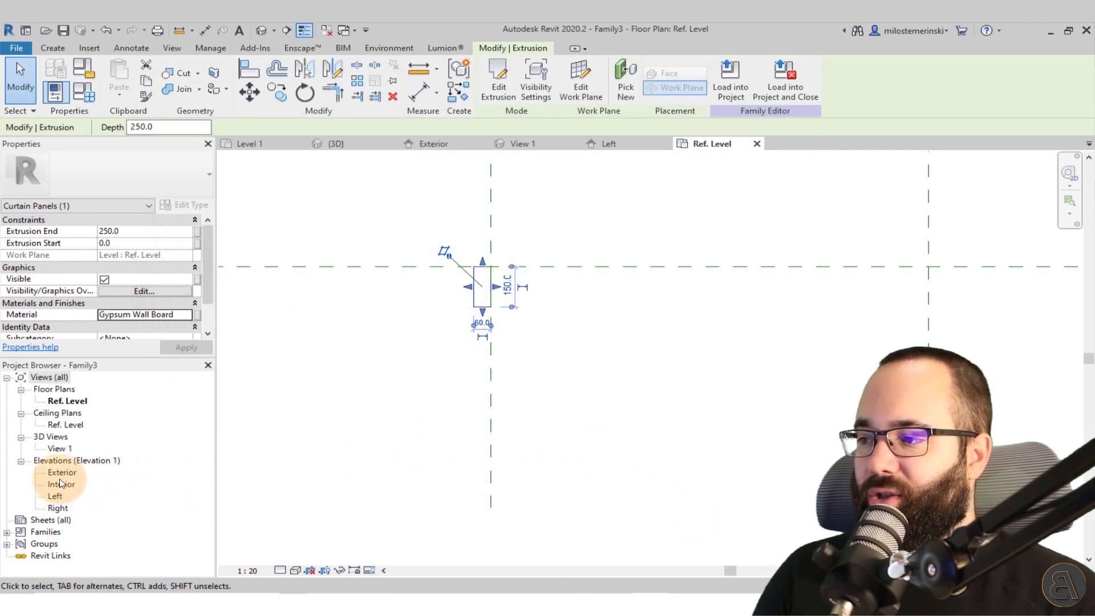
- In the Exterior elevation, stretch the extrusion from Ref. Level up to the top reference plane
double_click(60, 474)
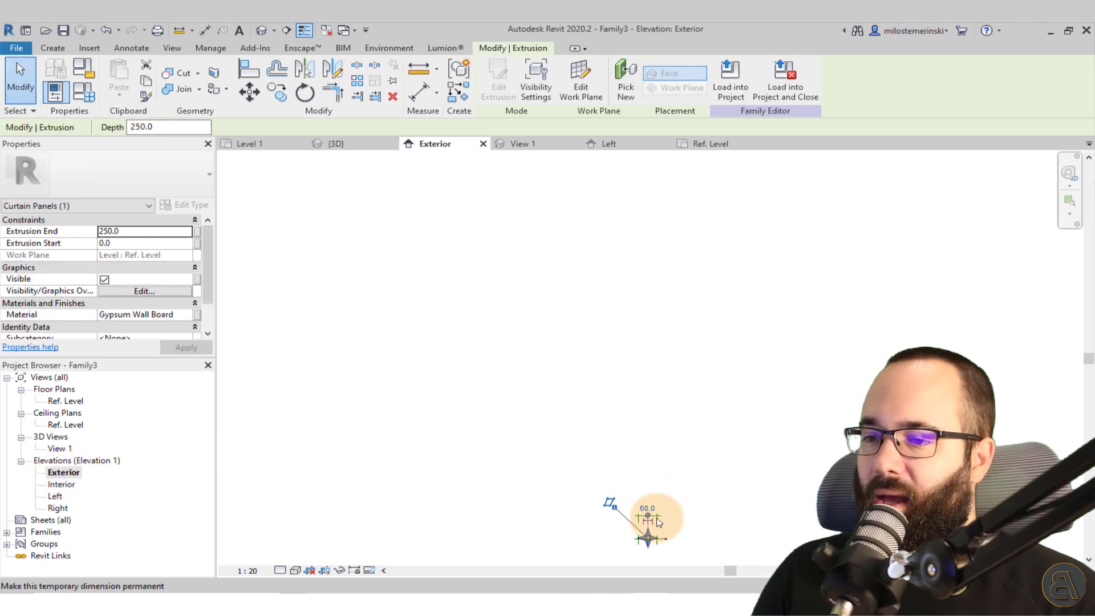
scroll(659, 522, up, 6)
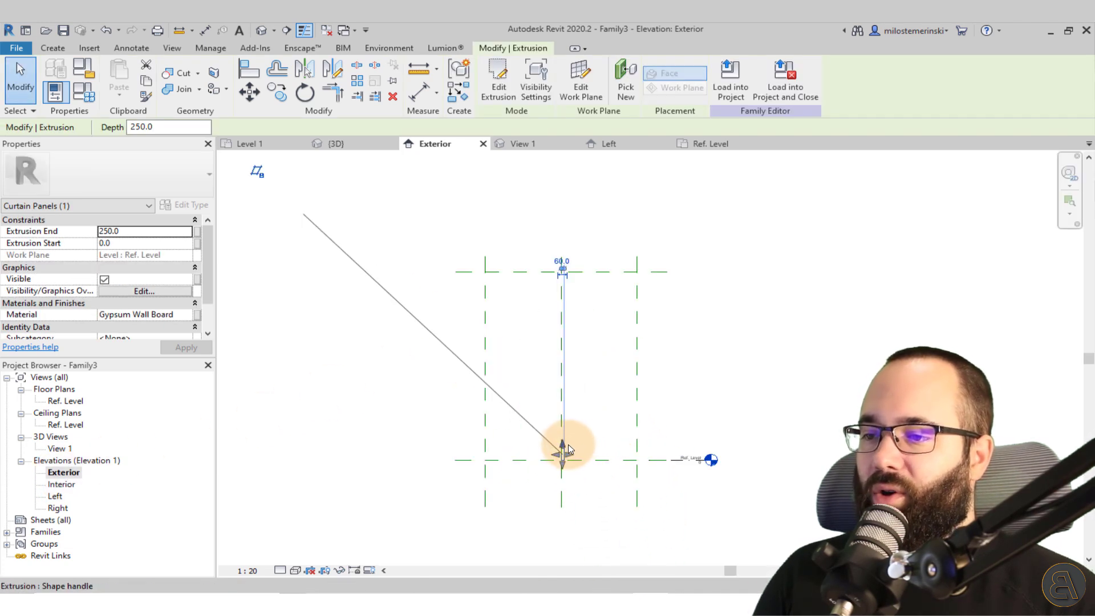
drag(568, 449, 572, 254)
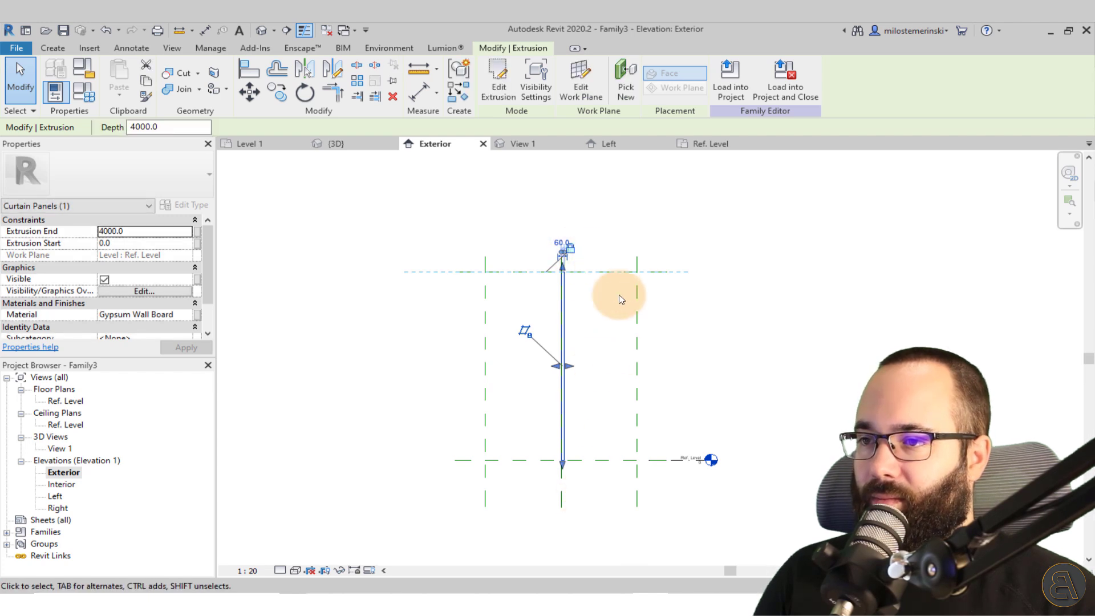
mouse_move(561, 459)
mouse_down()
mouse_move(564, 439)
mouse_move(563, 460)
mouse_up()
click(601, 504)
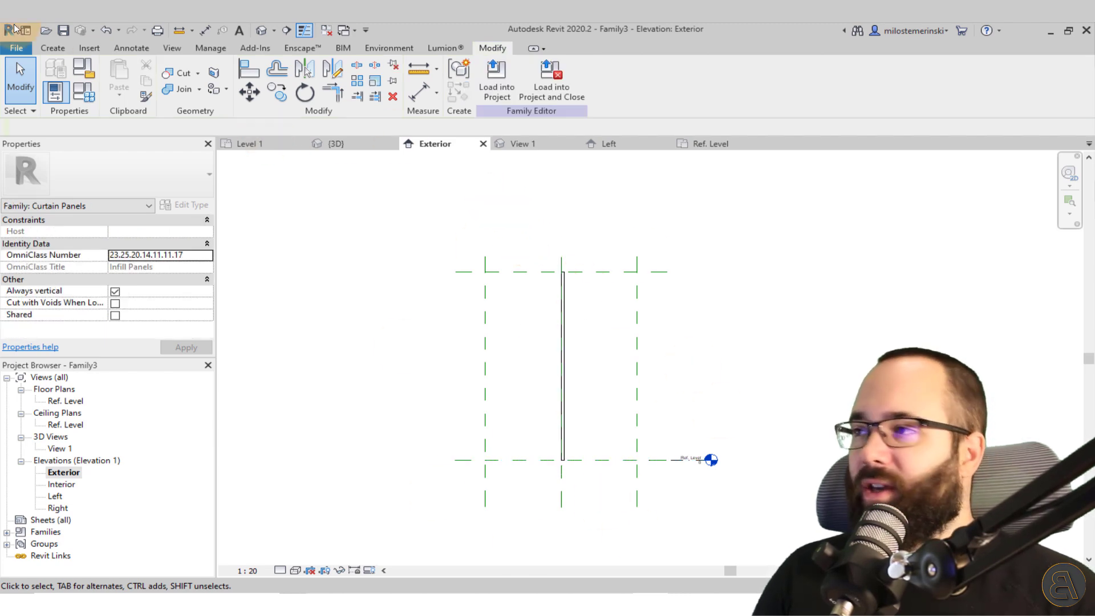
click(505, 101)
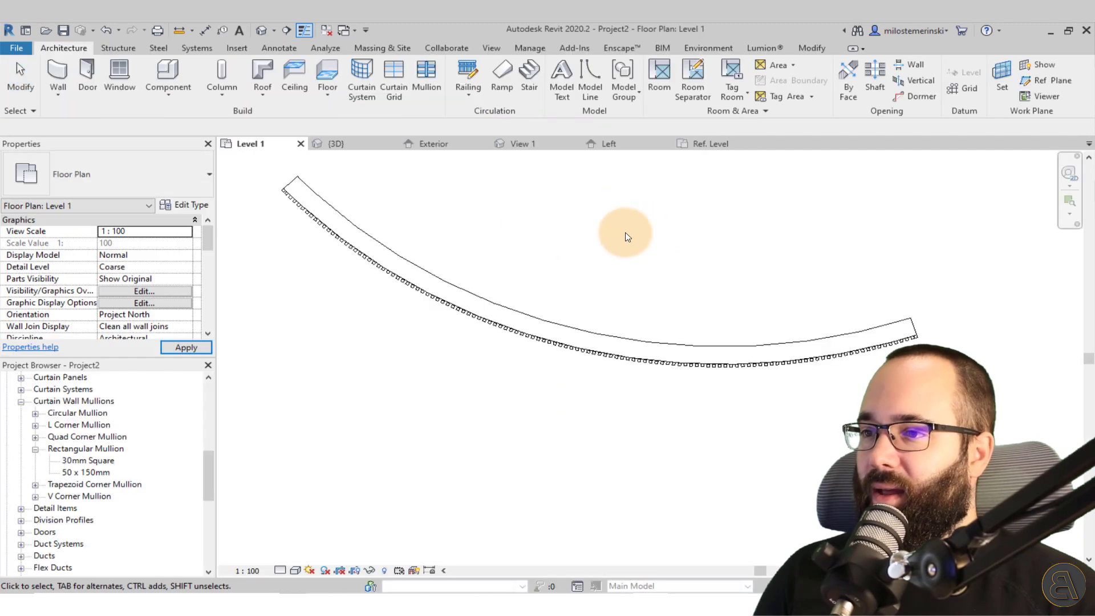
scroll(580, 249, down, 3)
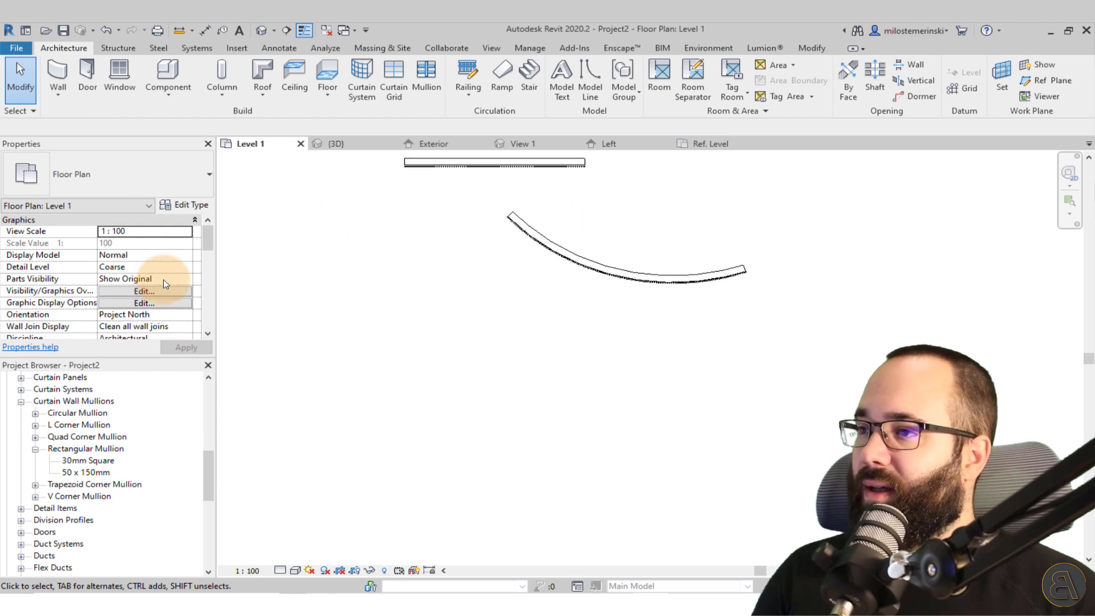
middle_drag(416, 291, 439, 296)
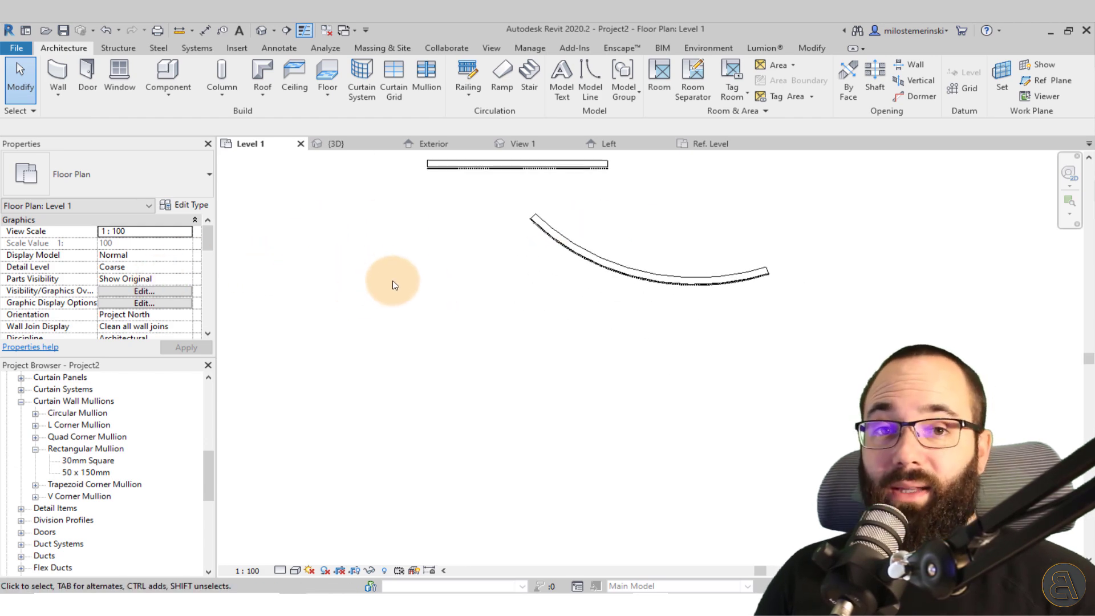
- Duplicate the Wall Slats curtain wall type as 'Wall Slats with Wall'
click(57, 72)
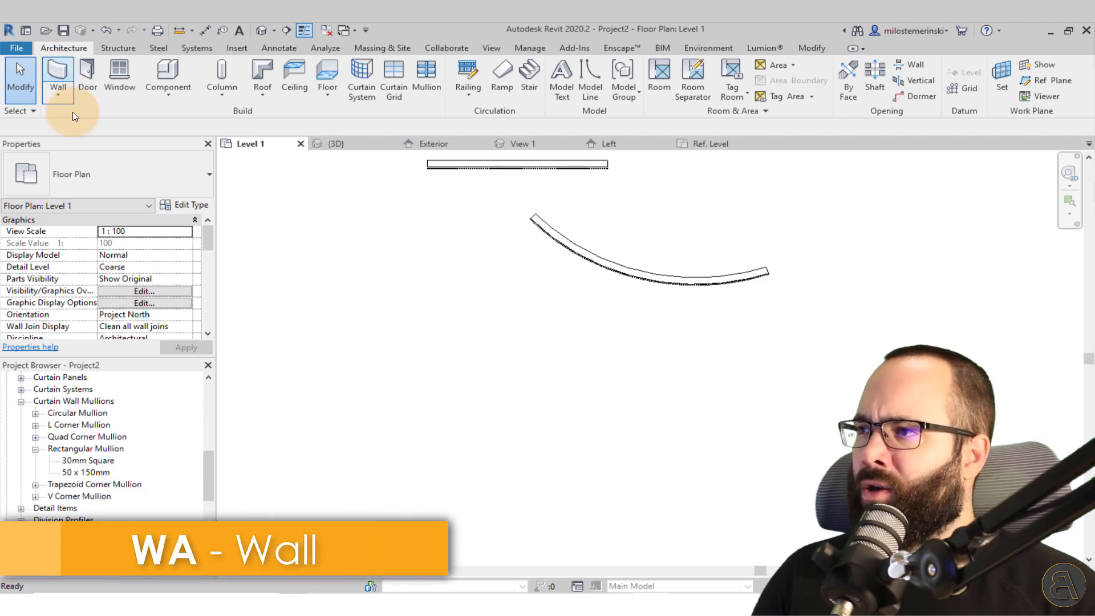
click(203, 186)
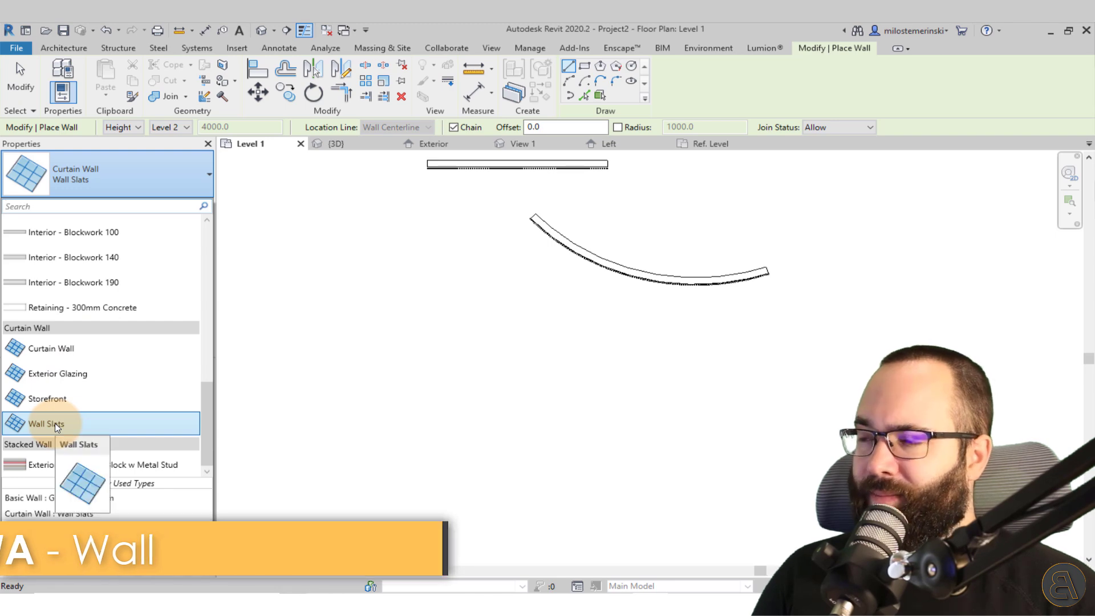
key(Escape)
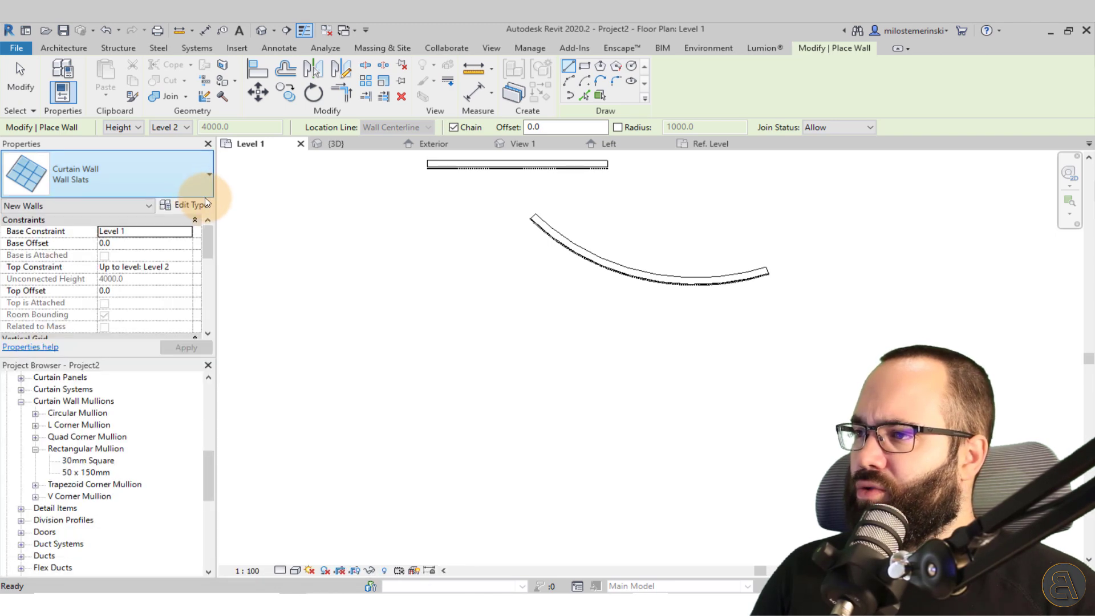
click(188, 206)
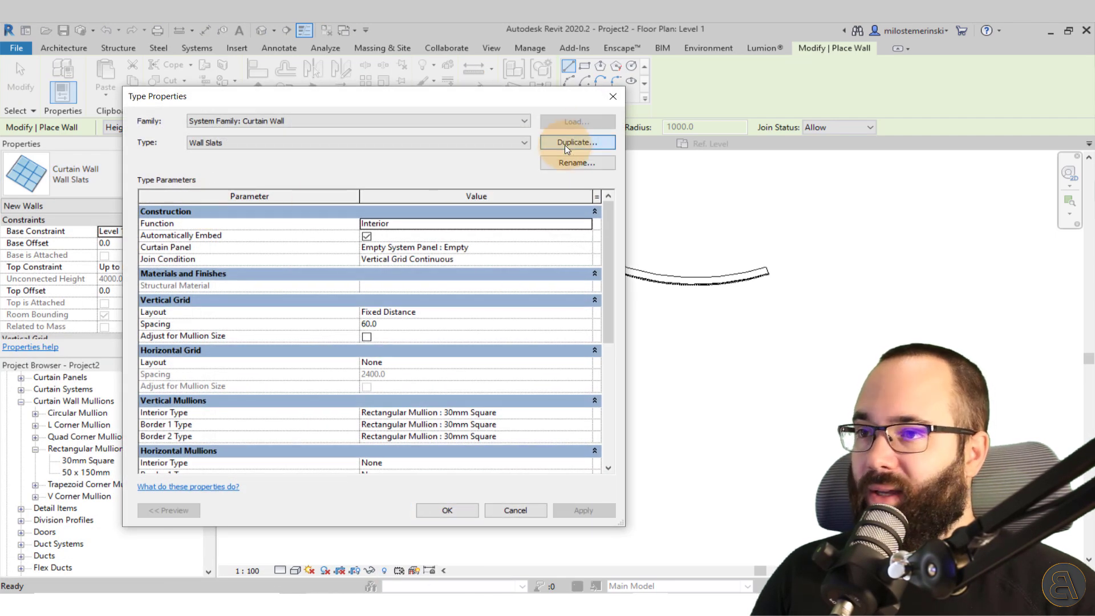
click(565, 144)
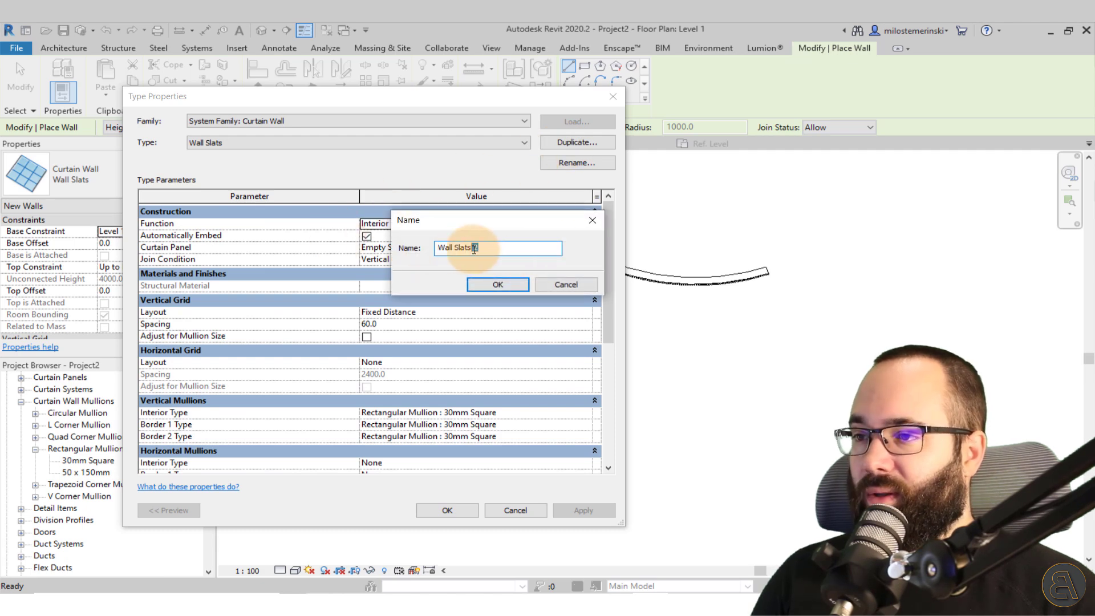
click(493, 285)
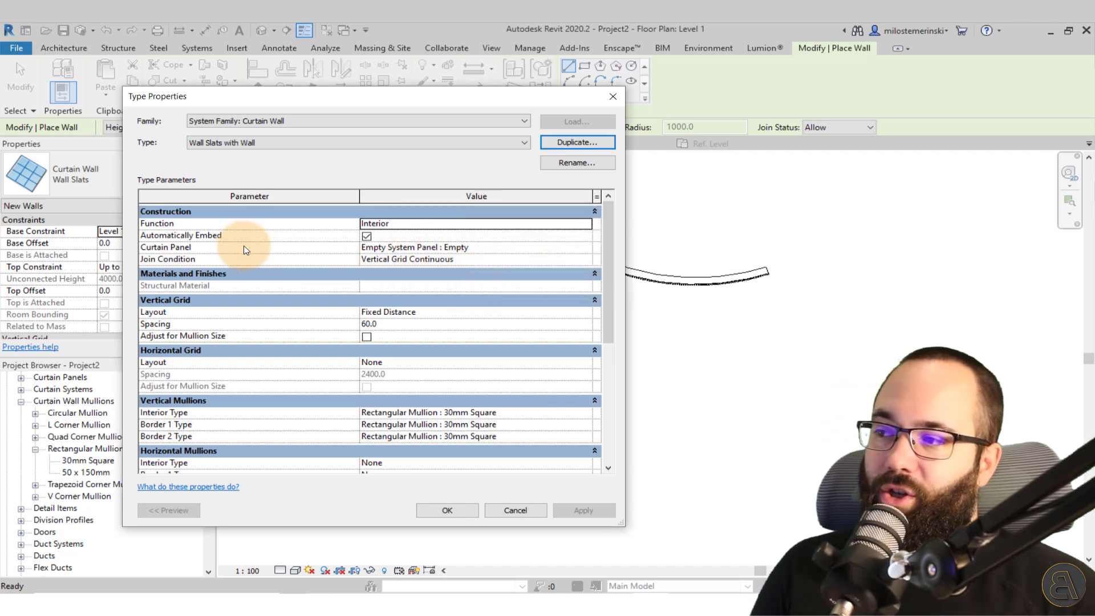
- Set the new type's curtain panel to Family3 : Family3
click(586, 247)
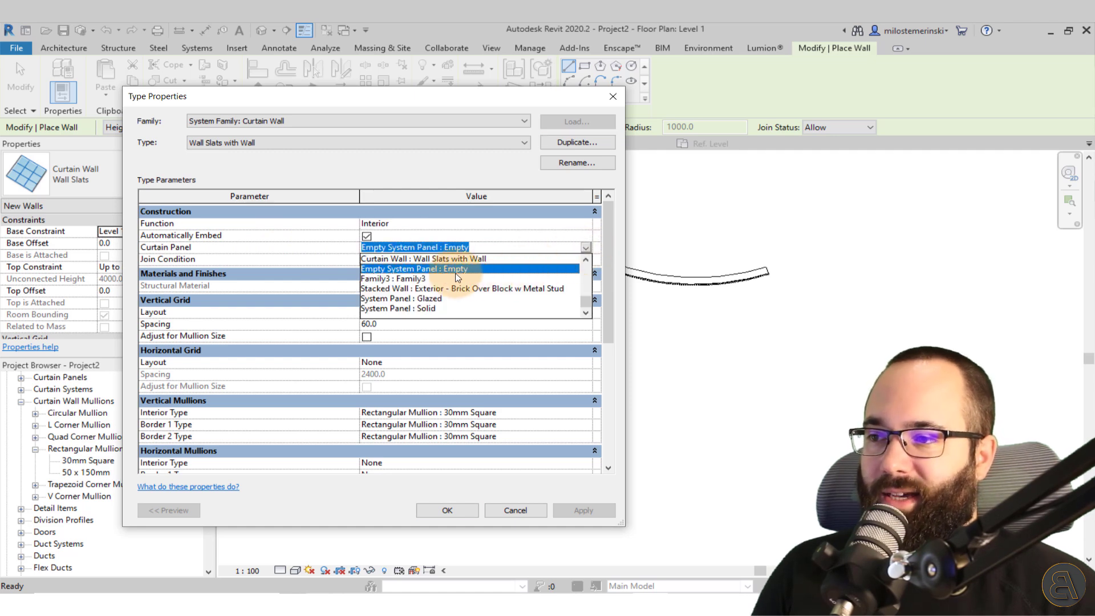
click(418, 281)
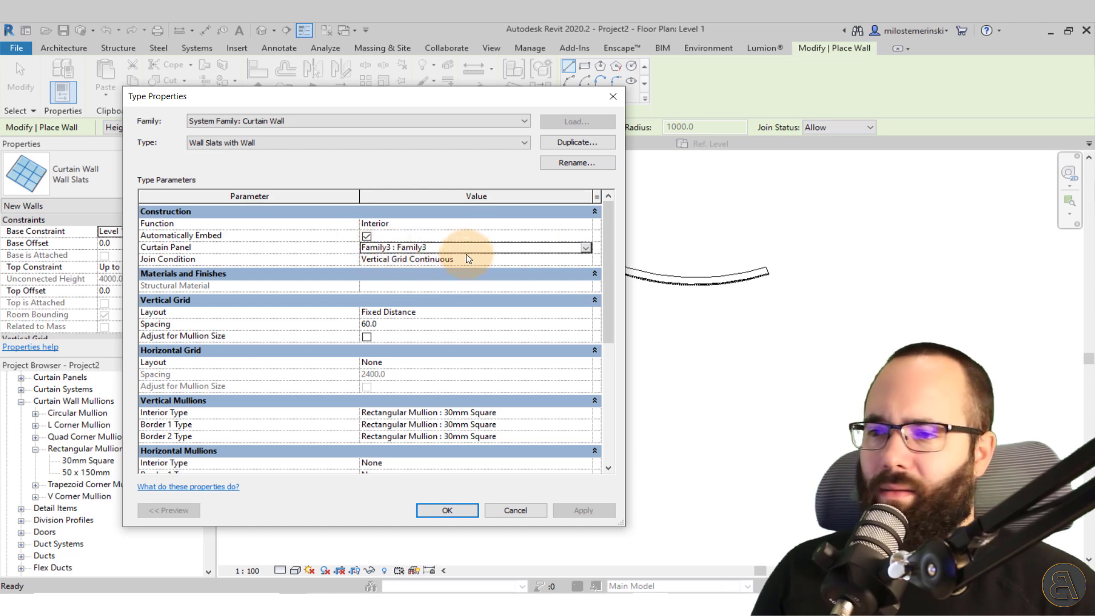
click(421, 512)
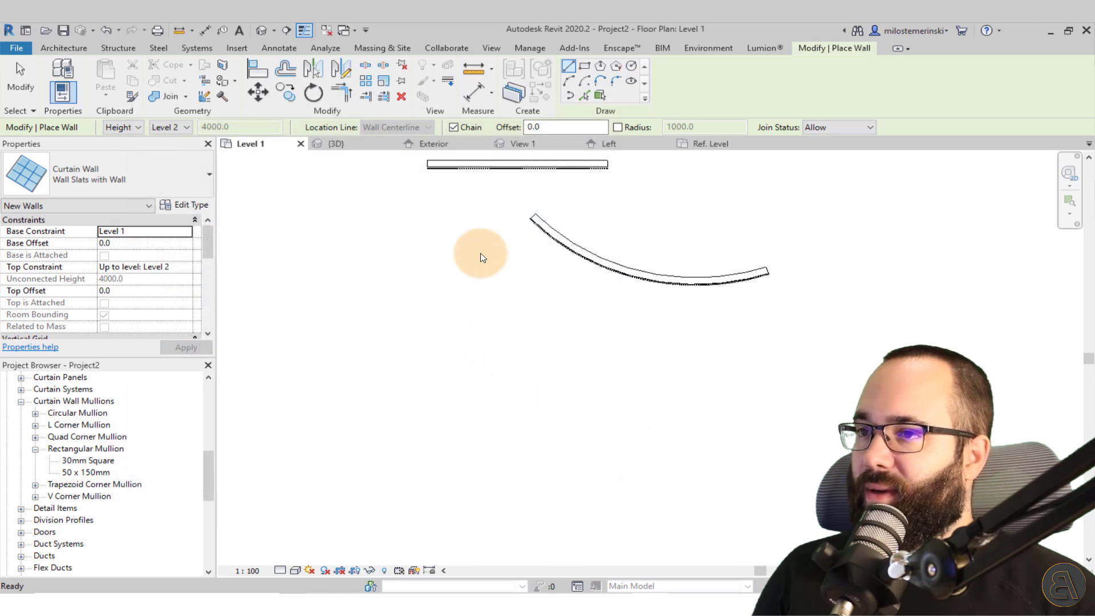
- Draw a straight 4200-long Wall Slats with Wall curtain wall
click(566, 67)
click(373, 370)
click(524, 370)
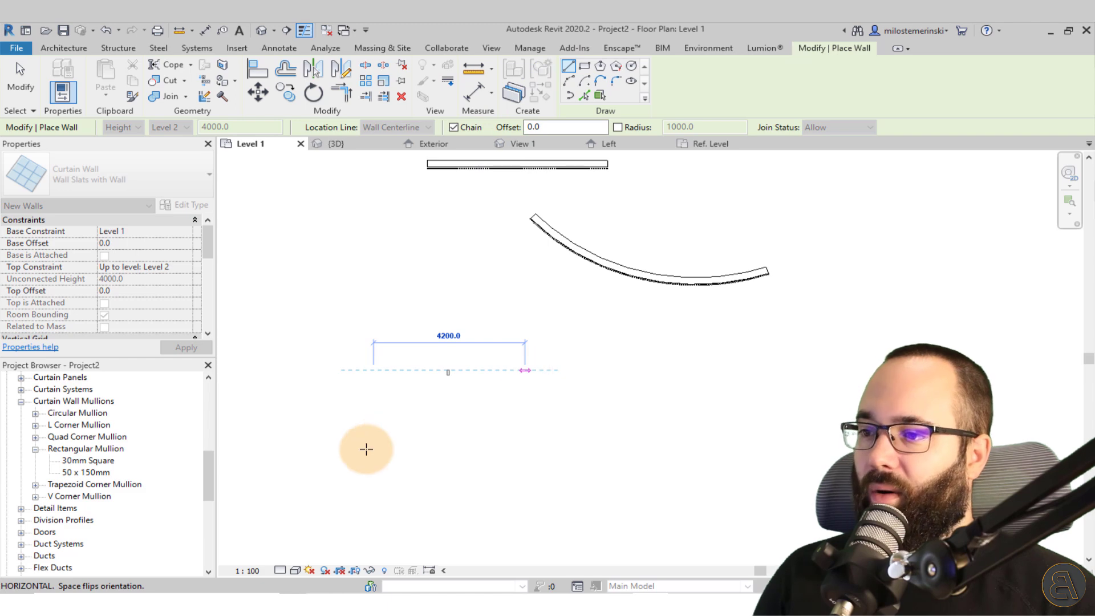
key(Escape)
key(Escape)
- Delete the extra mullion at the wall's right end
scroll(374, 365, up, 8)
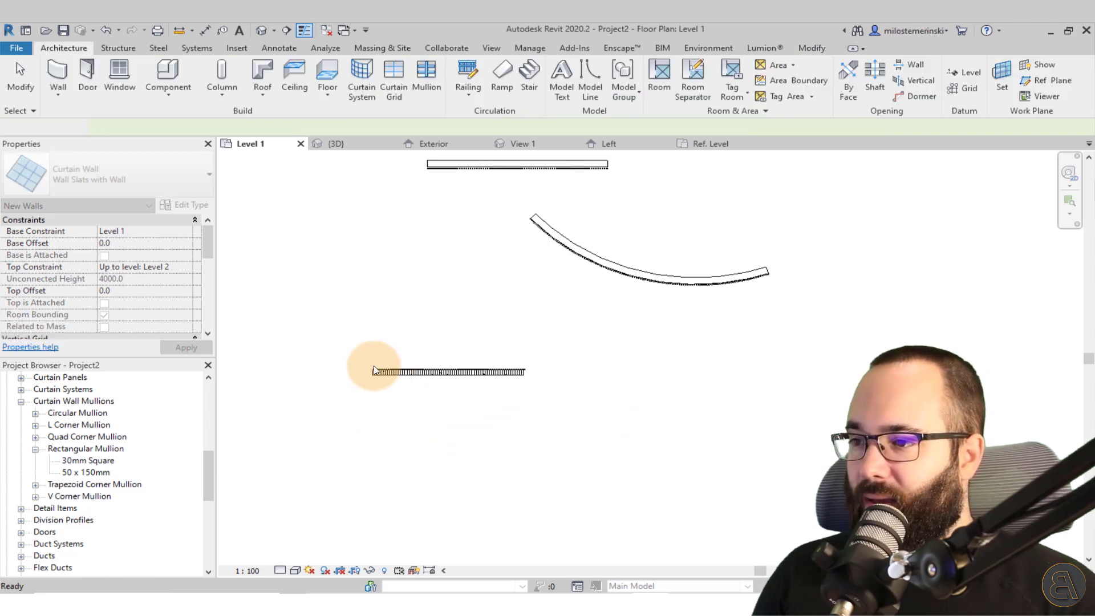
scroll(365, 388, down, 3)
scroll(340, 362, up, 4)
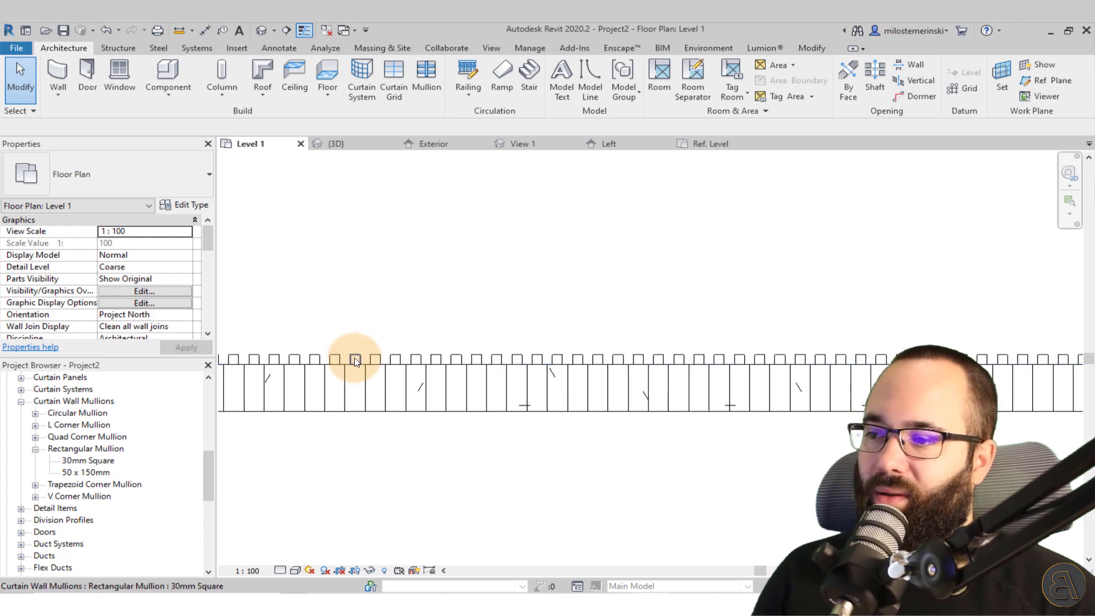
scroll(355, 361, down, 2)
scroll(391, 359, up, 3)
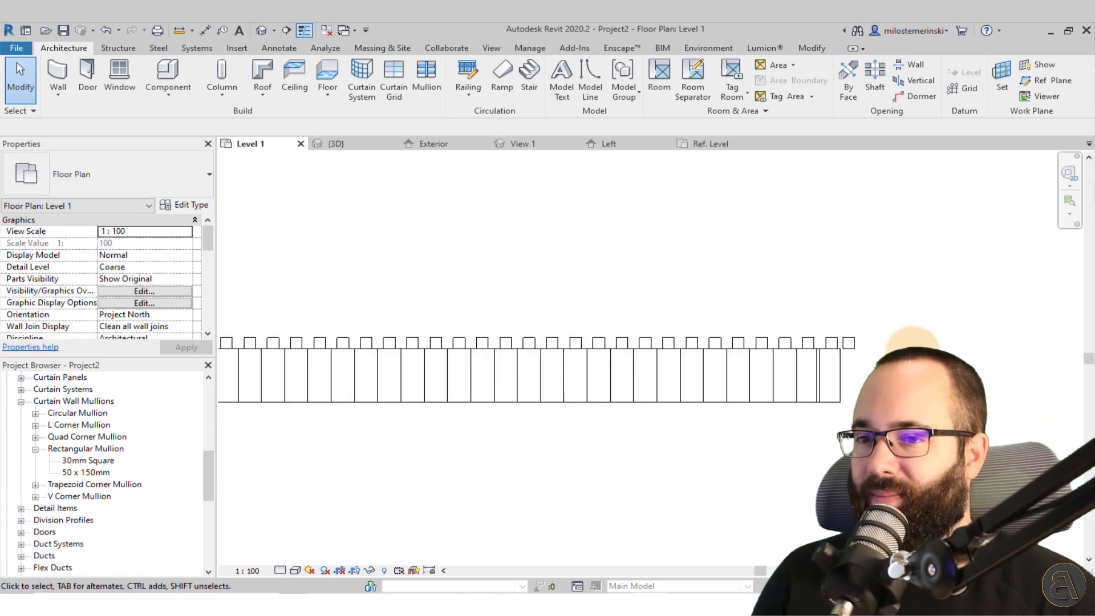
scroll(854, 345, up, 2)
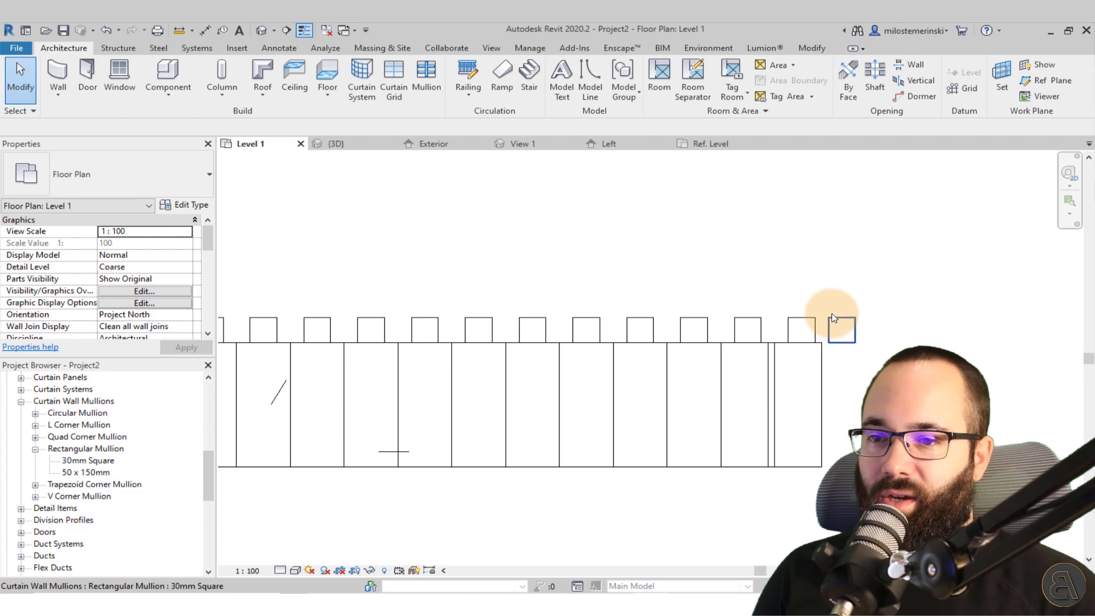
click(843, 322)
scroll(868, 317, down, 2)
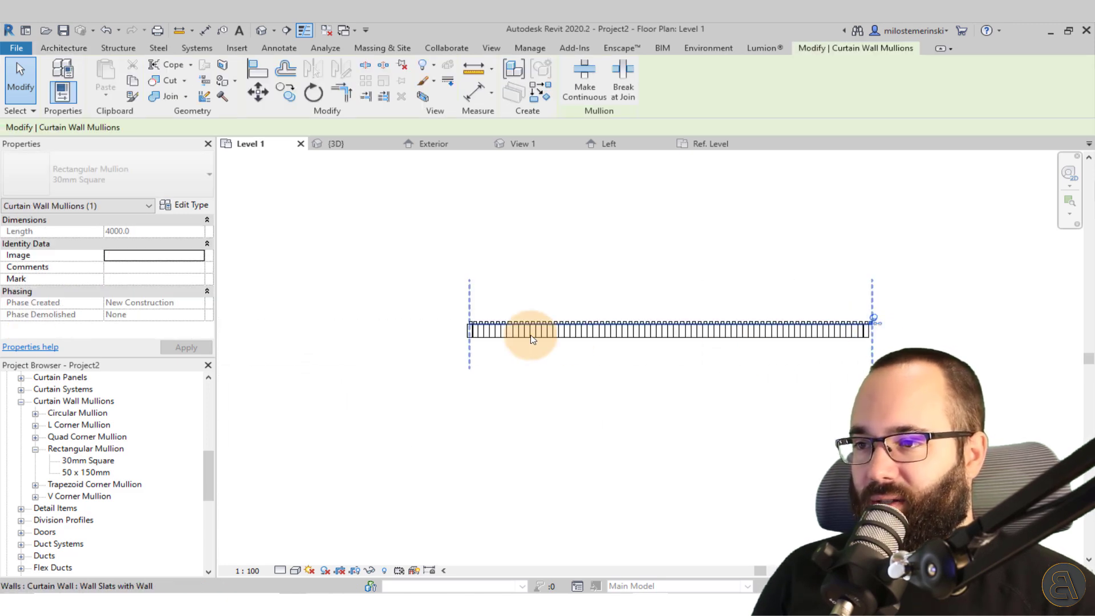
scroll(524, 337, up, 2)
scroll(523, 337, down, 1)
scroll(861, 323, up, 4)
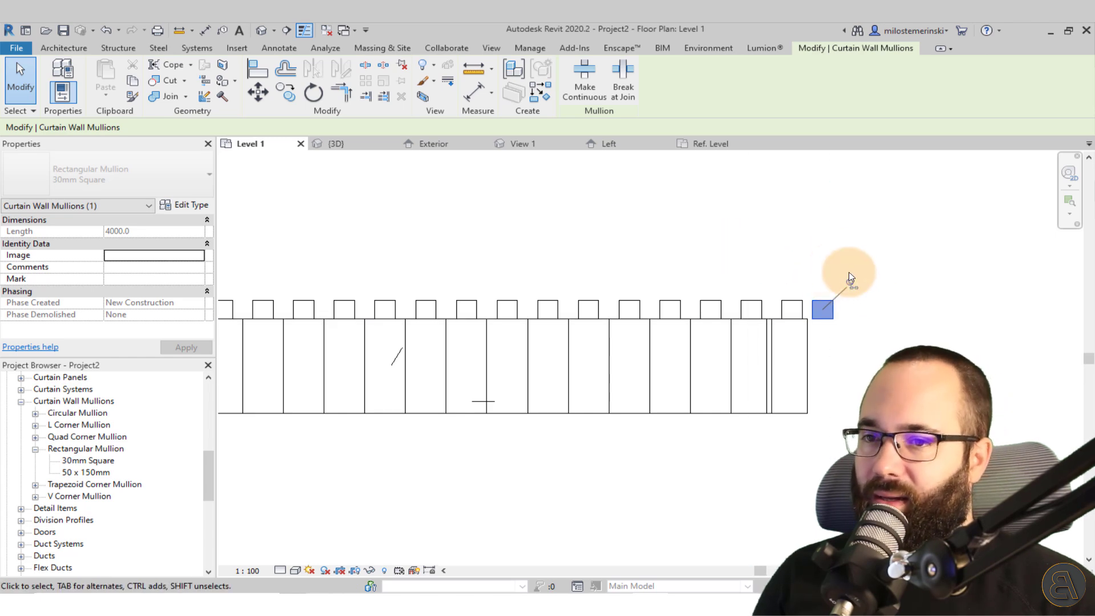
key(Delete)
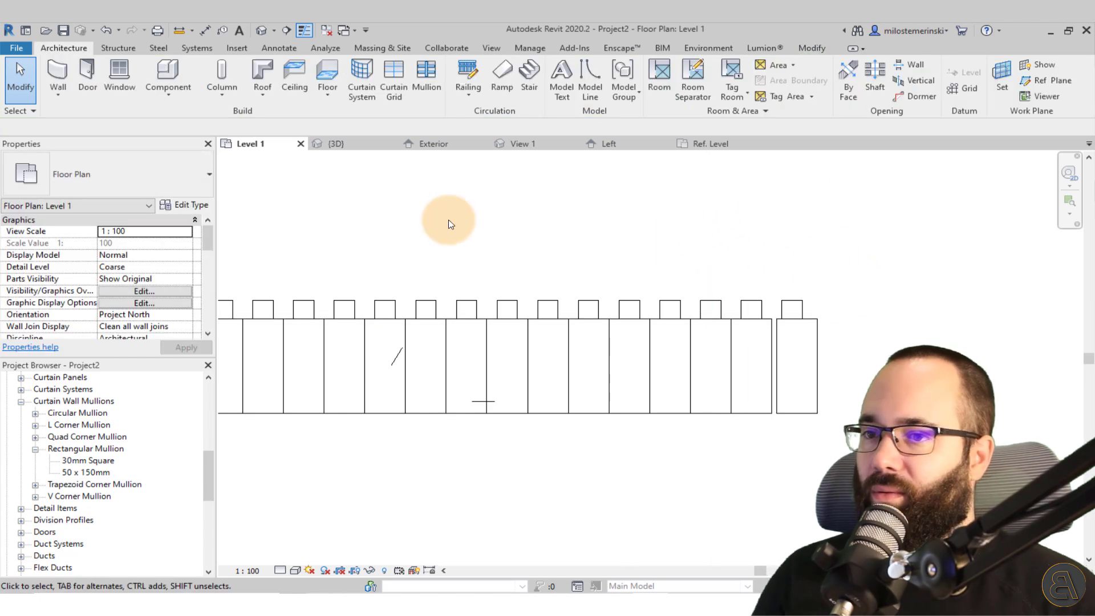
- Orbit the {3D} view to inspect the gypsum-backed slatted wall
click(328, 144)
shift+middle_drag(545, 262, 314, 254)
scroll(276, 214, up, 5)
scroll(597, 228, up, 5)
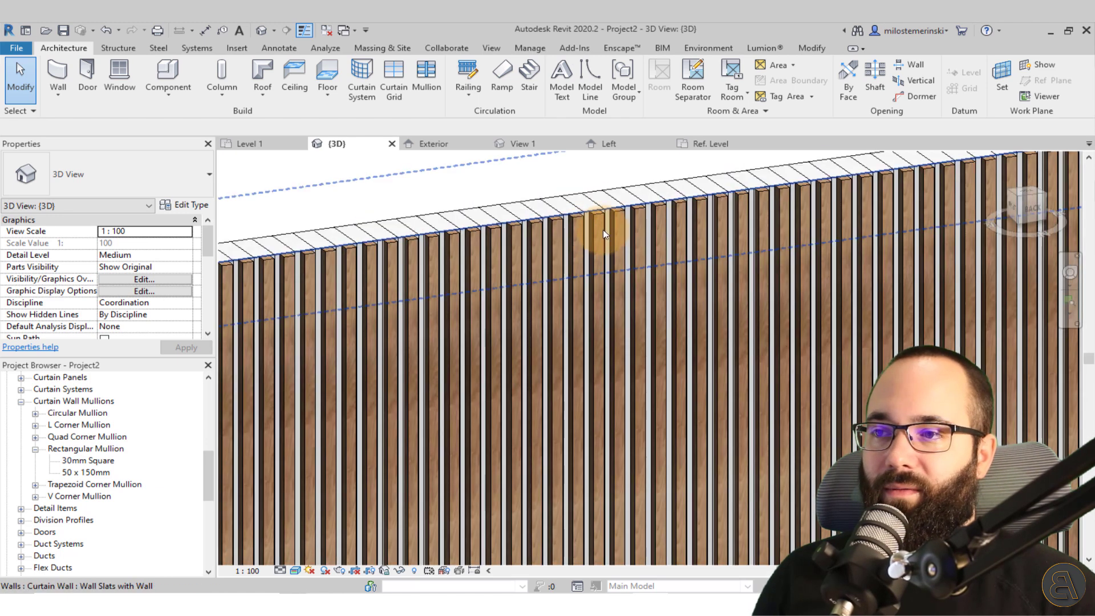
- Draw a second, perpendicular Wall Slats with Wall curtain wall in the 3D view
scroll(434, 183, down, 6)
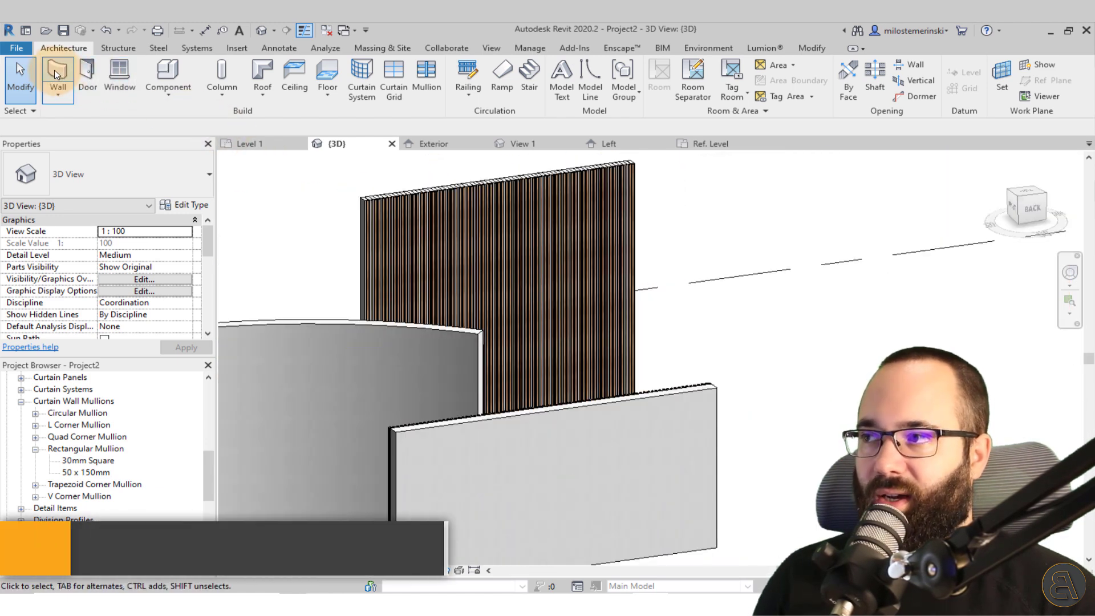
click(57, 74)
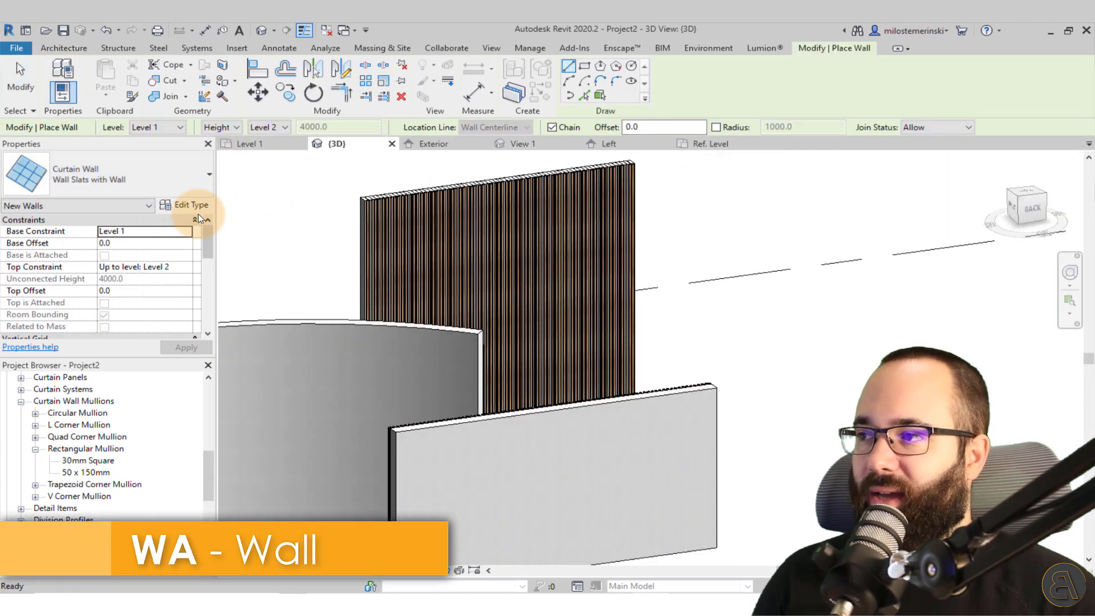
click(173, 193)
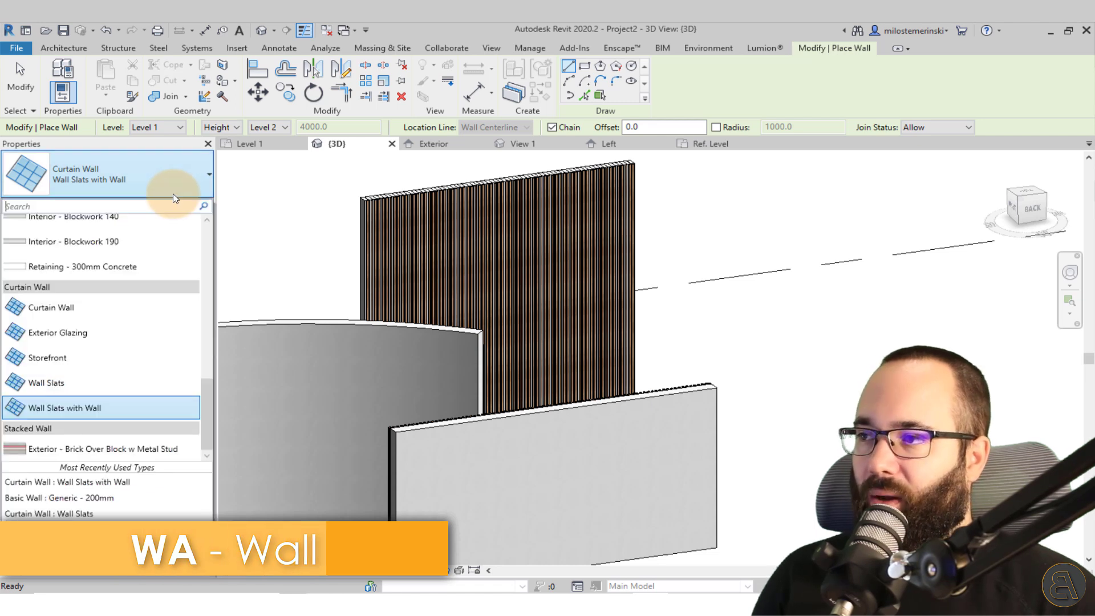
click(843, 413)
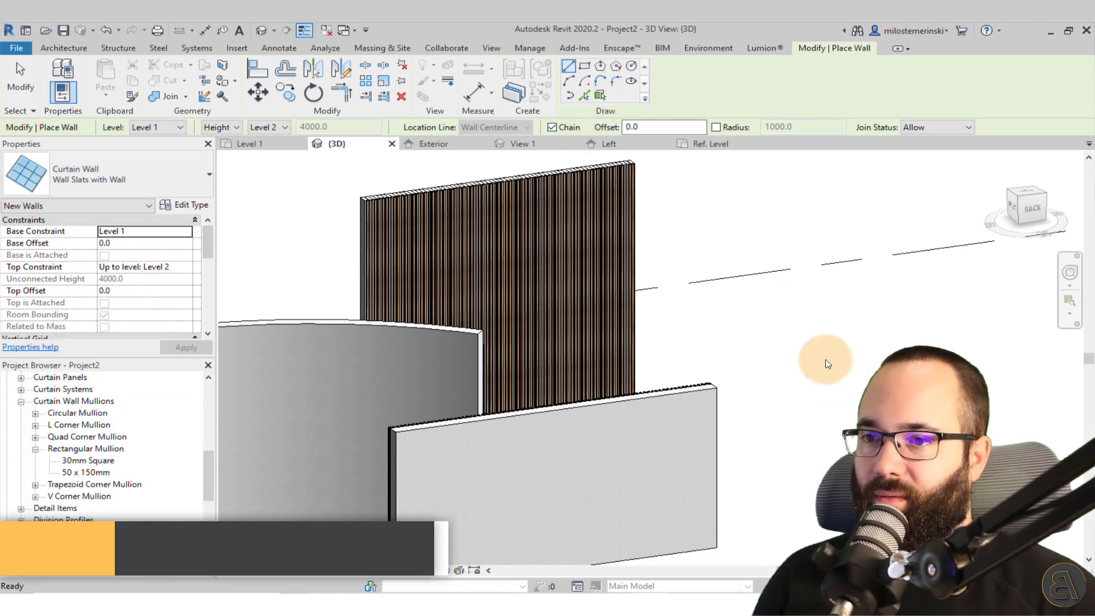
scroll(740, 328, down, 2)
click(789, 367)
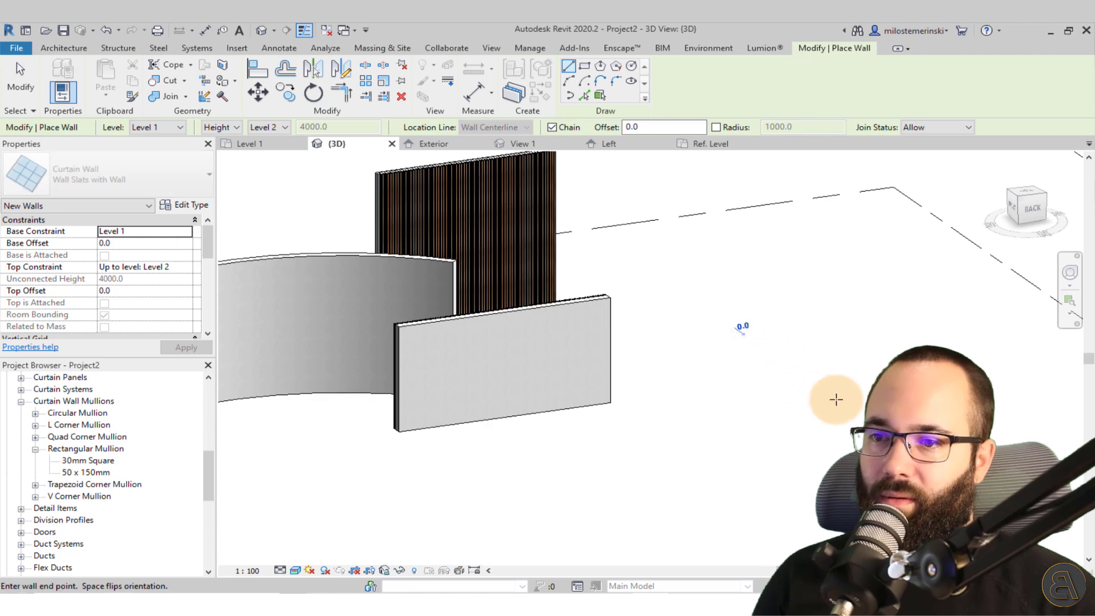
click(818, 454)
key(Escape)
key(Escape)
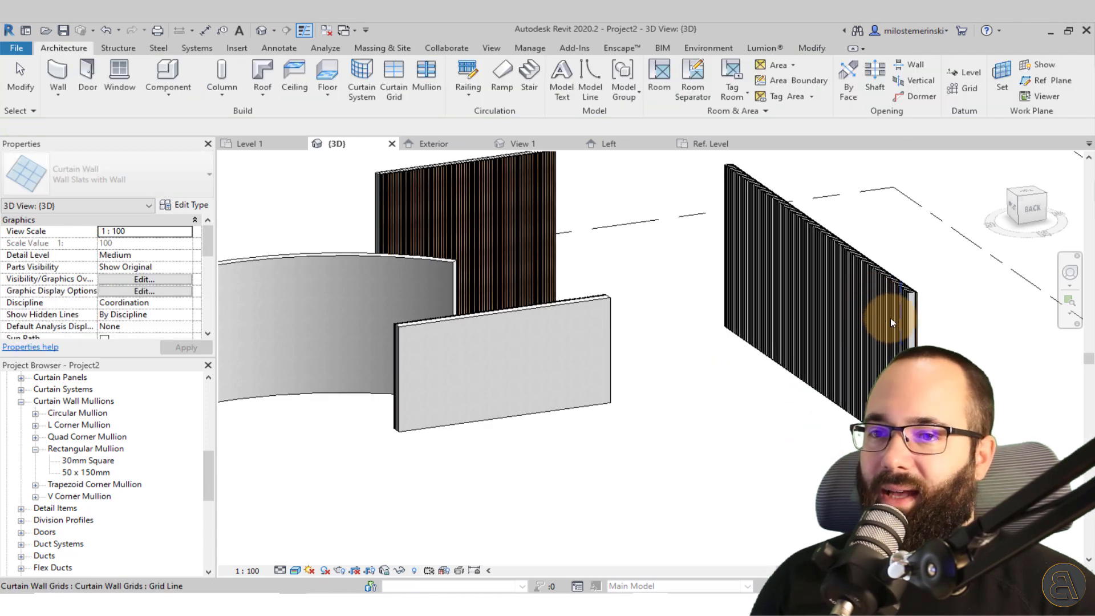
- Orbit and zoom the 3D view to frame all the slatted walls
shift+middle_drag(888, 322, 727, 323)
scroll(709, 316, up, 3)
scroll(716, 288, down, 4)
shift+middle_drag(823, 303, 556, 264)
scroll(556, 265, up, 8)
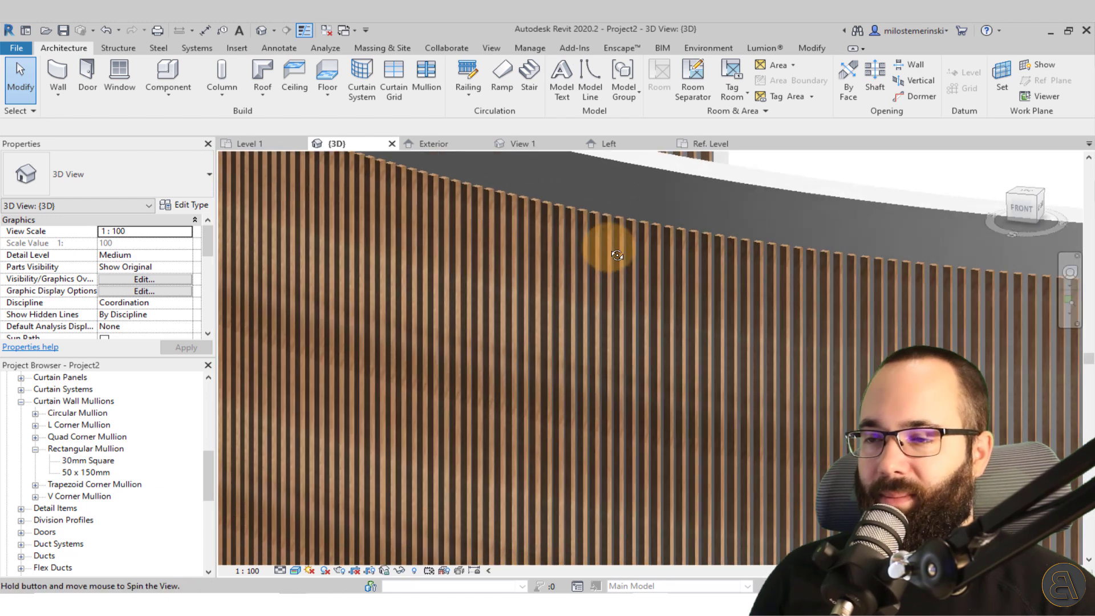
scroll(609, 245, down, 8)
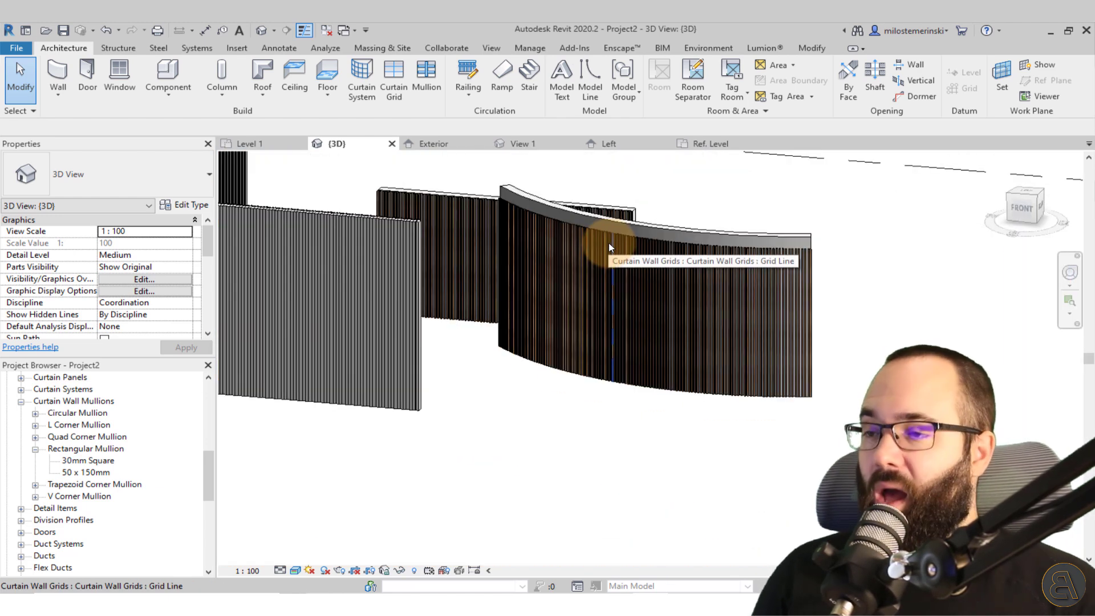
scroll(513, 353, down, 4)
middle_drag(501, 371, 518, 391)
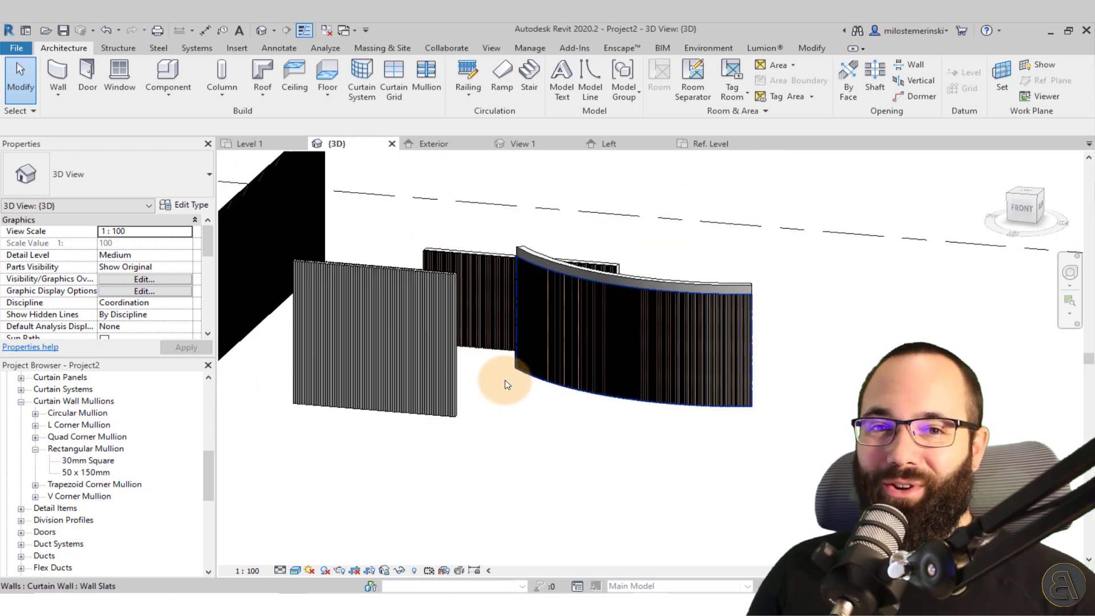